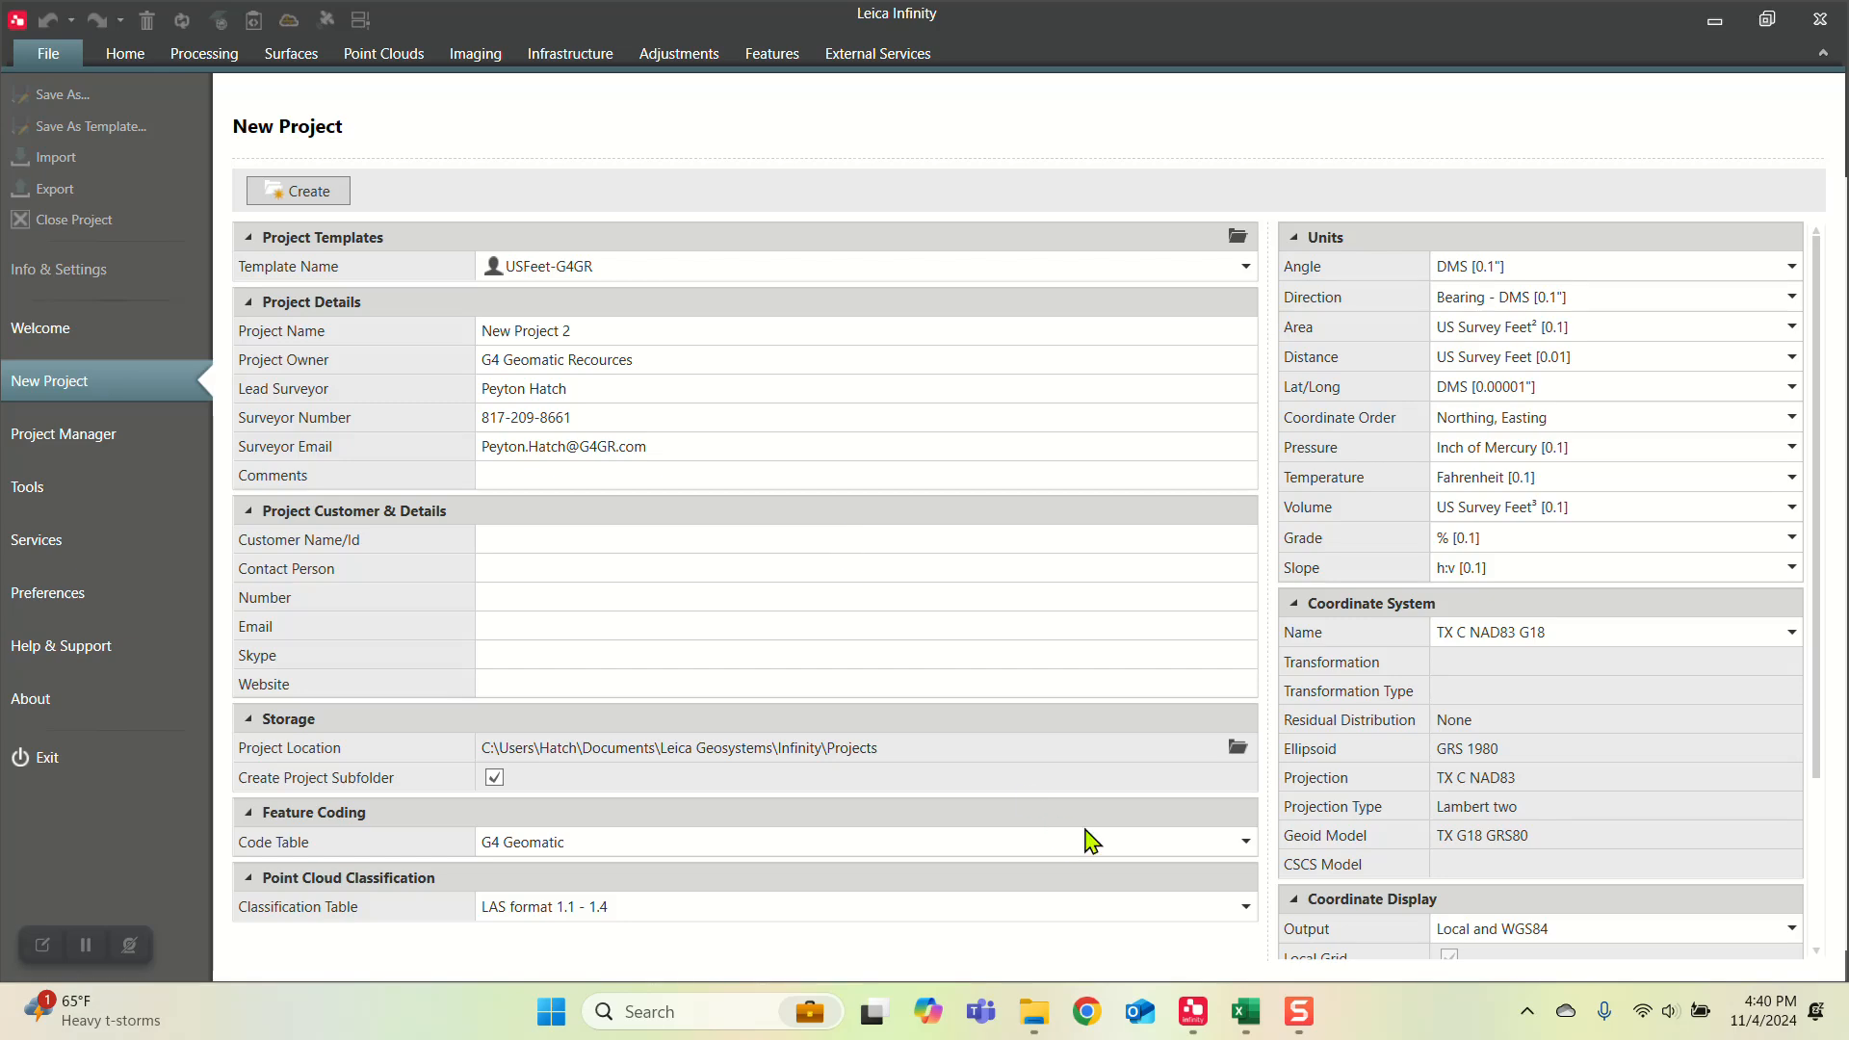
Step: Switch to the Lat and Long Points.csv spreadsheet in Excel and widen the Longitude and Latitude columns to fit their full values
click(1245, 1011)
click(568, 486)
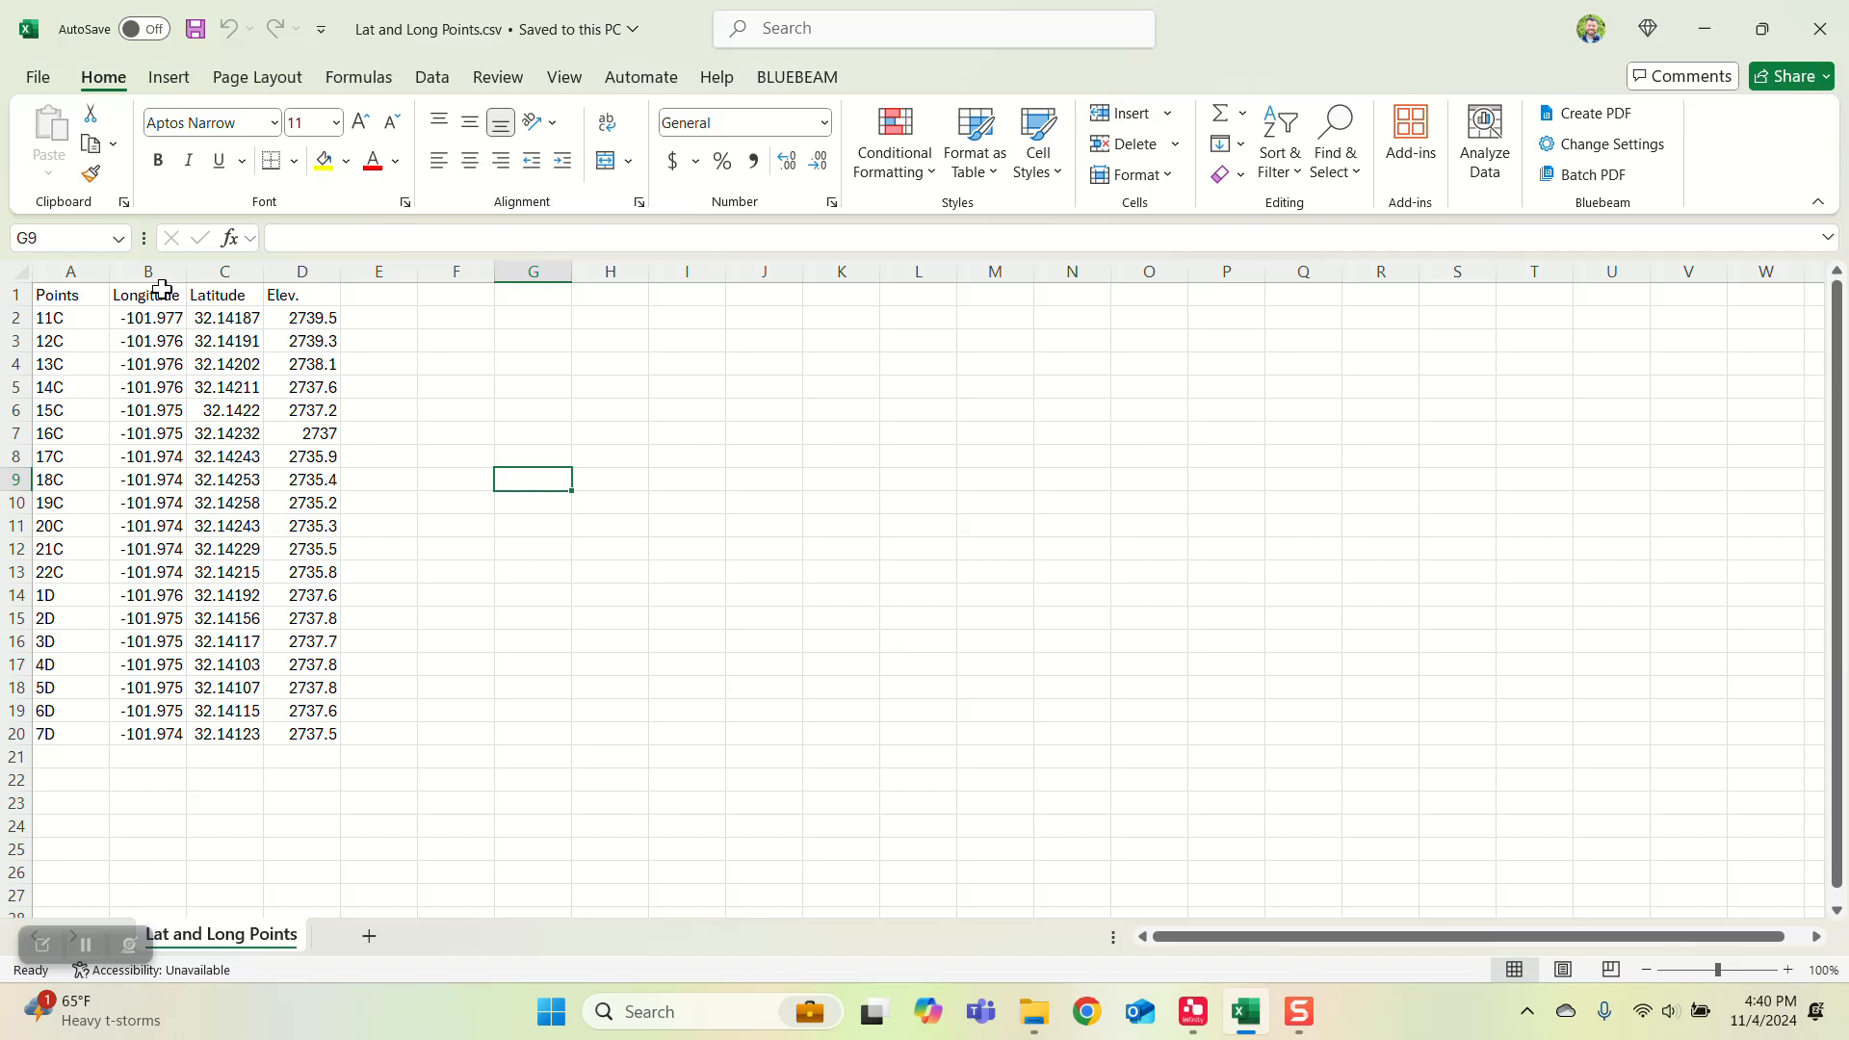
double_click(187, 272)
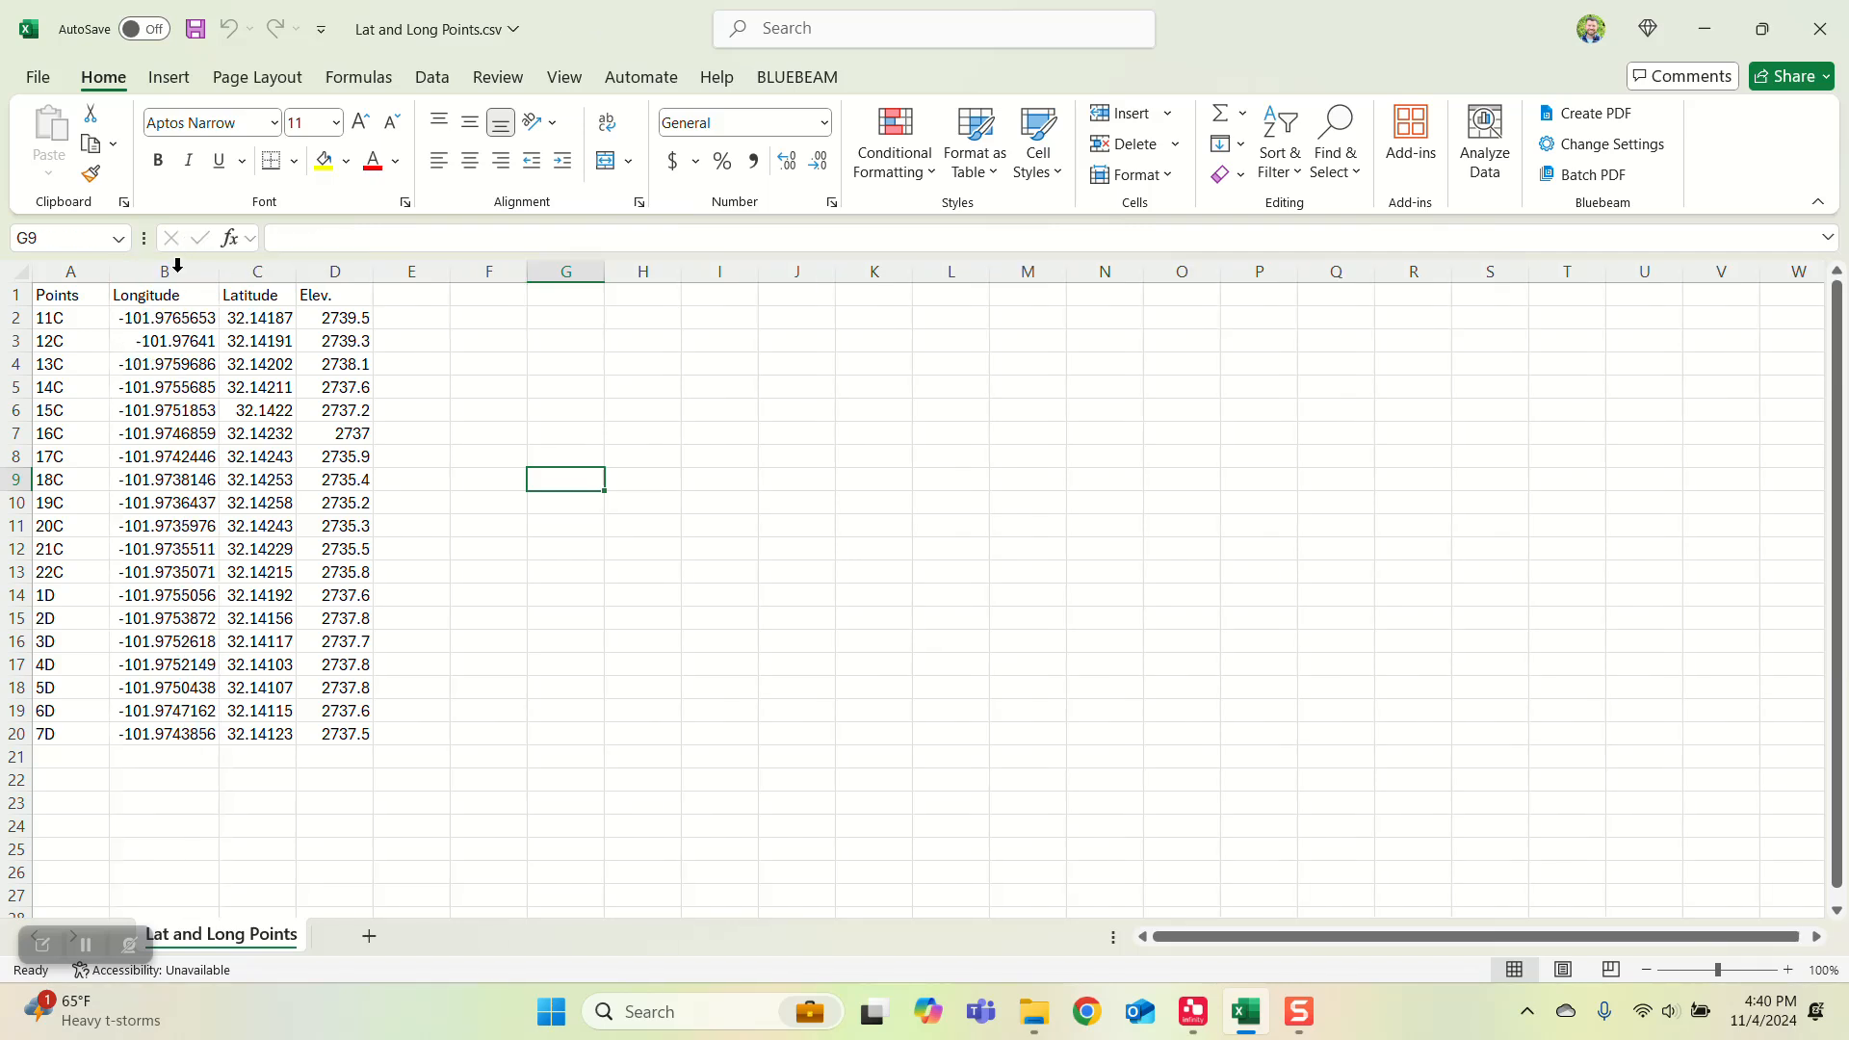
double_click(291, 275)
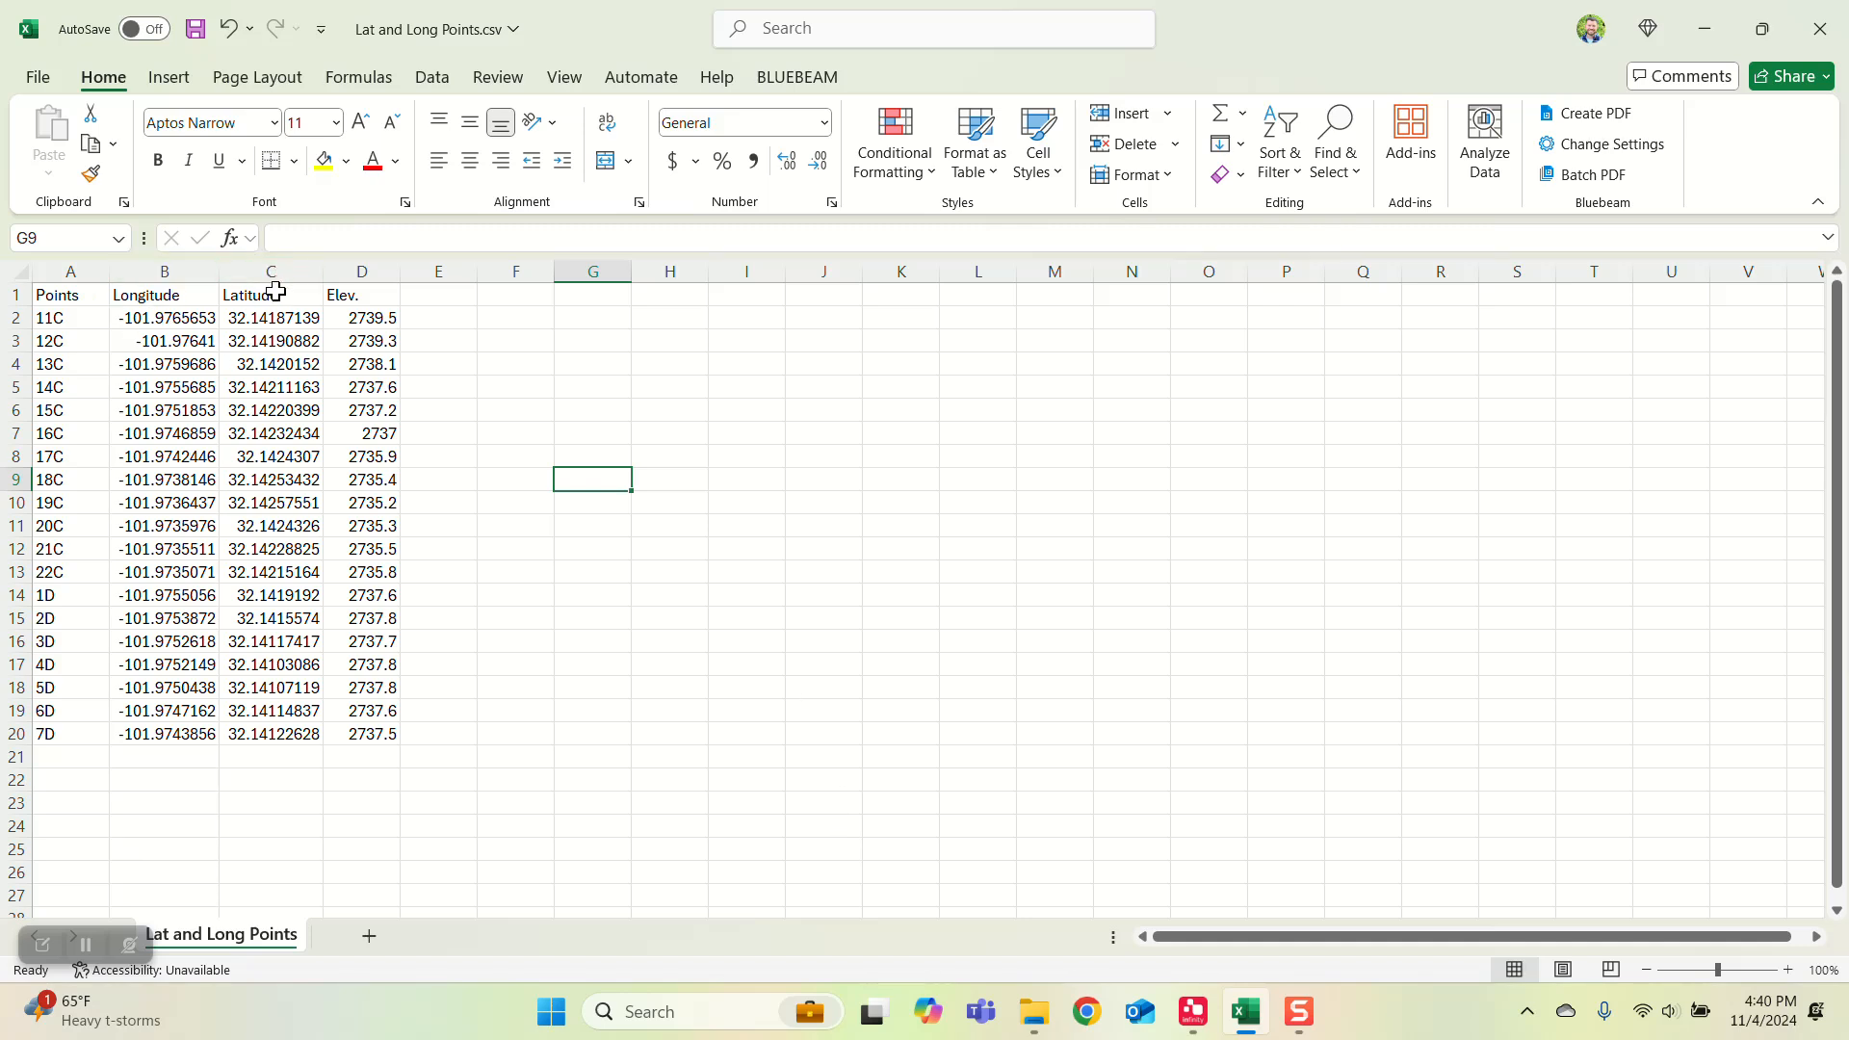
click(973, 402)
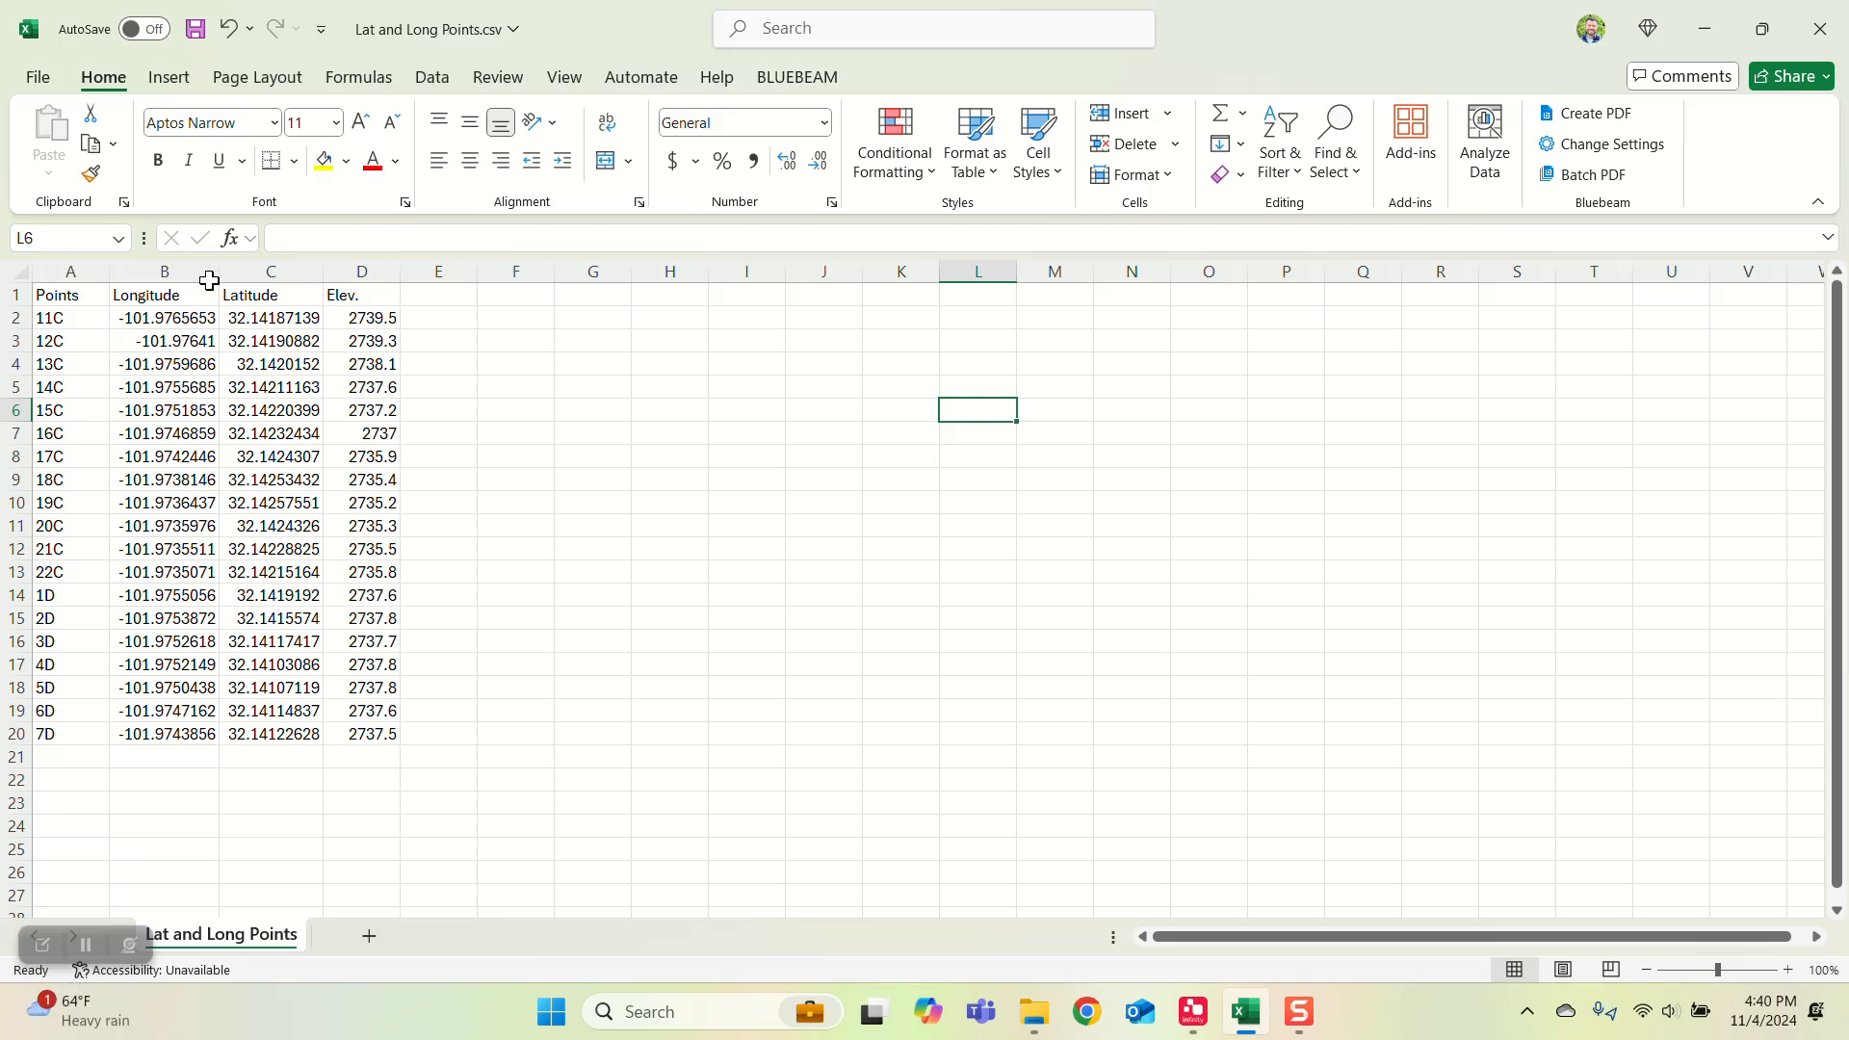
Step: Move the Latitude column in front of the Longitude column by cutting it and inserting the cut cells
click(266, 269)
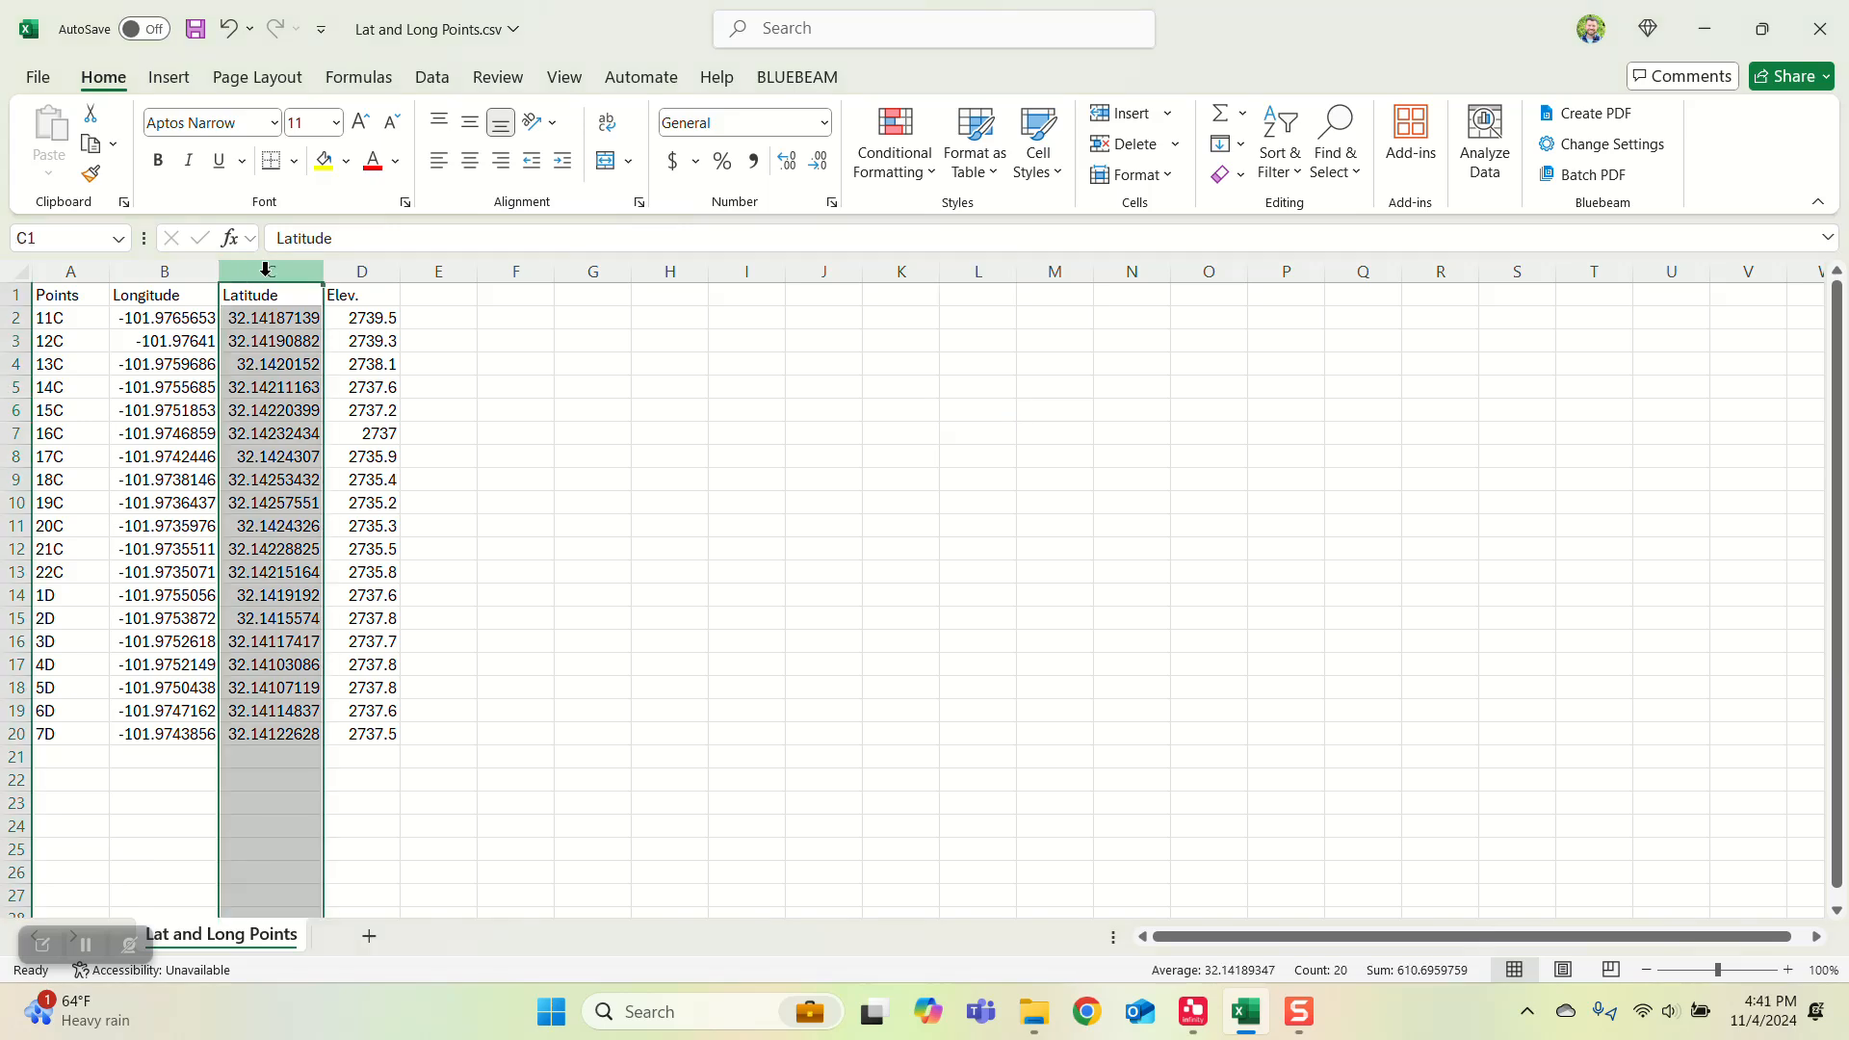
right_click(266, 269)
click(311, 362)
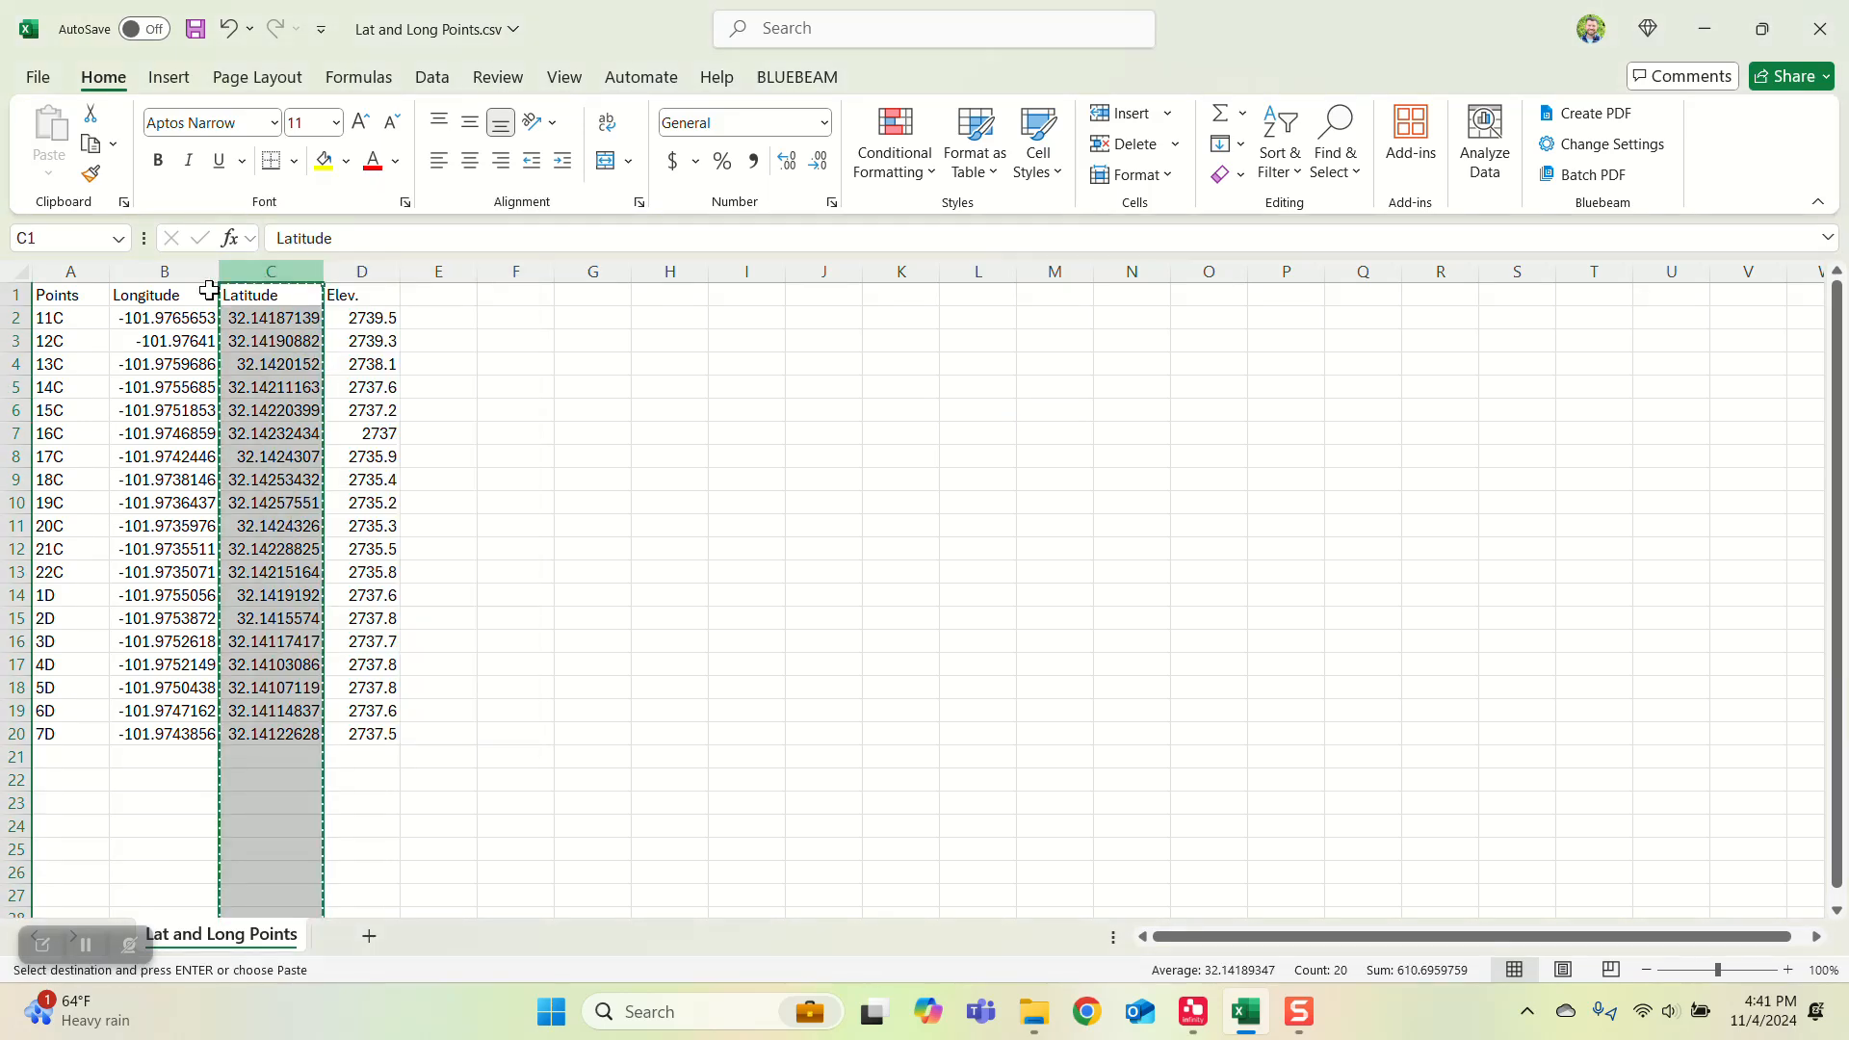
right_click(160, 273)
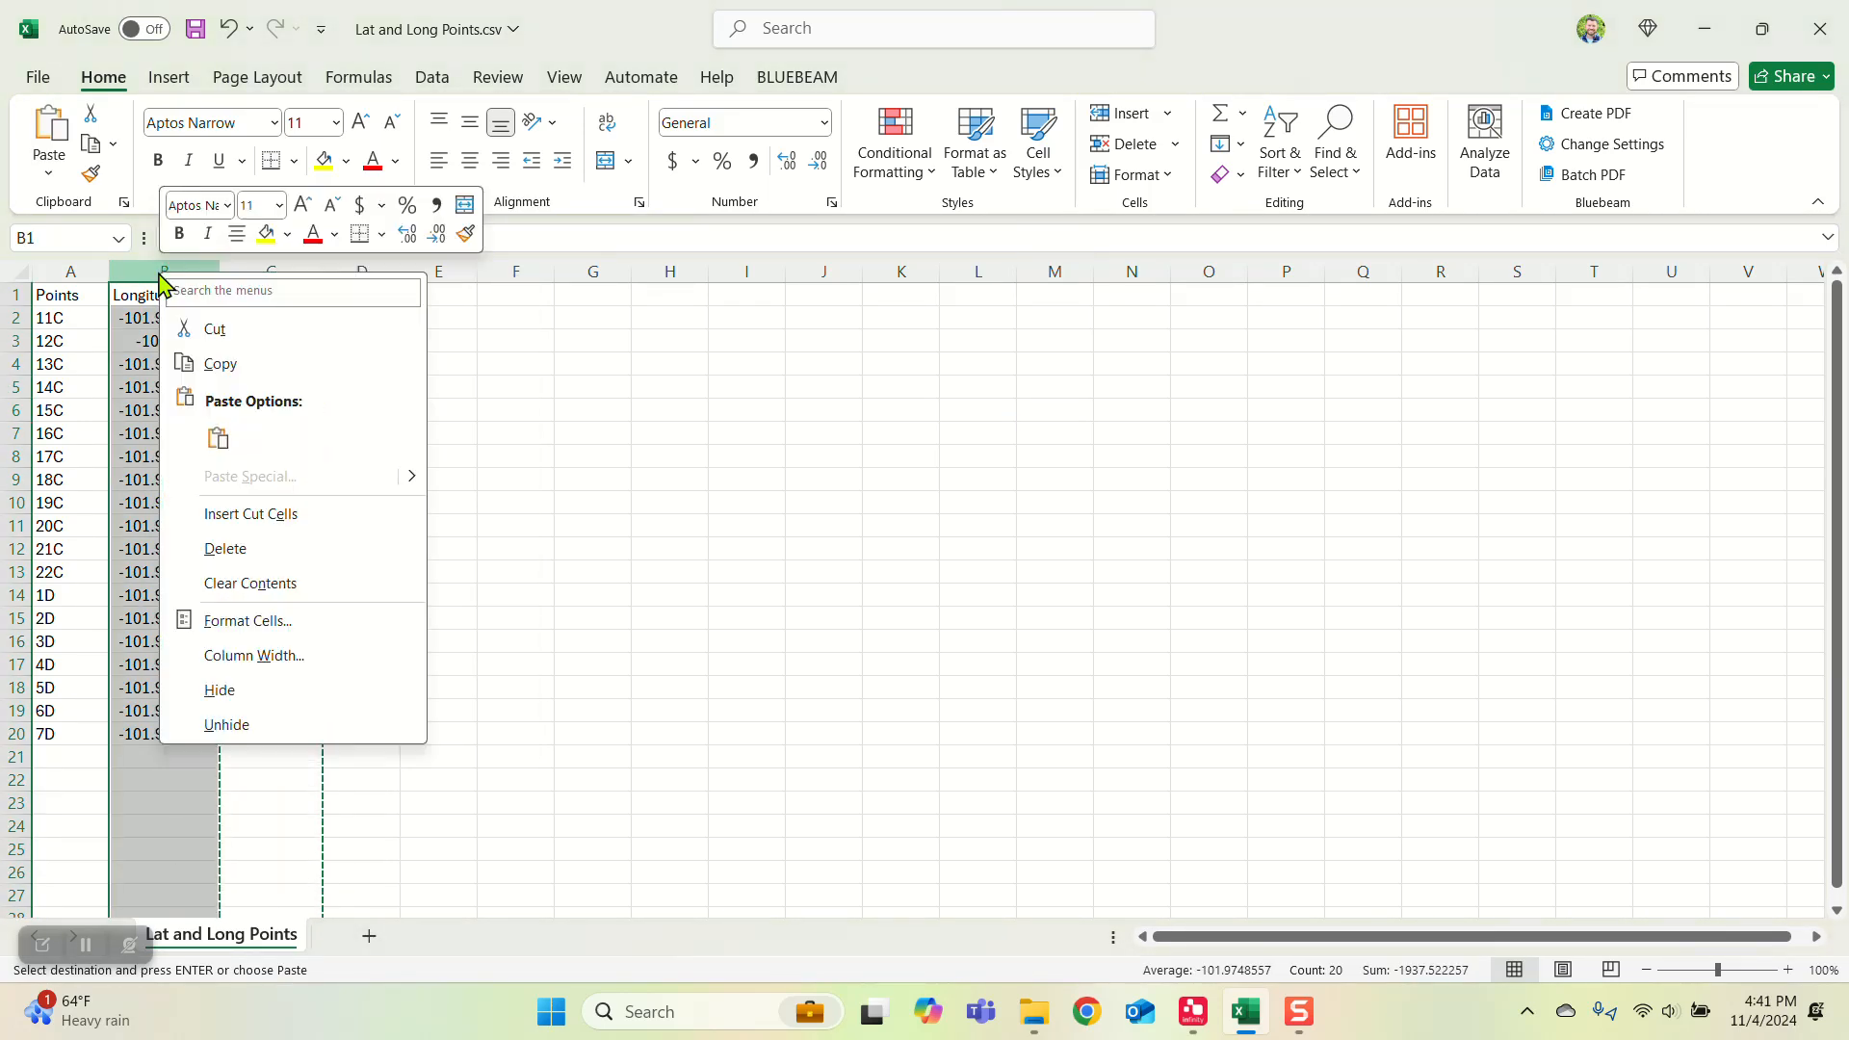
click(236, 515)
click(799, 569)
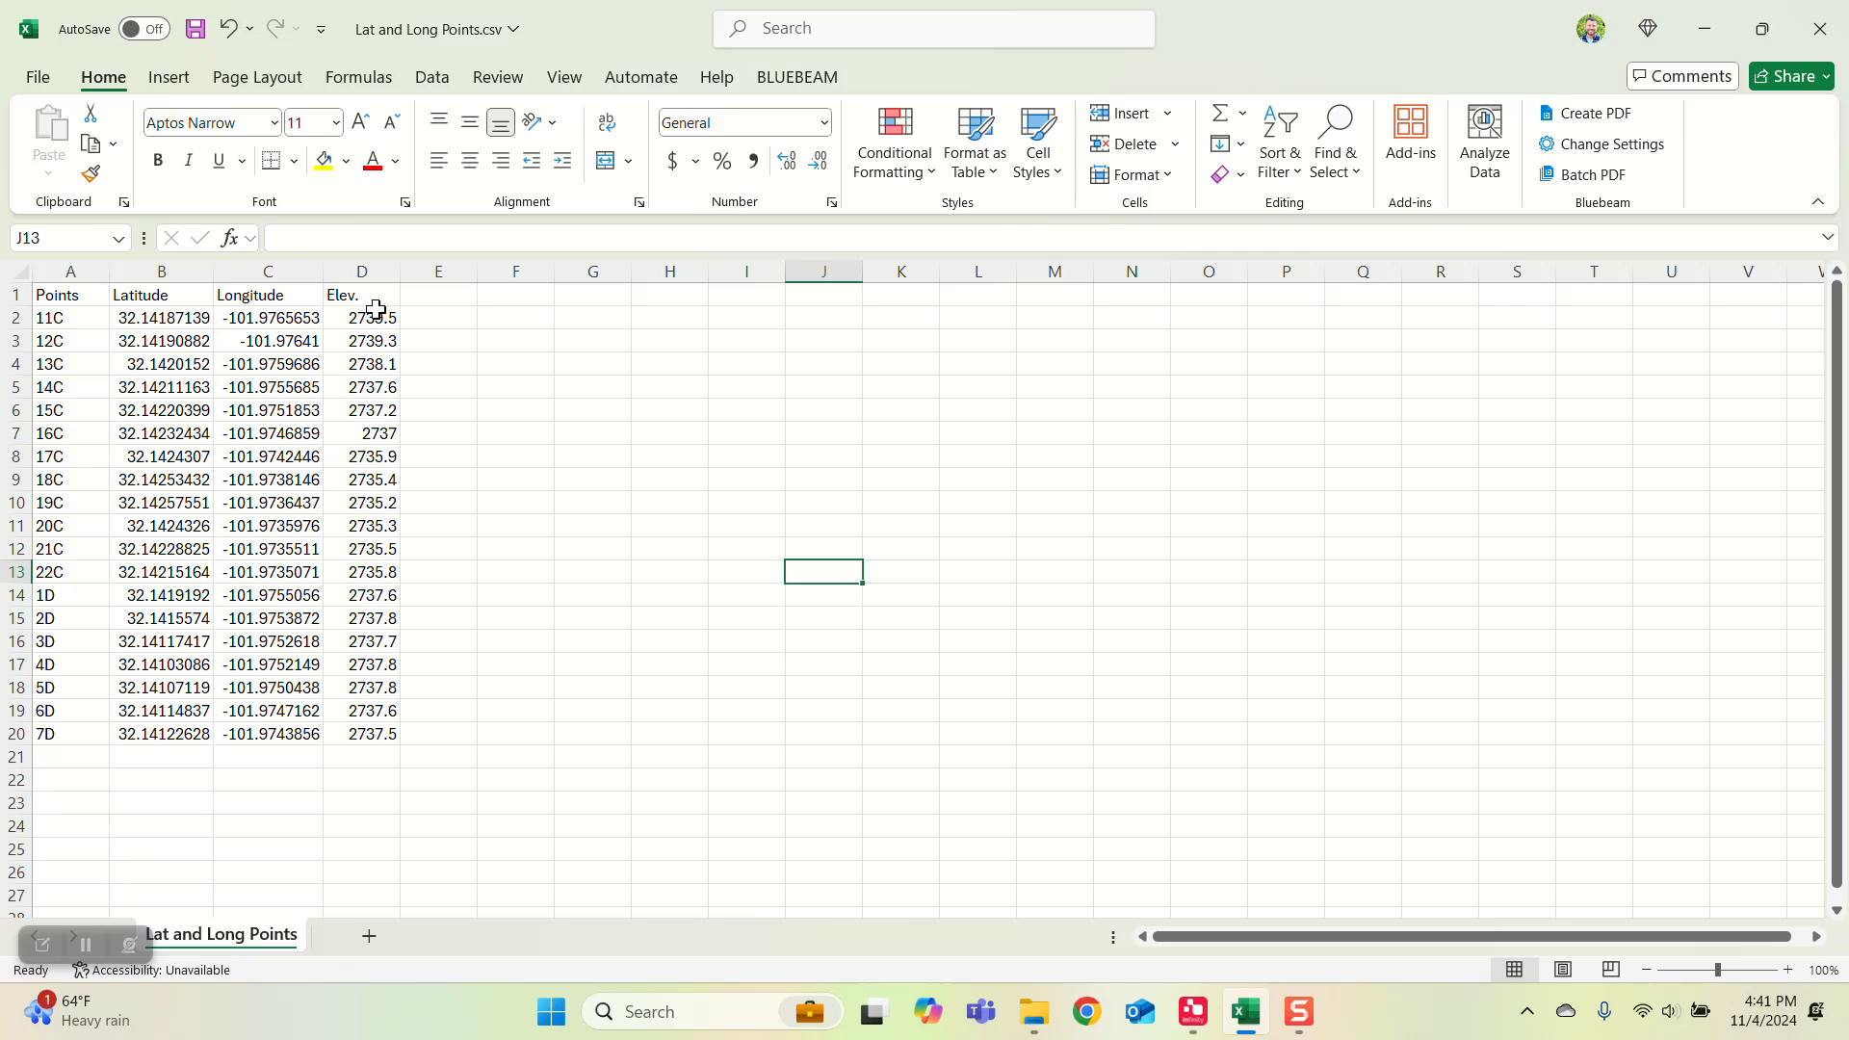
click(603, 474)
Step: Save Lat and Long Points.csv and close the spreadsheet
click(196, 32)
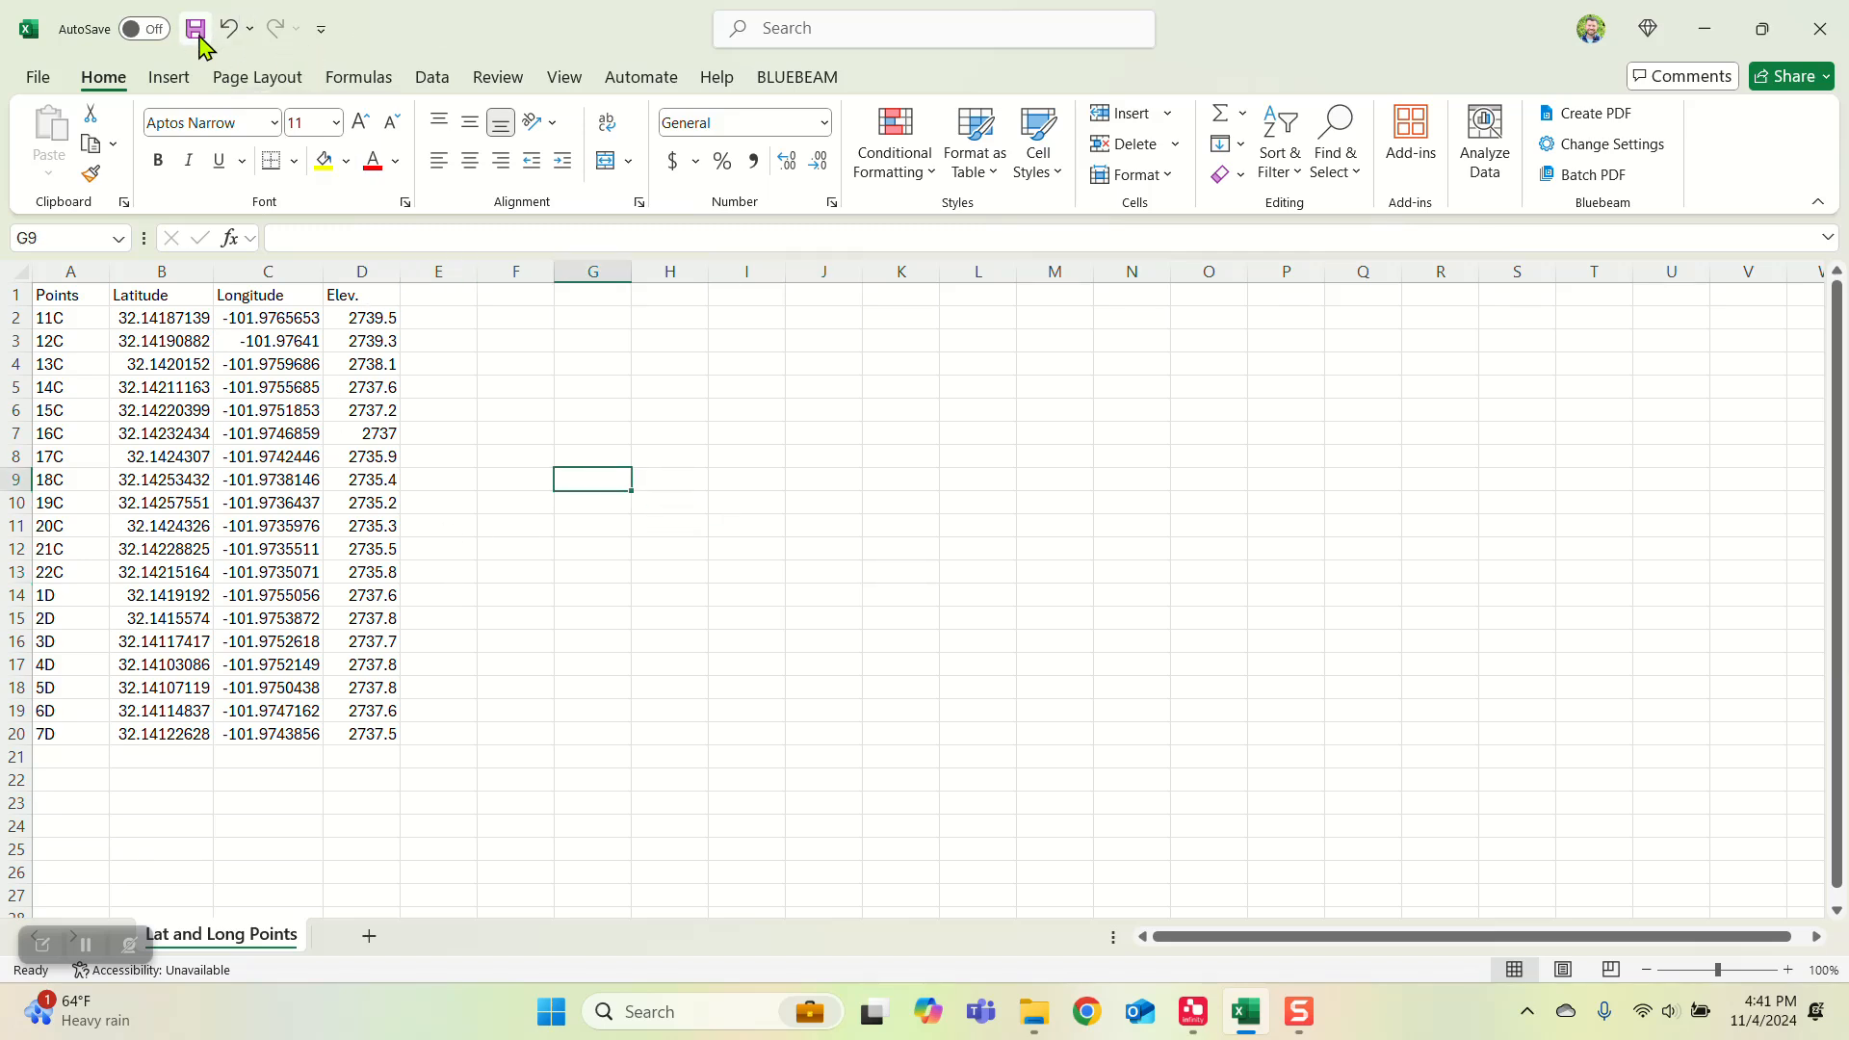
click(792, 737)
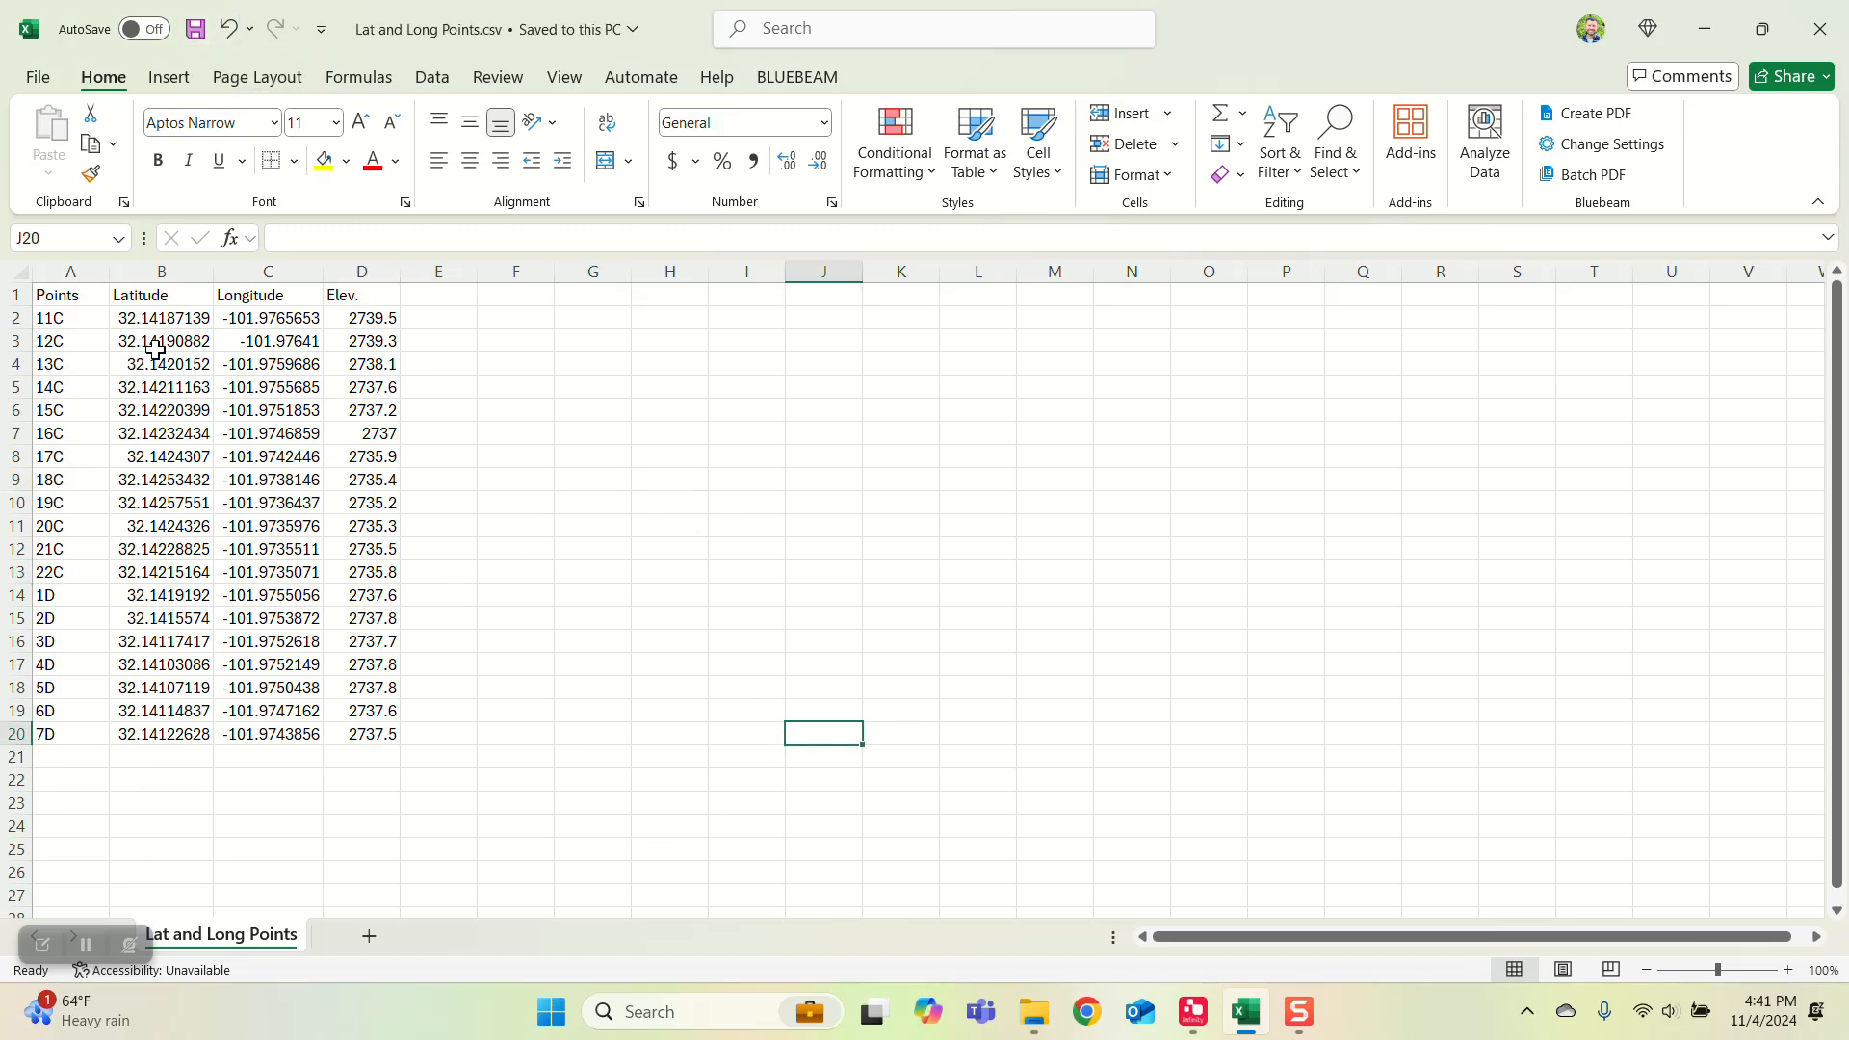
click(1840, 16)
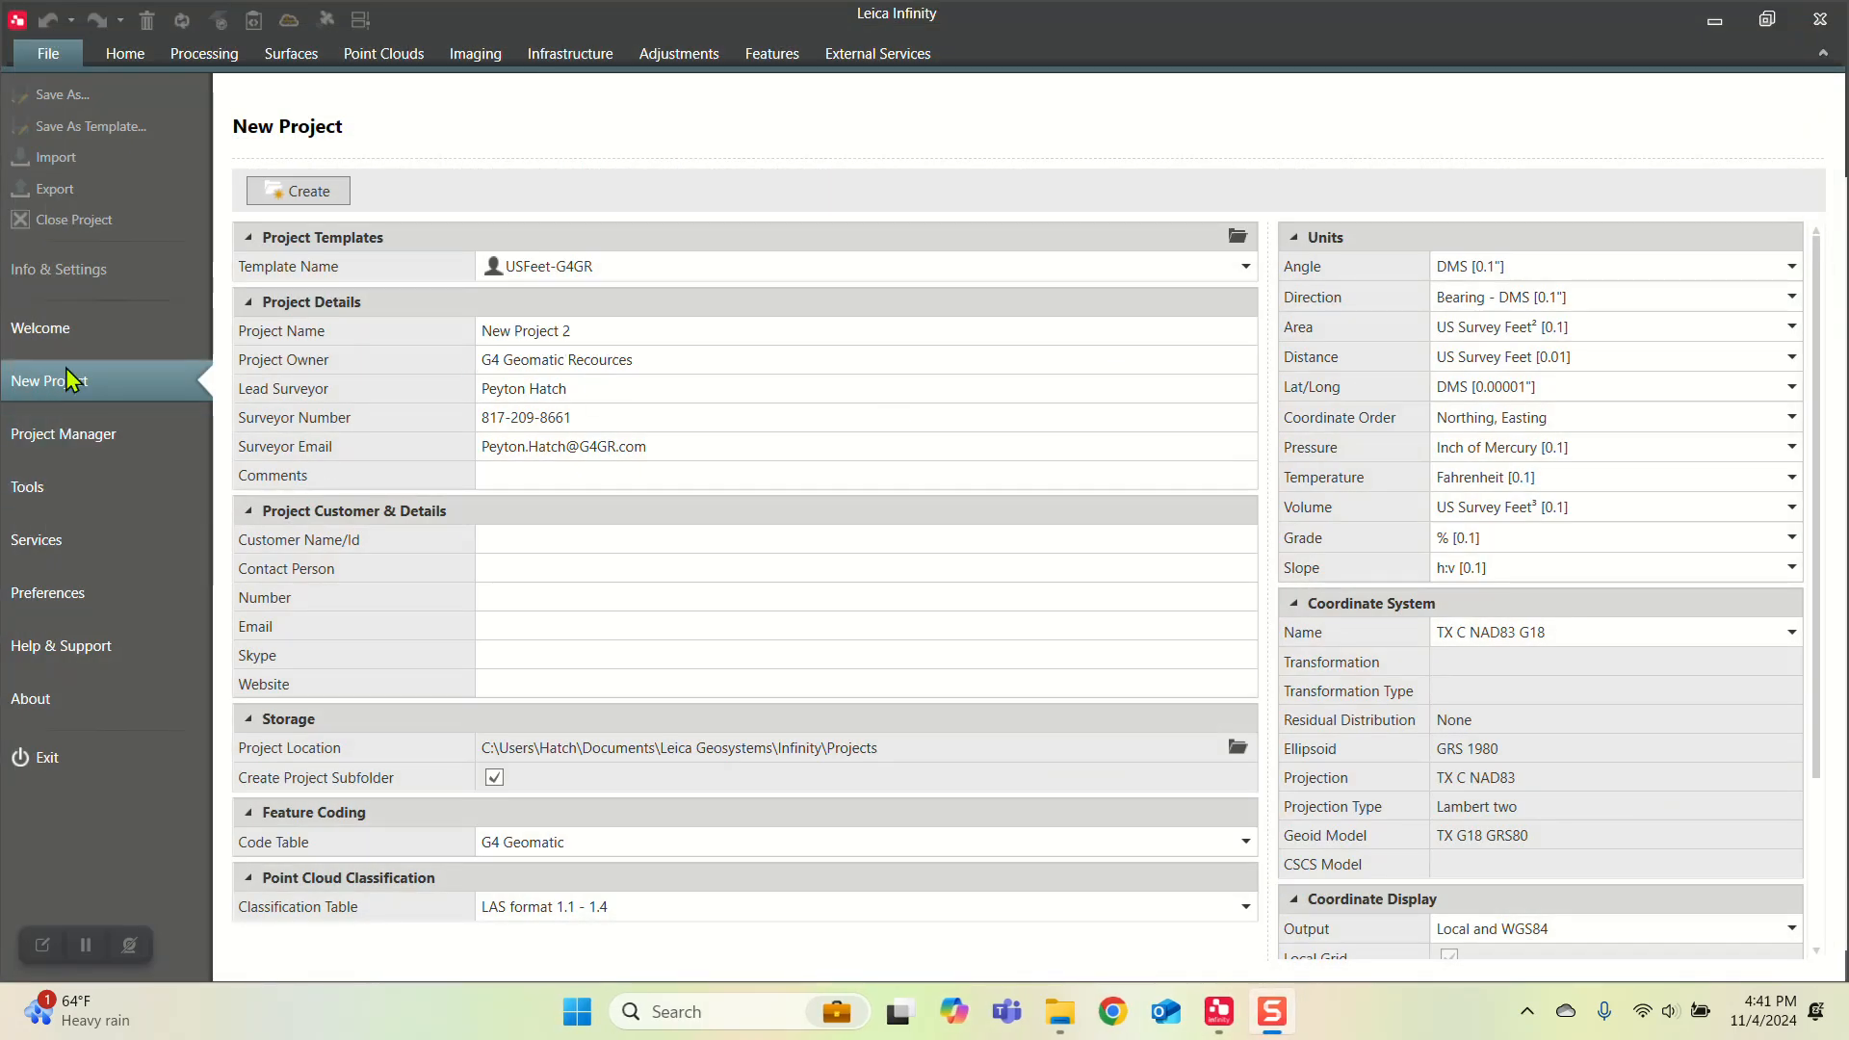
Step: Name the new Leica Infinity project "Lat and Long Import"
click(597, 330)
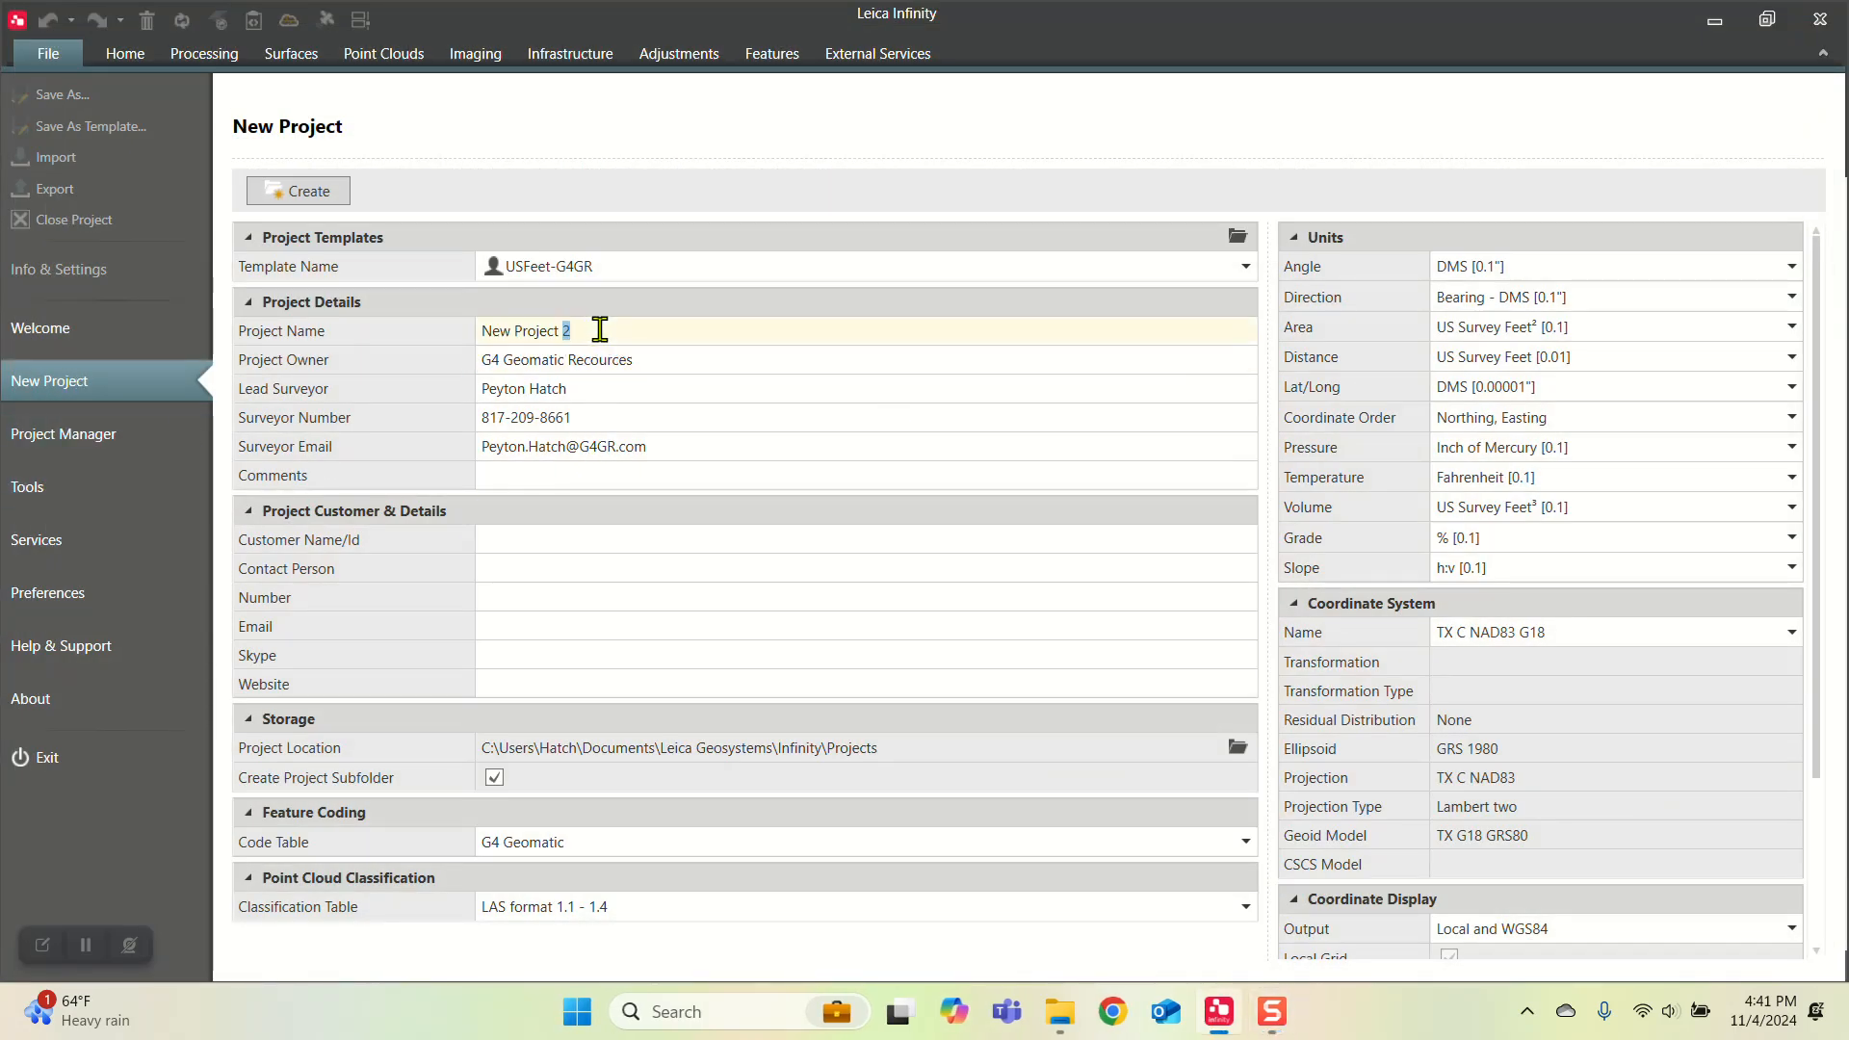
drag(599, 331, 465, 362)
text(Lat and Long)
click(660, 576)
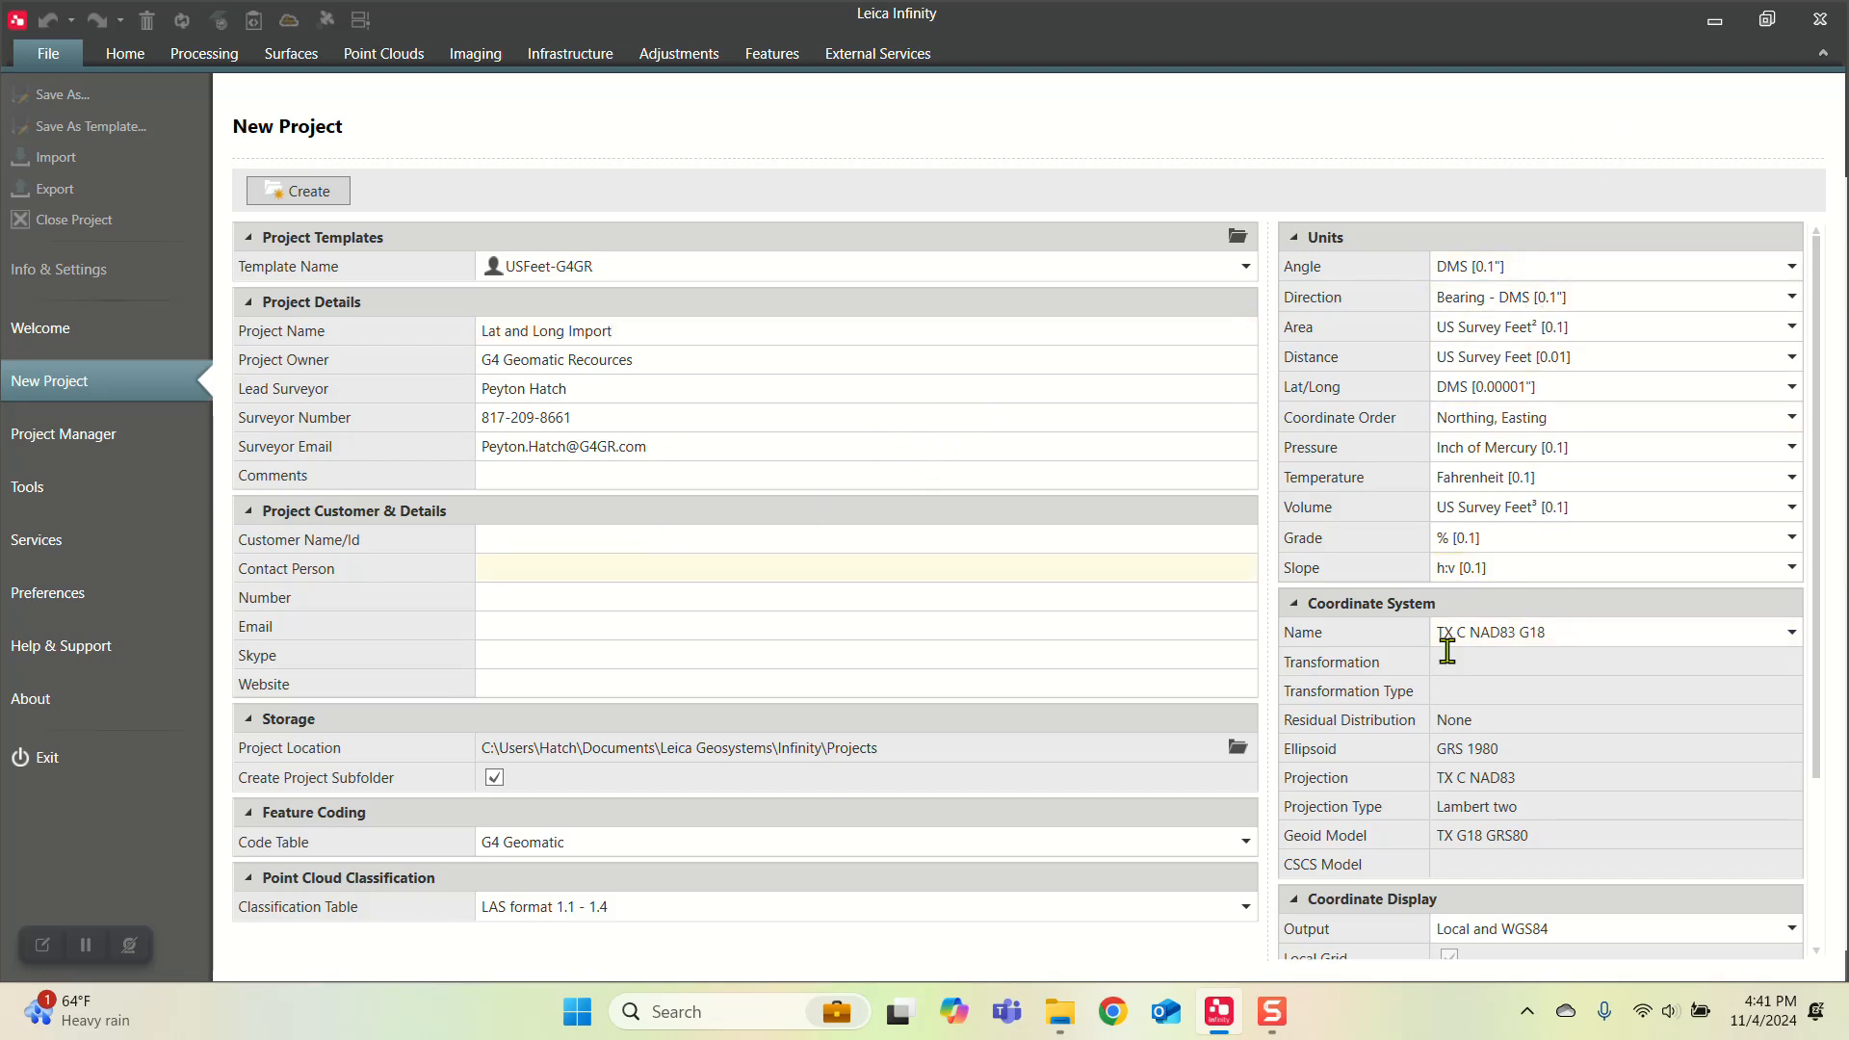
Step: Choose TX C NAD83 G18 as the coordinate system and create the project
click(1516, 648)
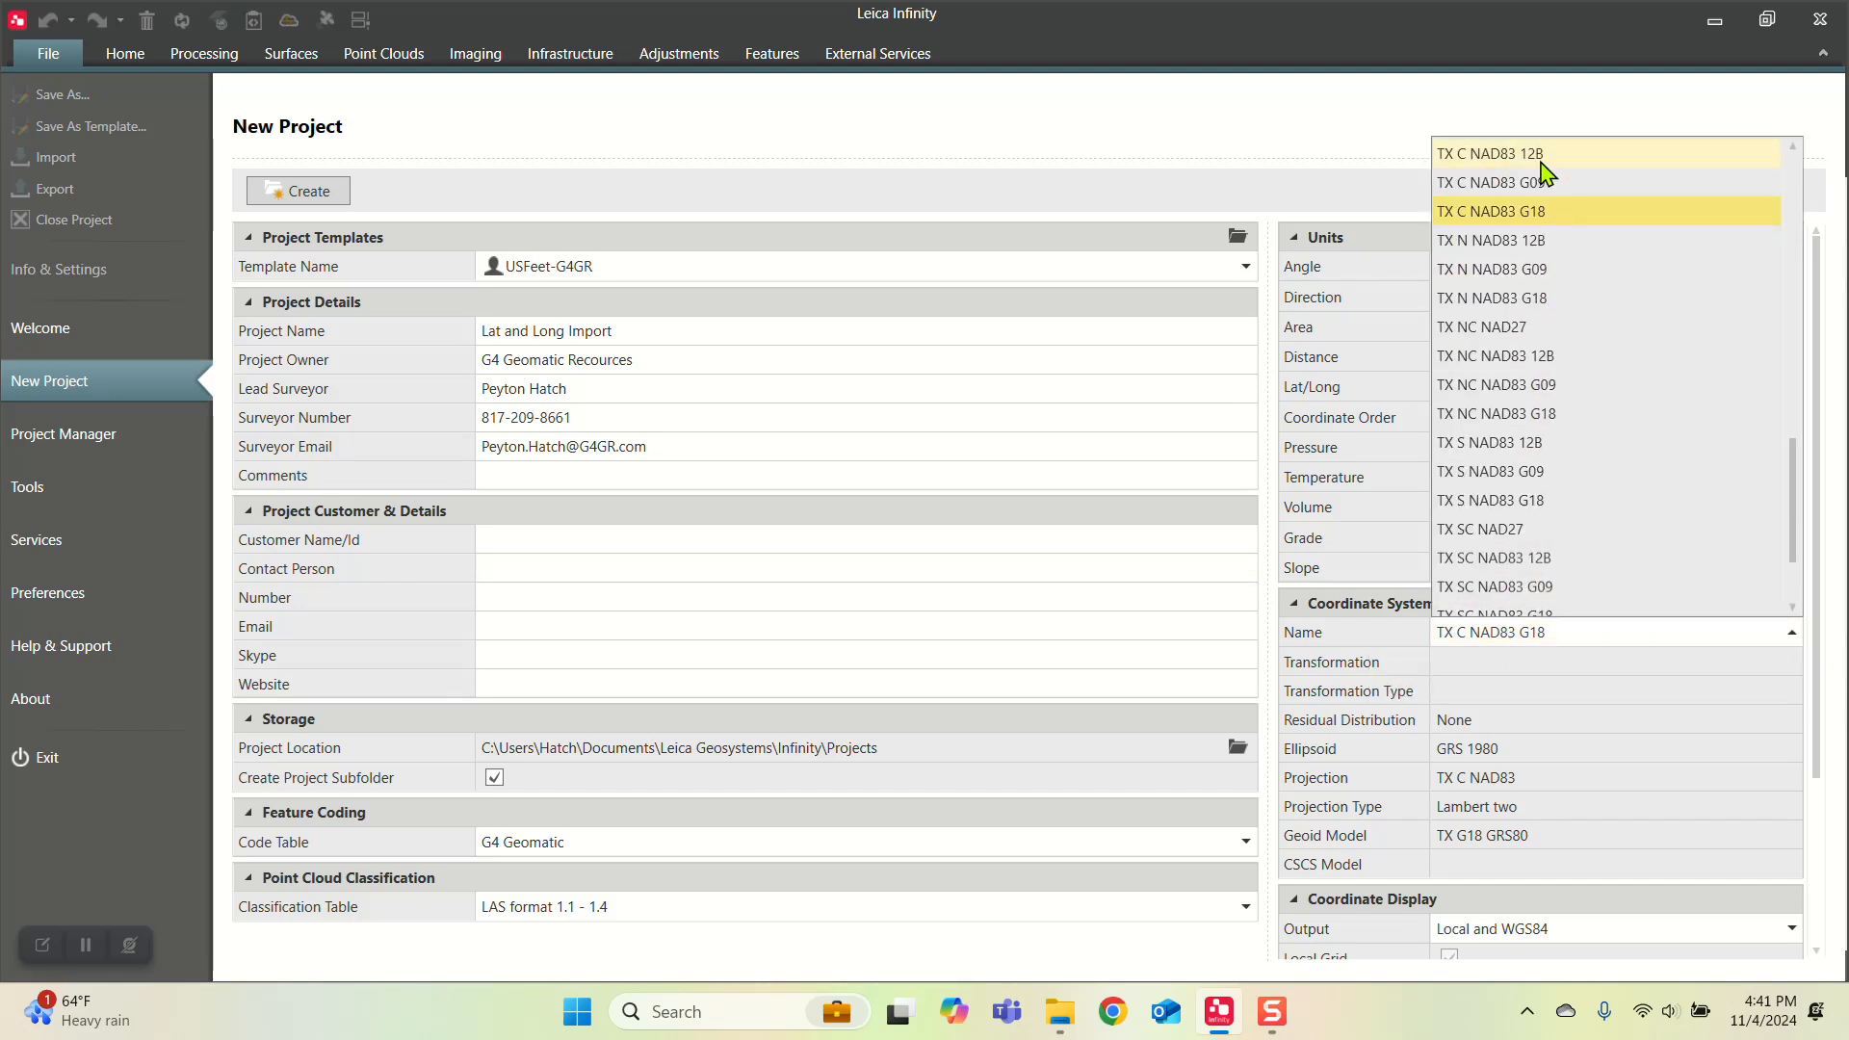
click(1459, 220)
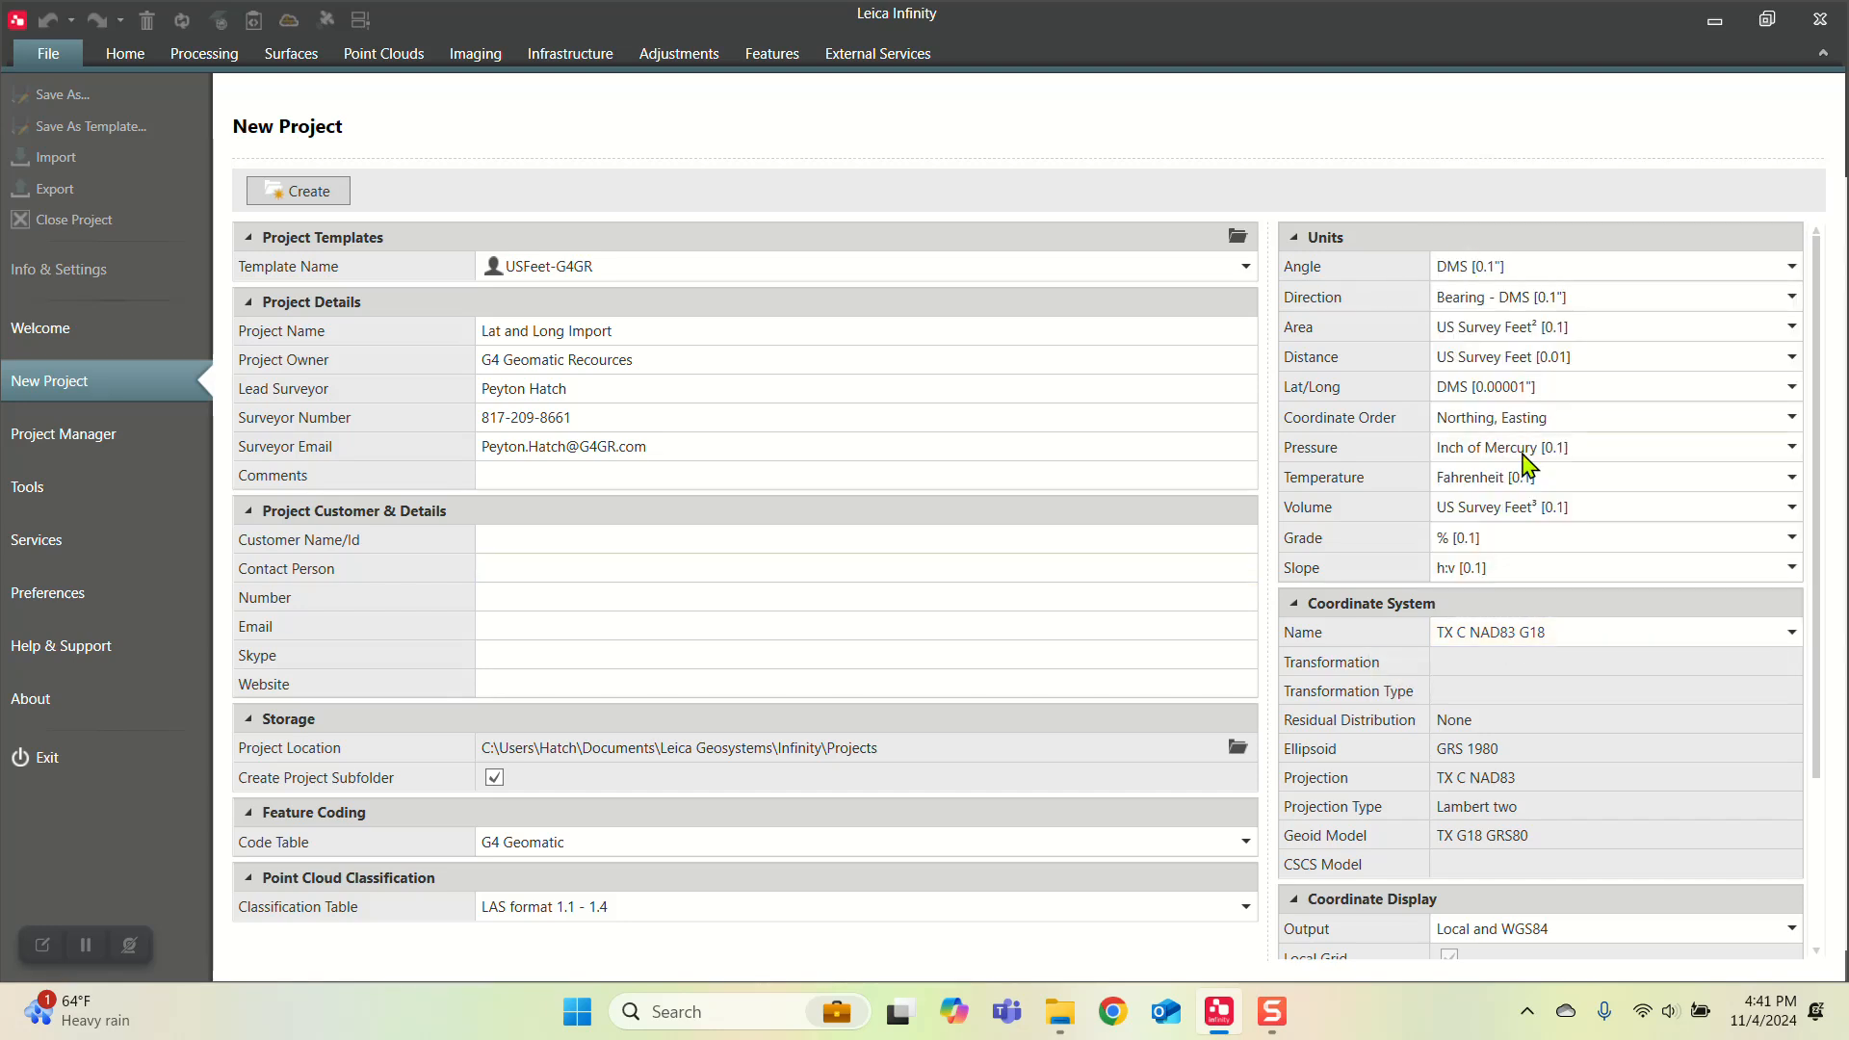
click(1541, 647)
click(1488, 188)
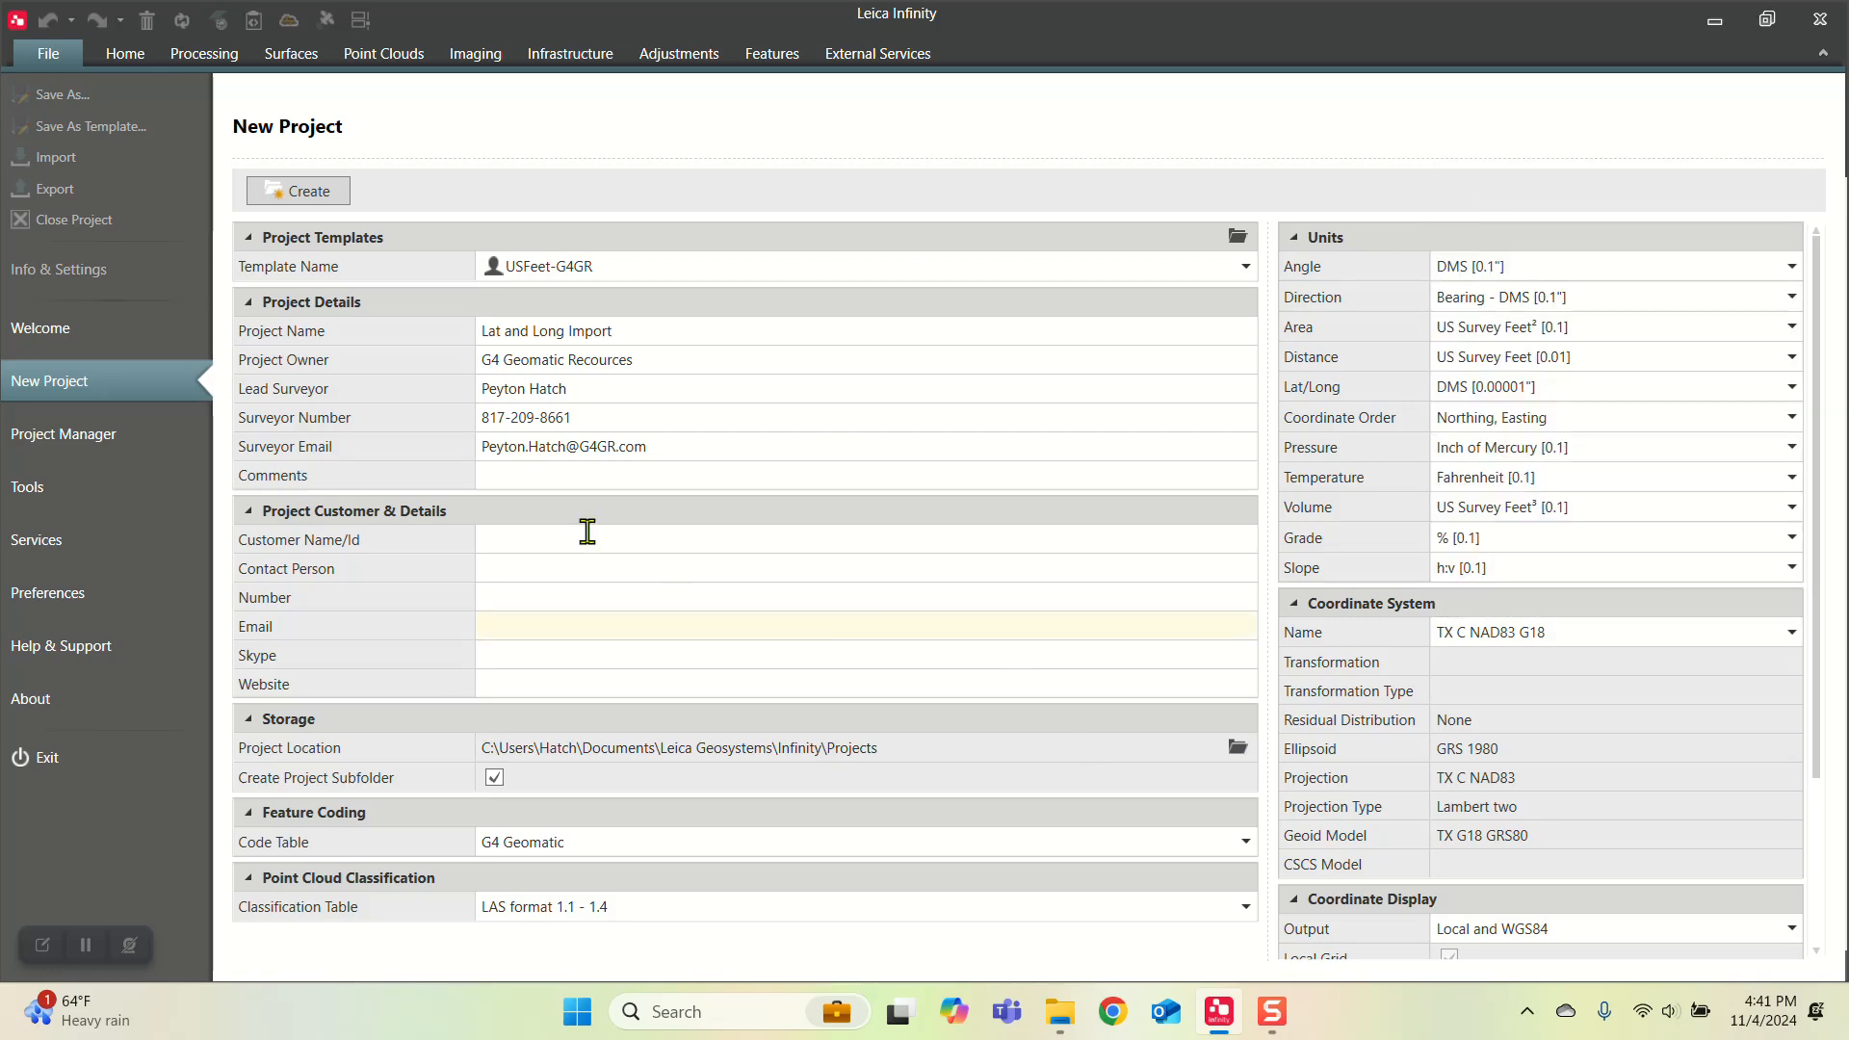
click(280, 189)
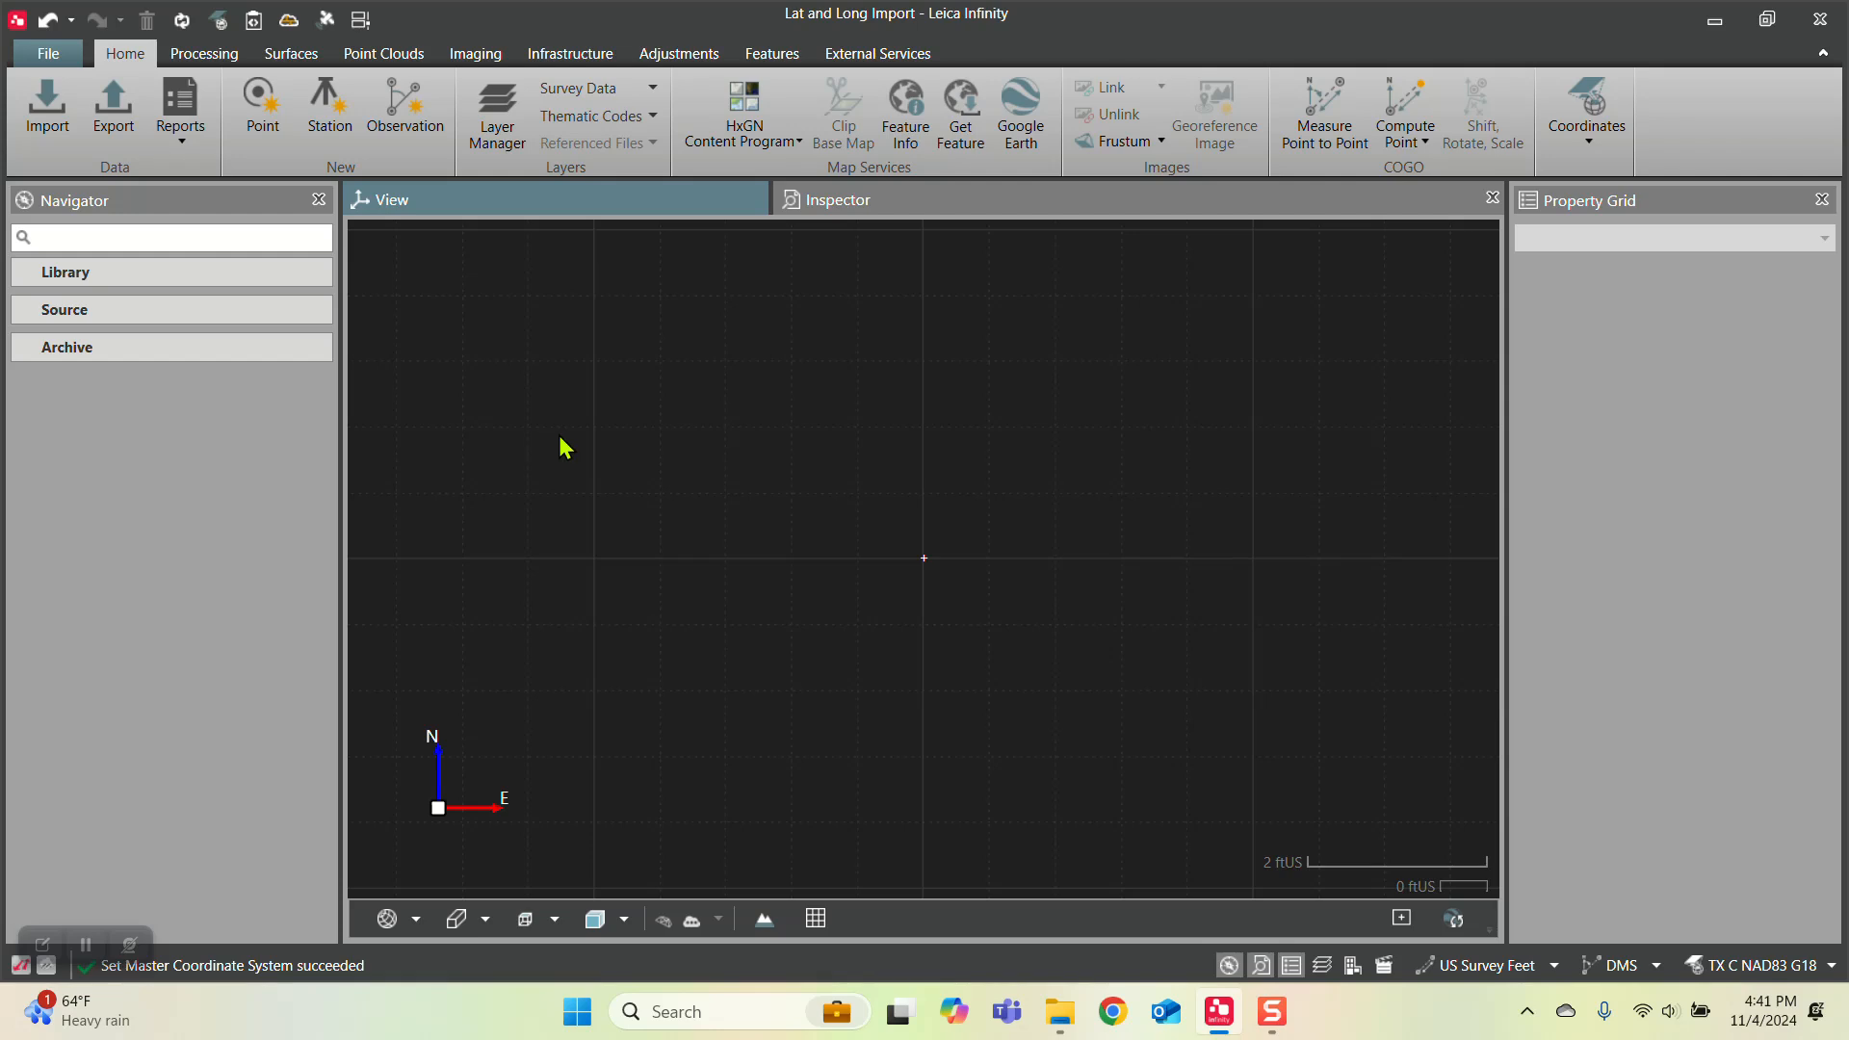
Step: Start a data import limited to ASCII files and select the Lat and Long Points csv file on the Desktop
click(68, 136)
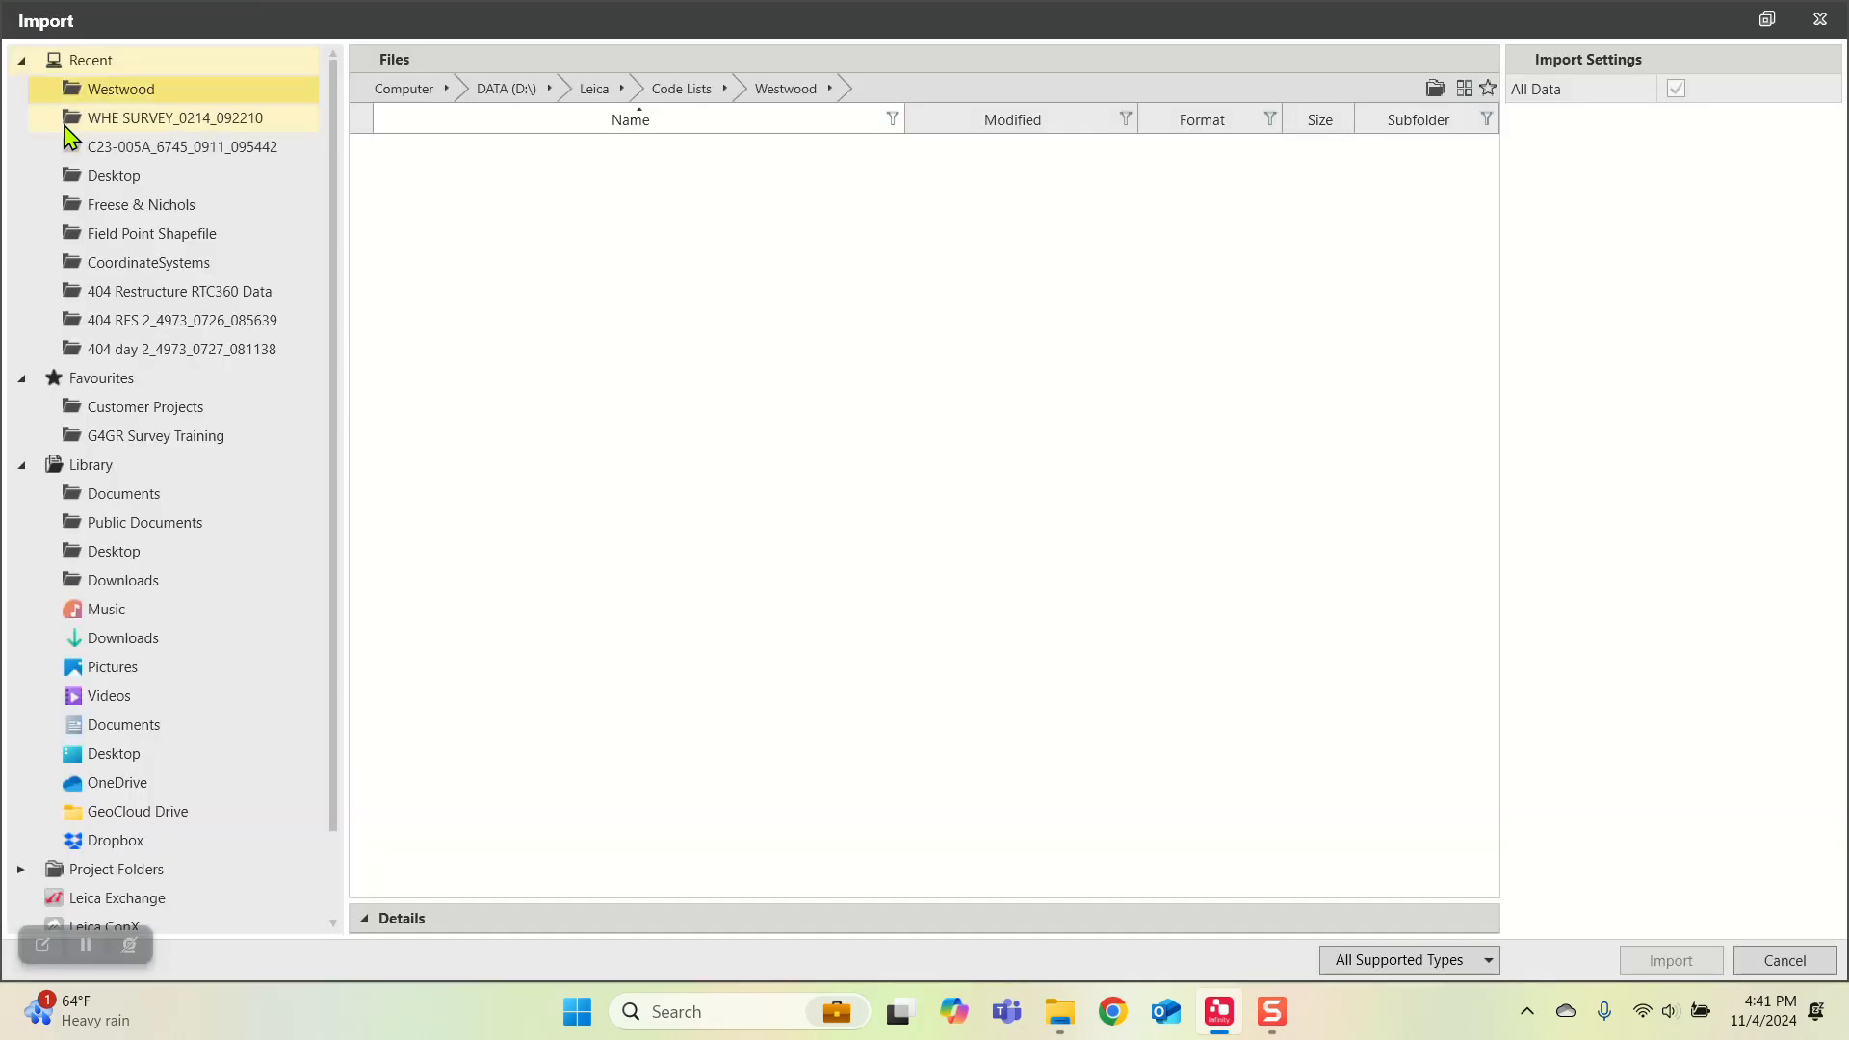
click(1387, 960)
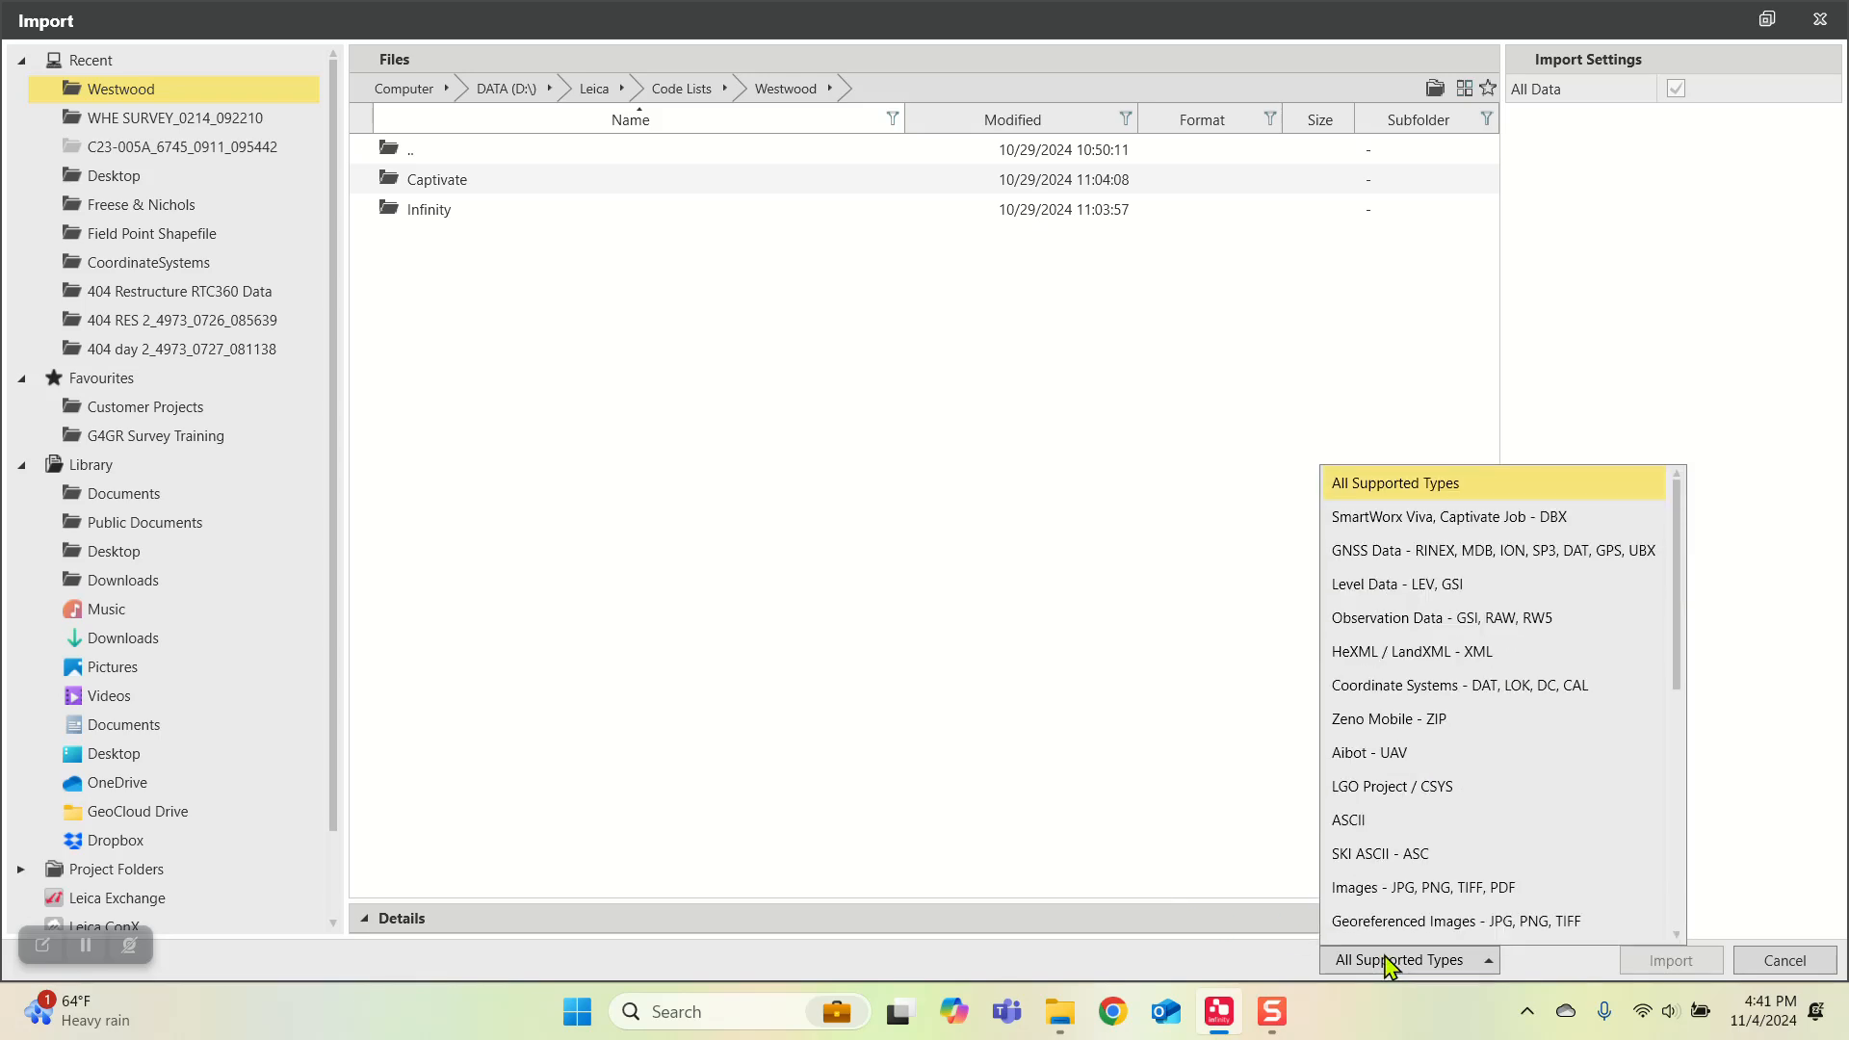
click(1358, 820)
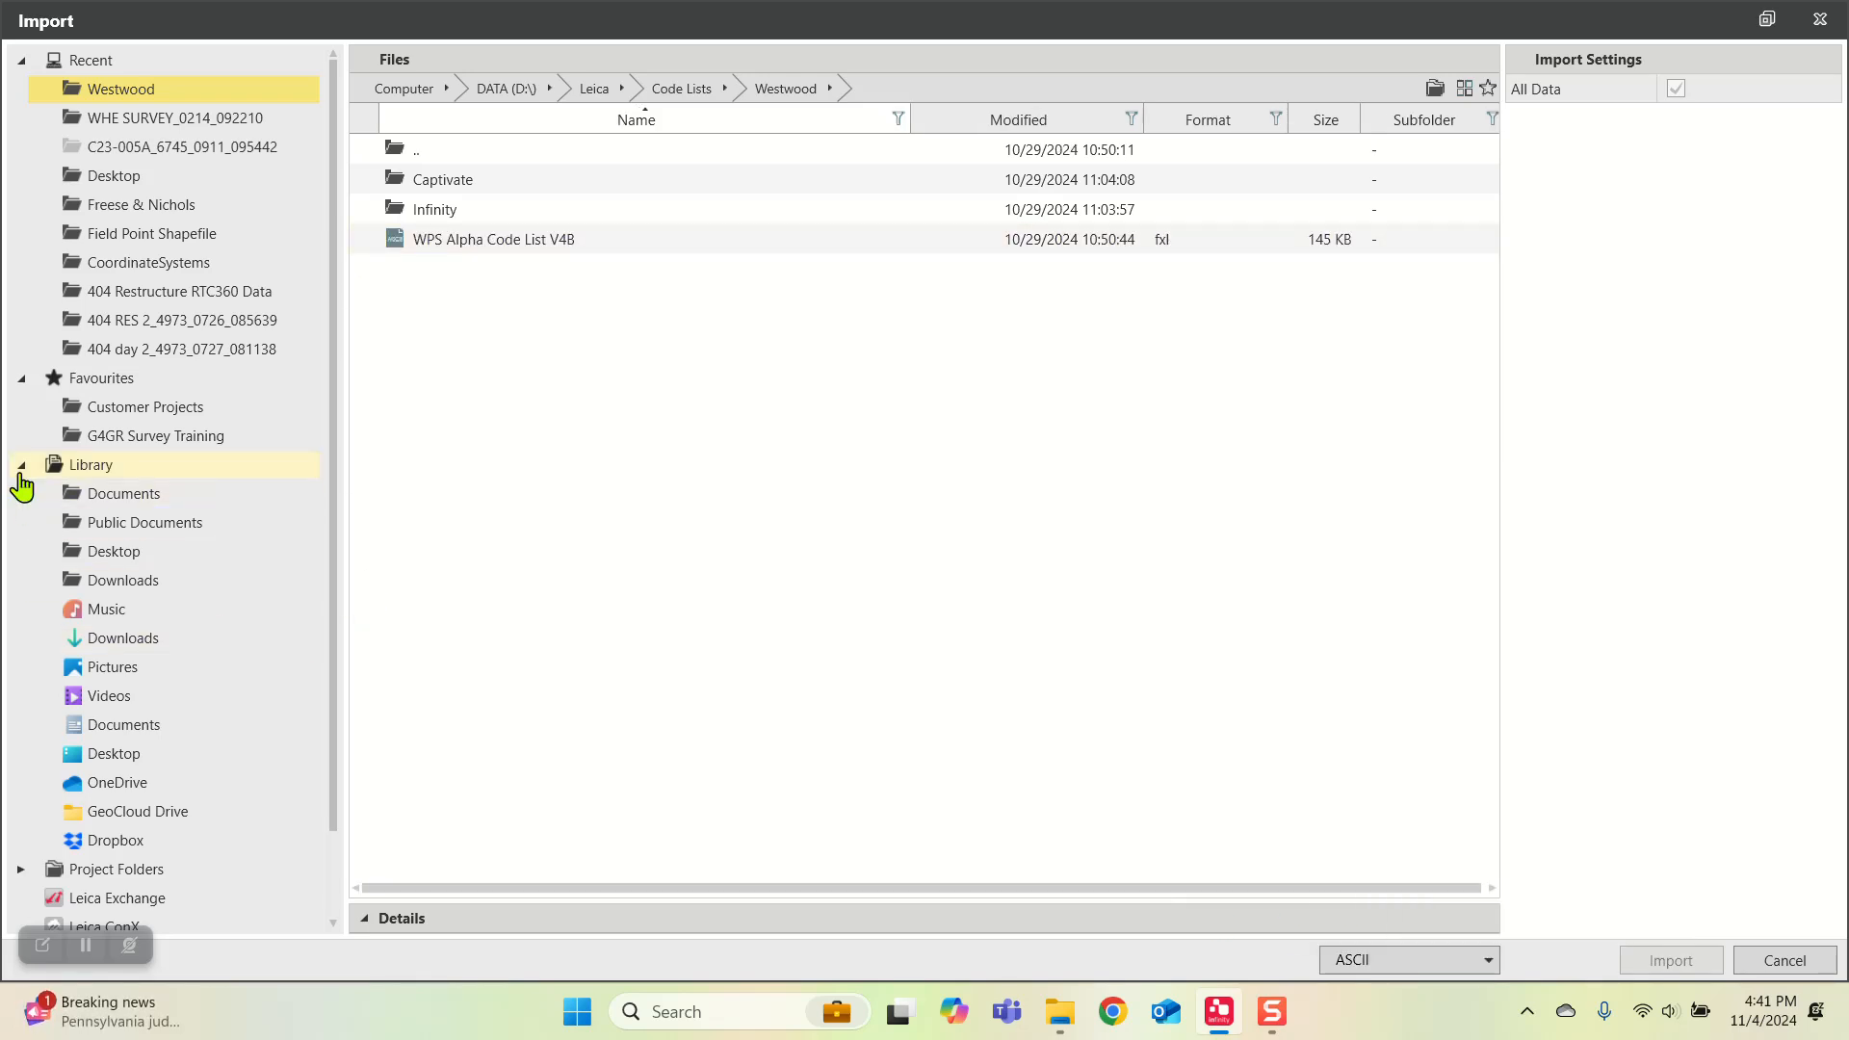
click(128, 552)
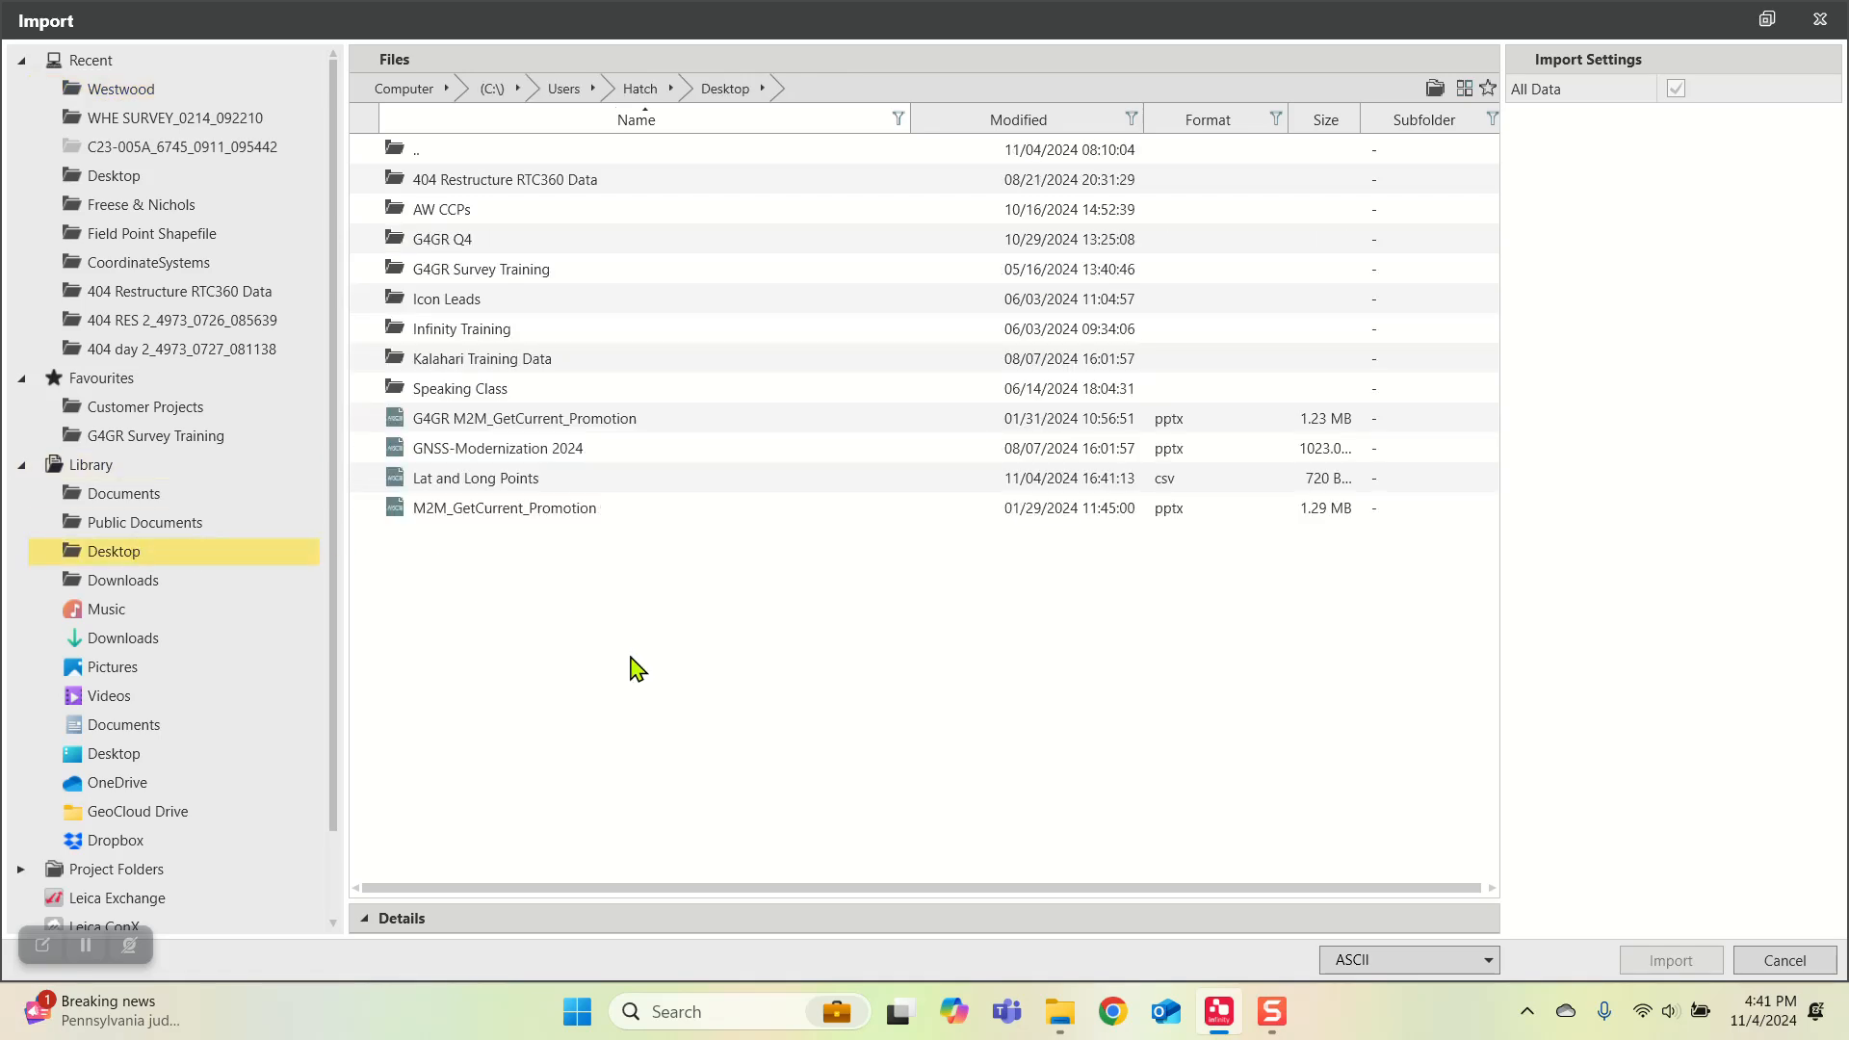
click(528, 489)
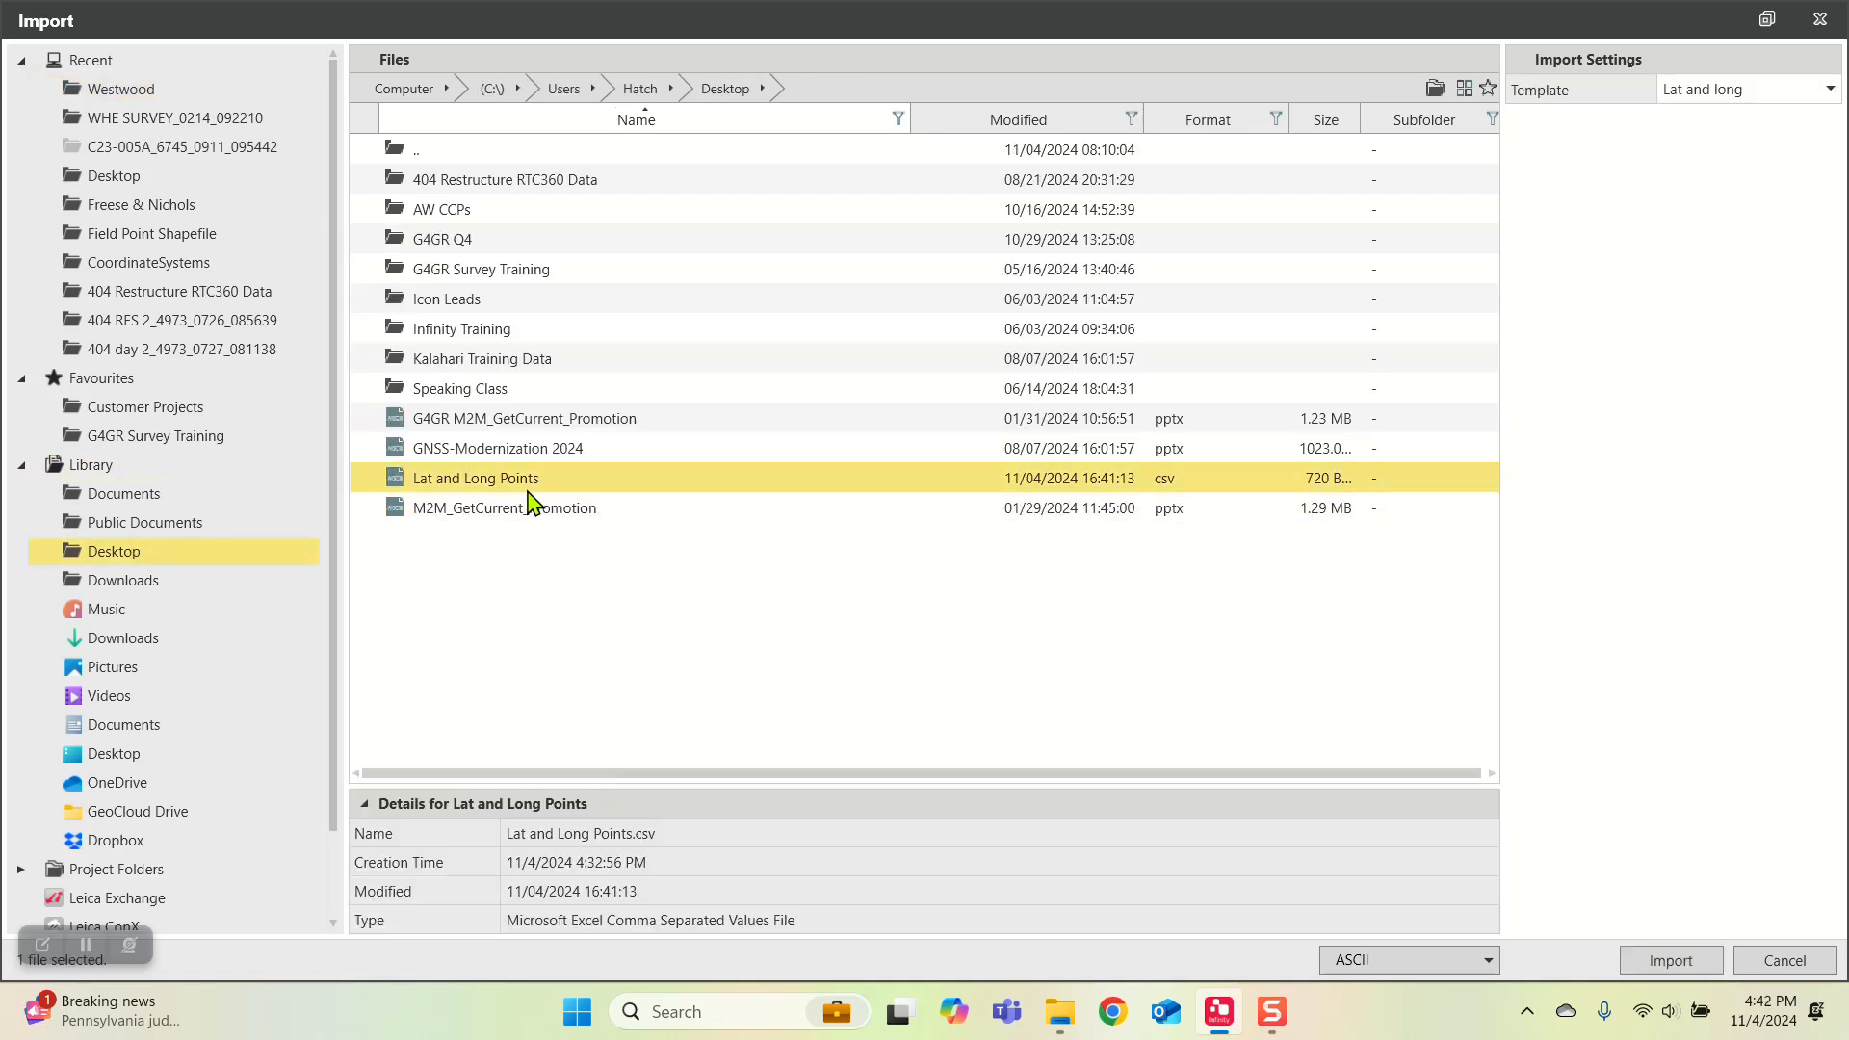
Step: Examine the start row and coordinate options of the existing "Lat and long" import template, and close it without saving
click(1716, 91)
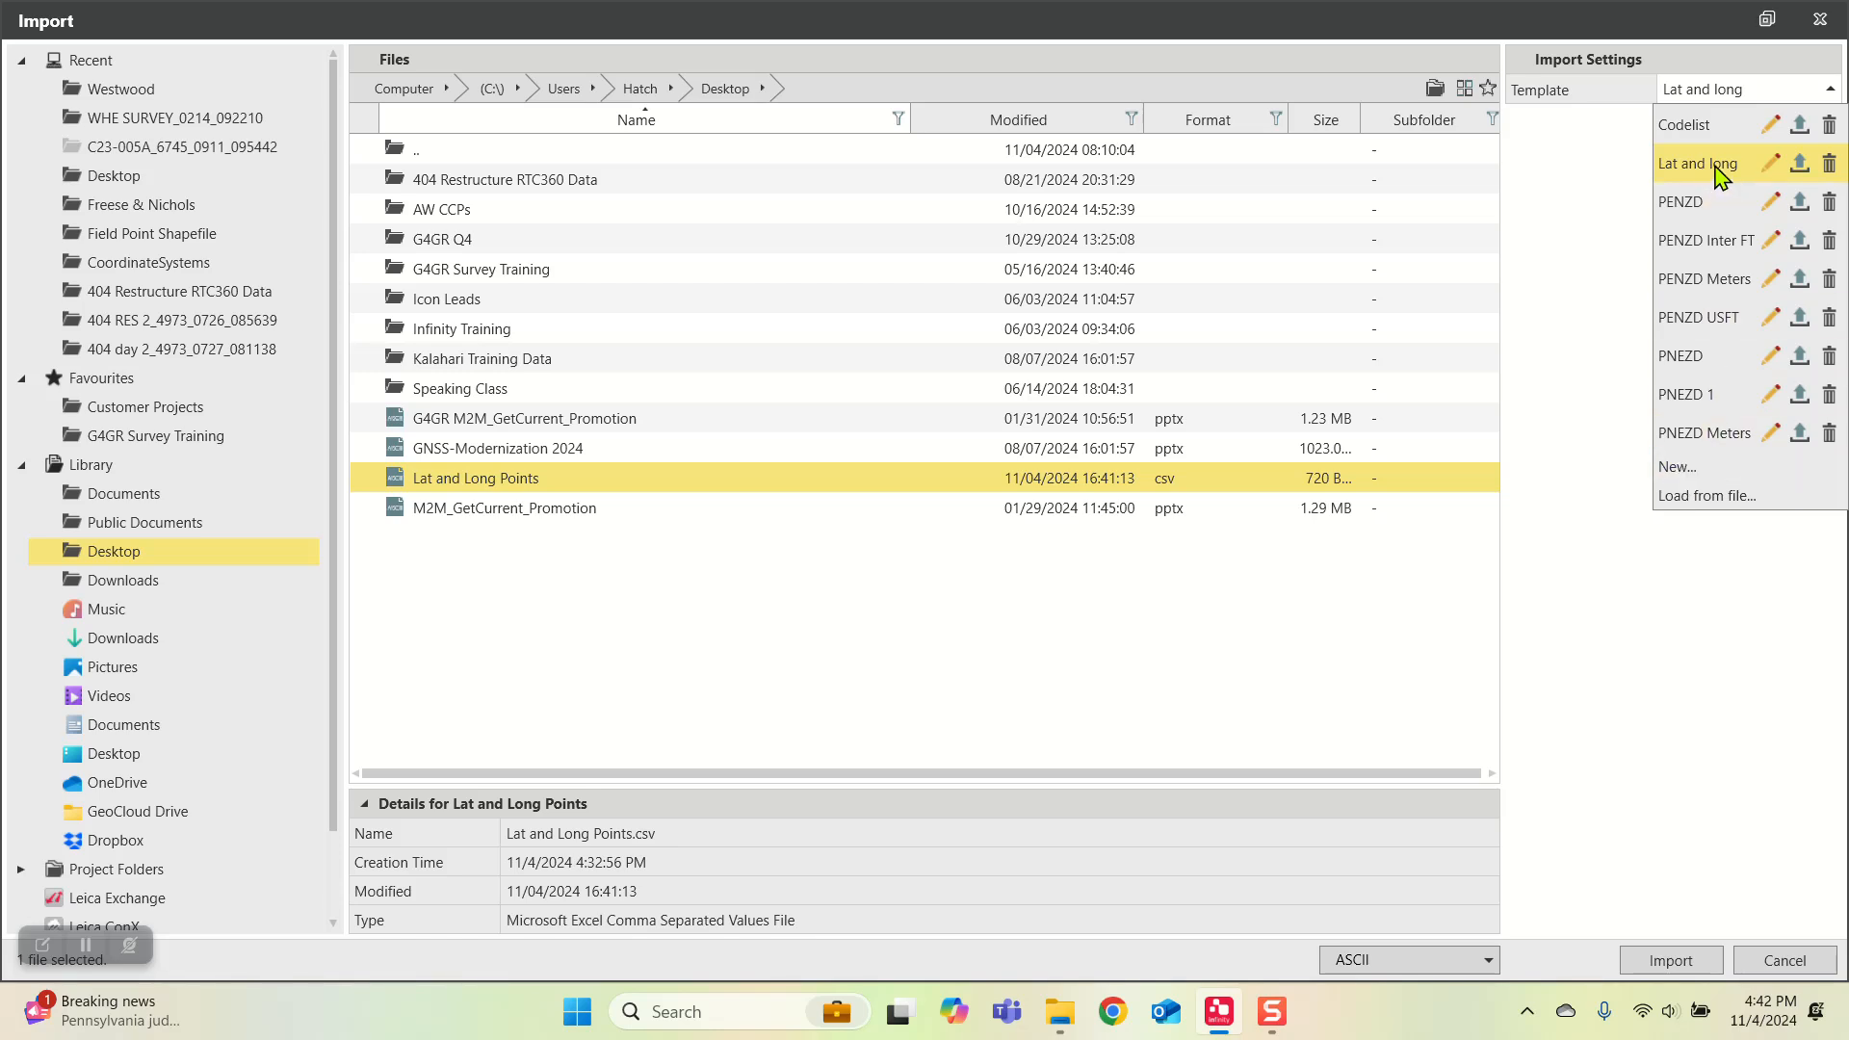
click(1770, 163)
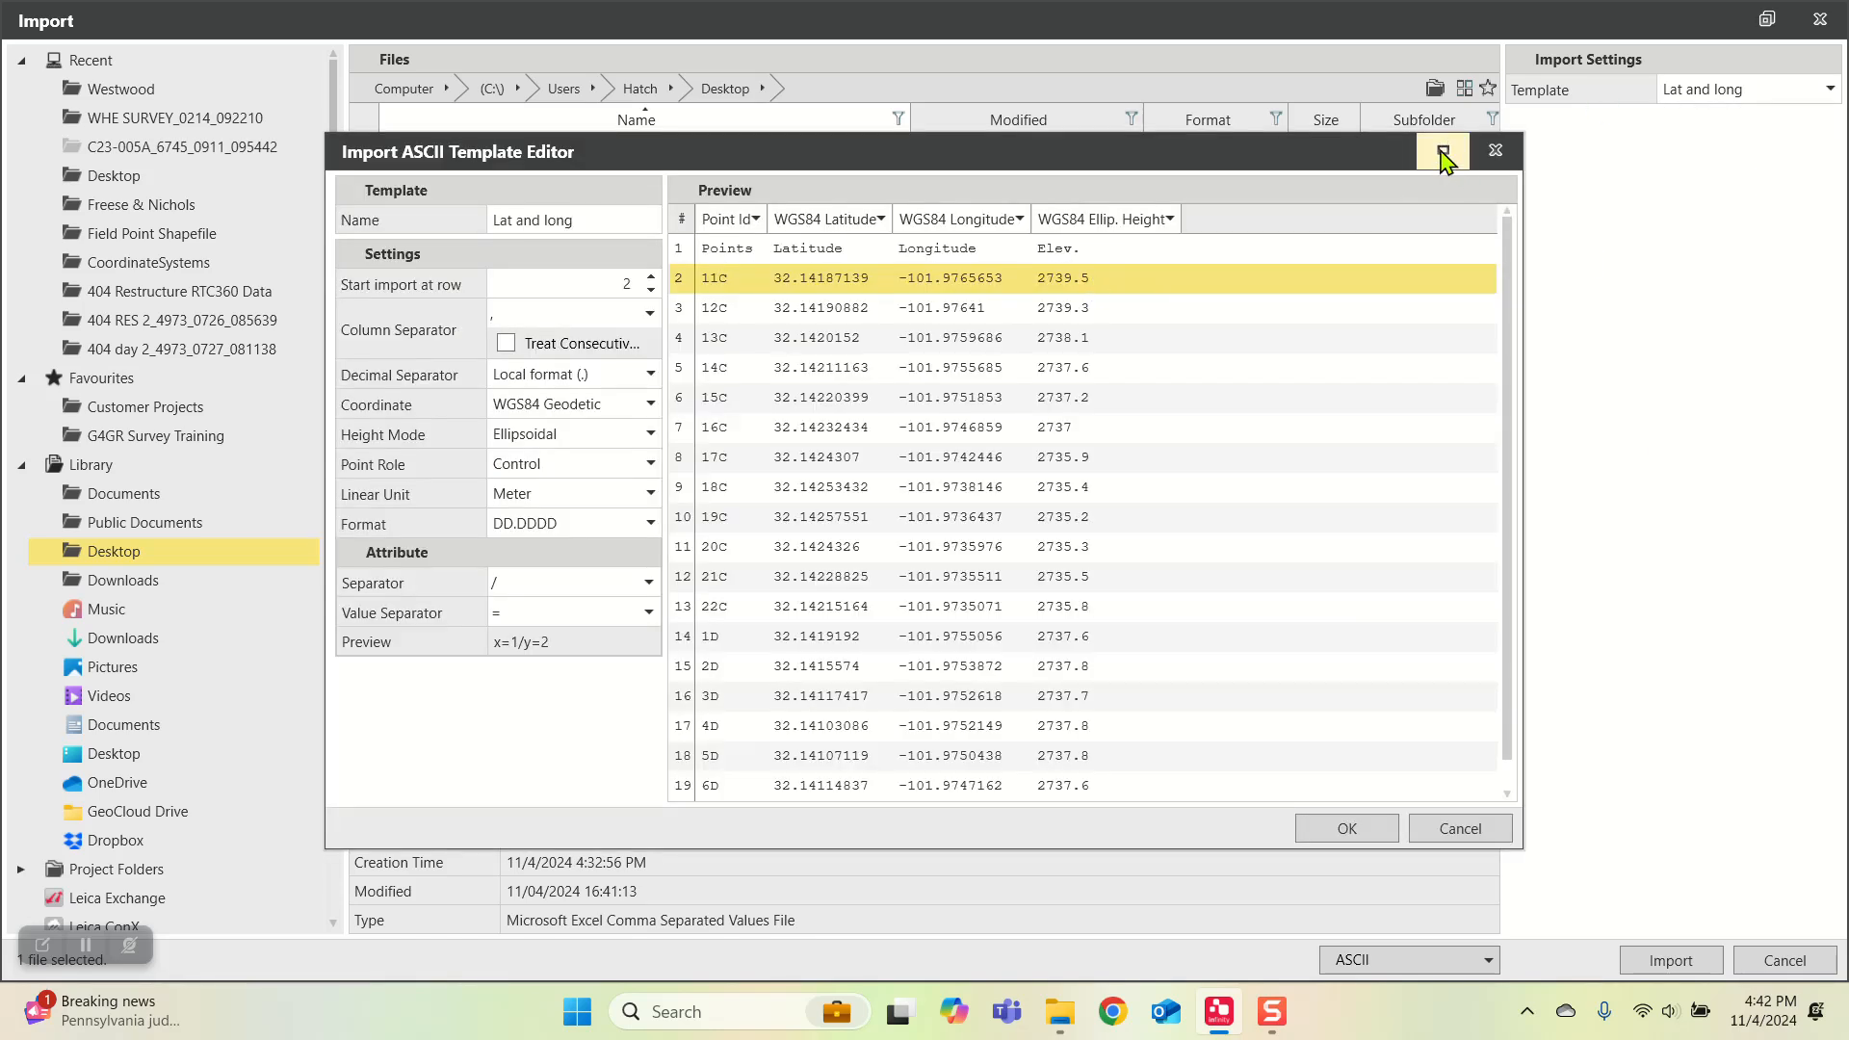
click(1444, 152)
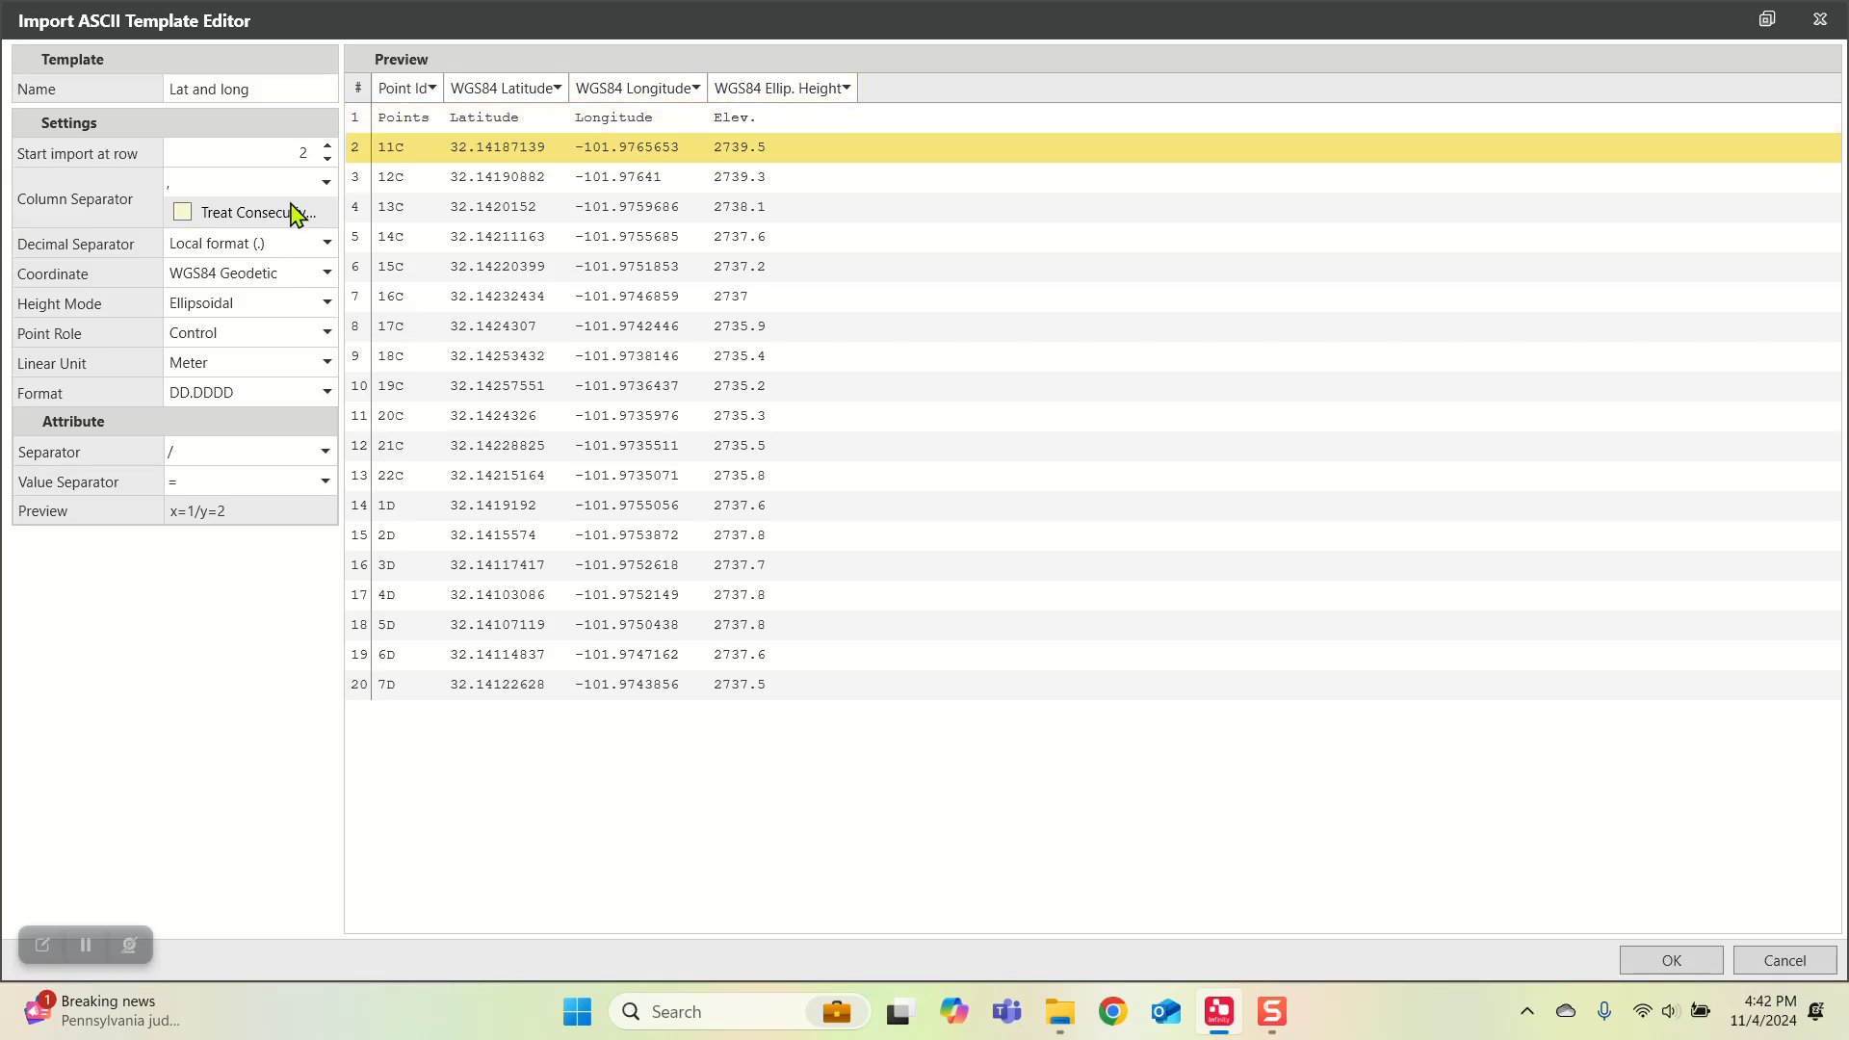
click(328, 145)
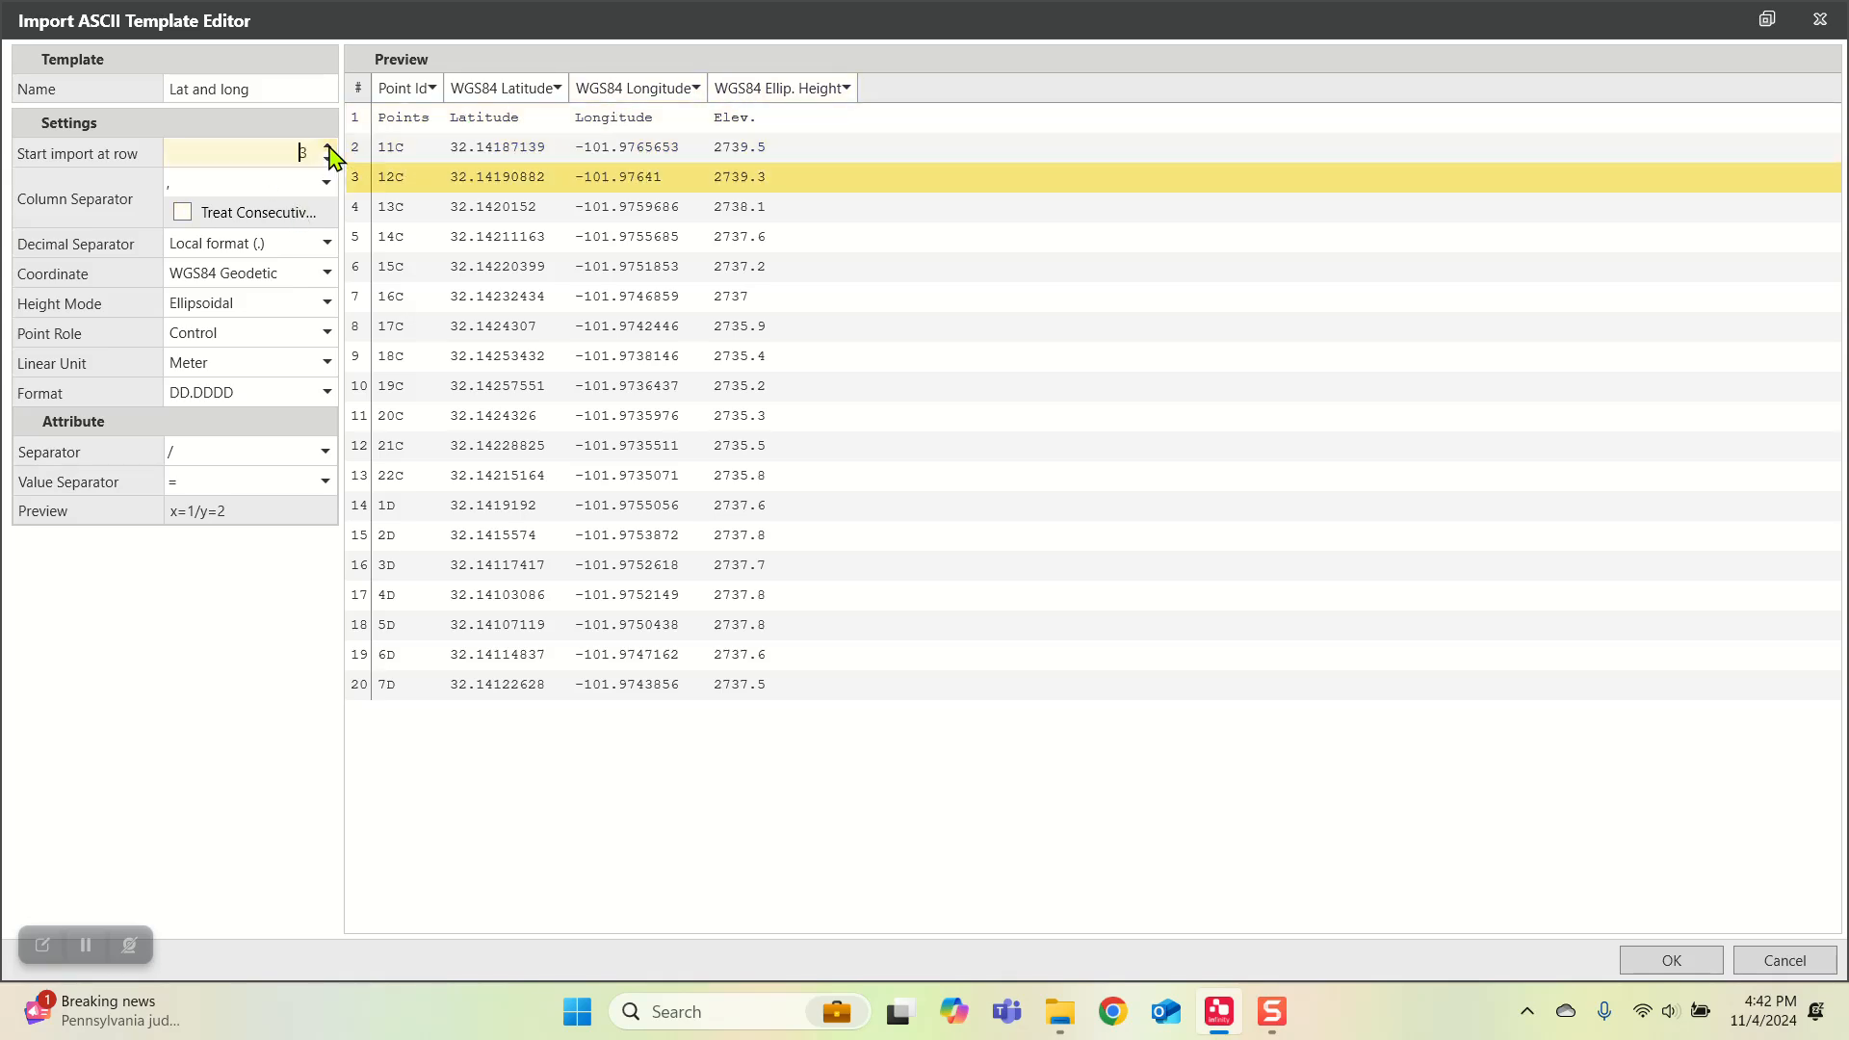
click(328, 158)
click(327, 159)
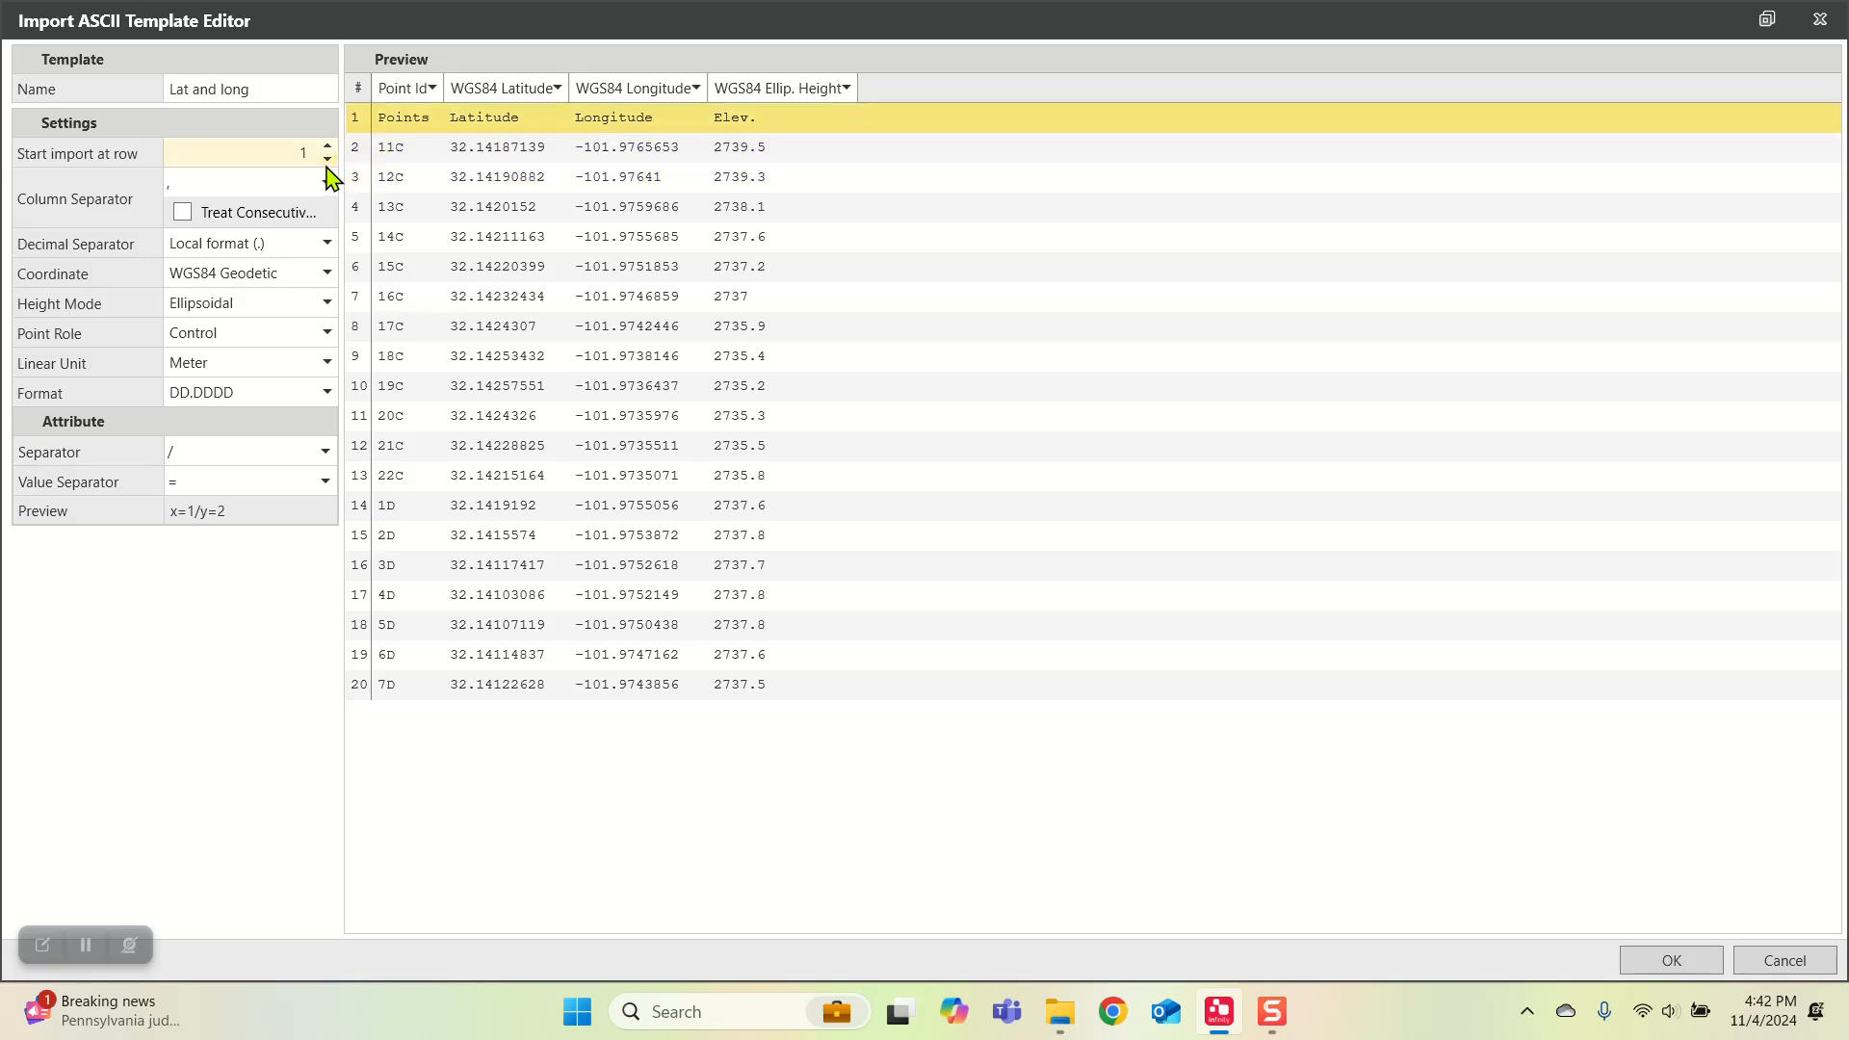
click(327, 146)
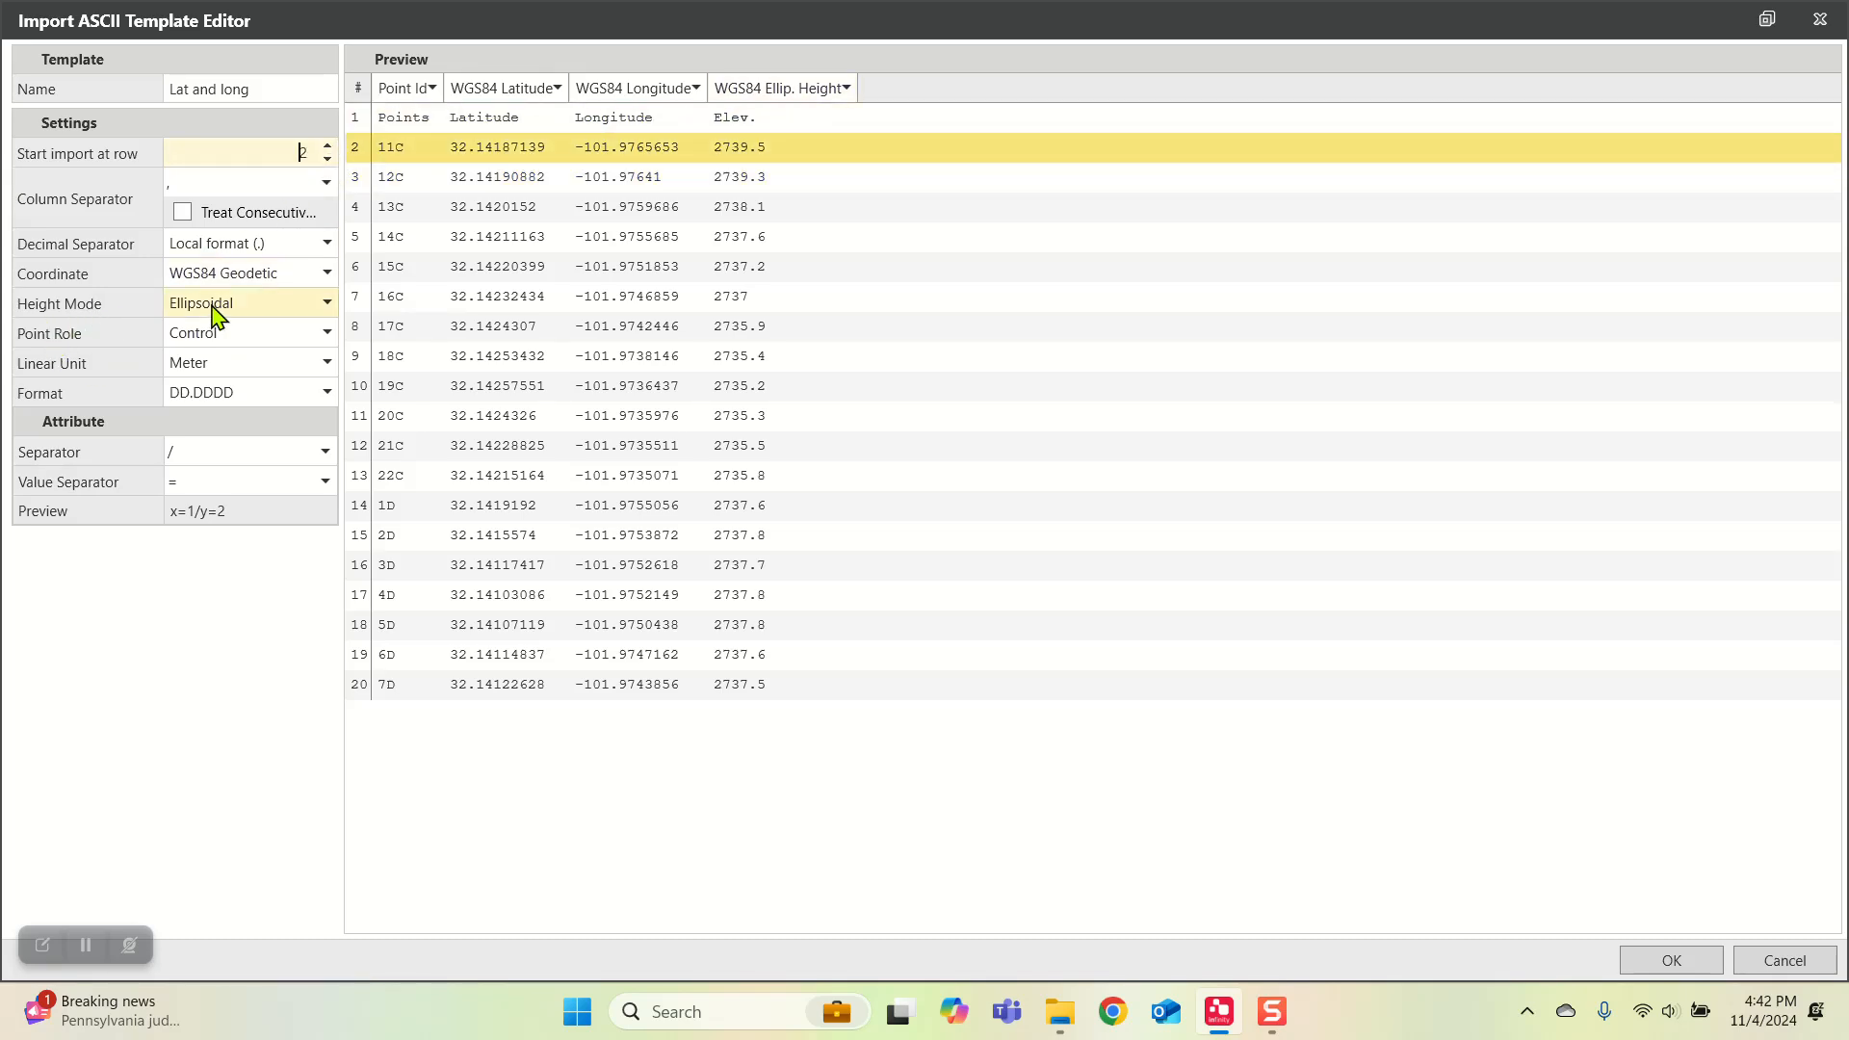
click(315, 274)
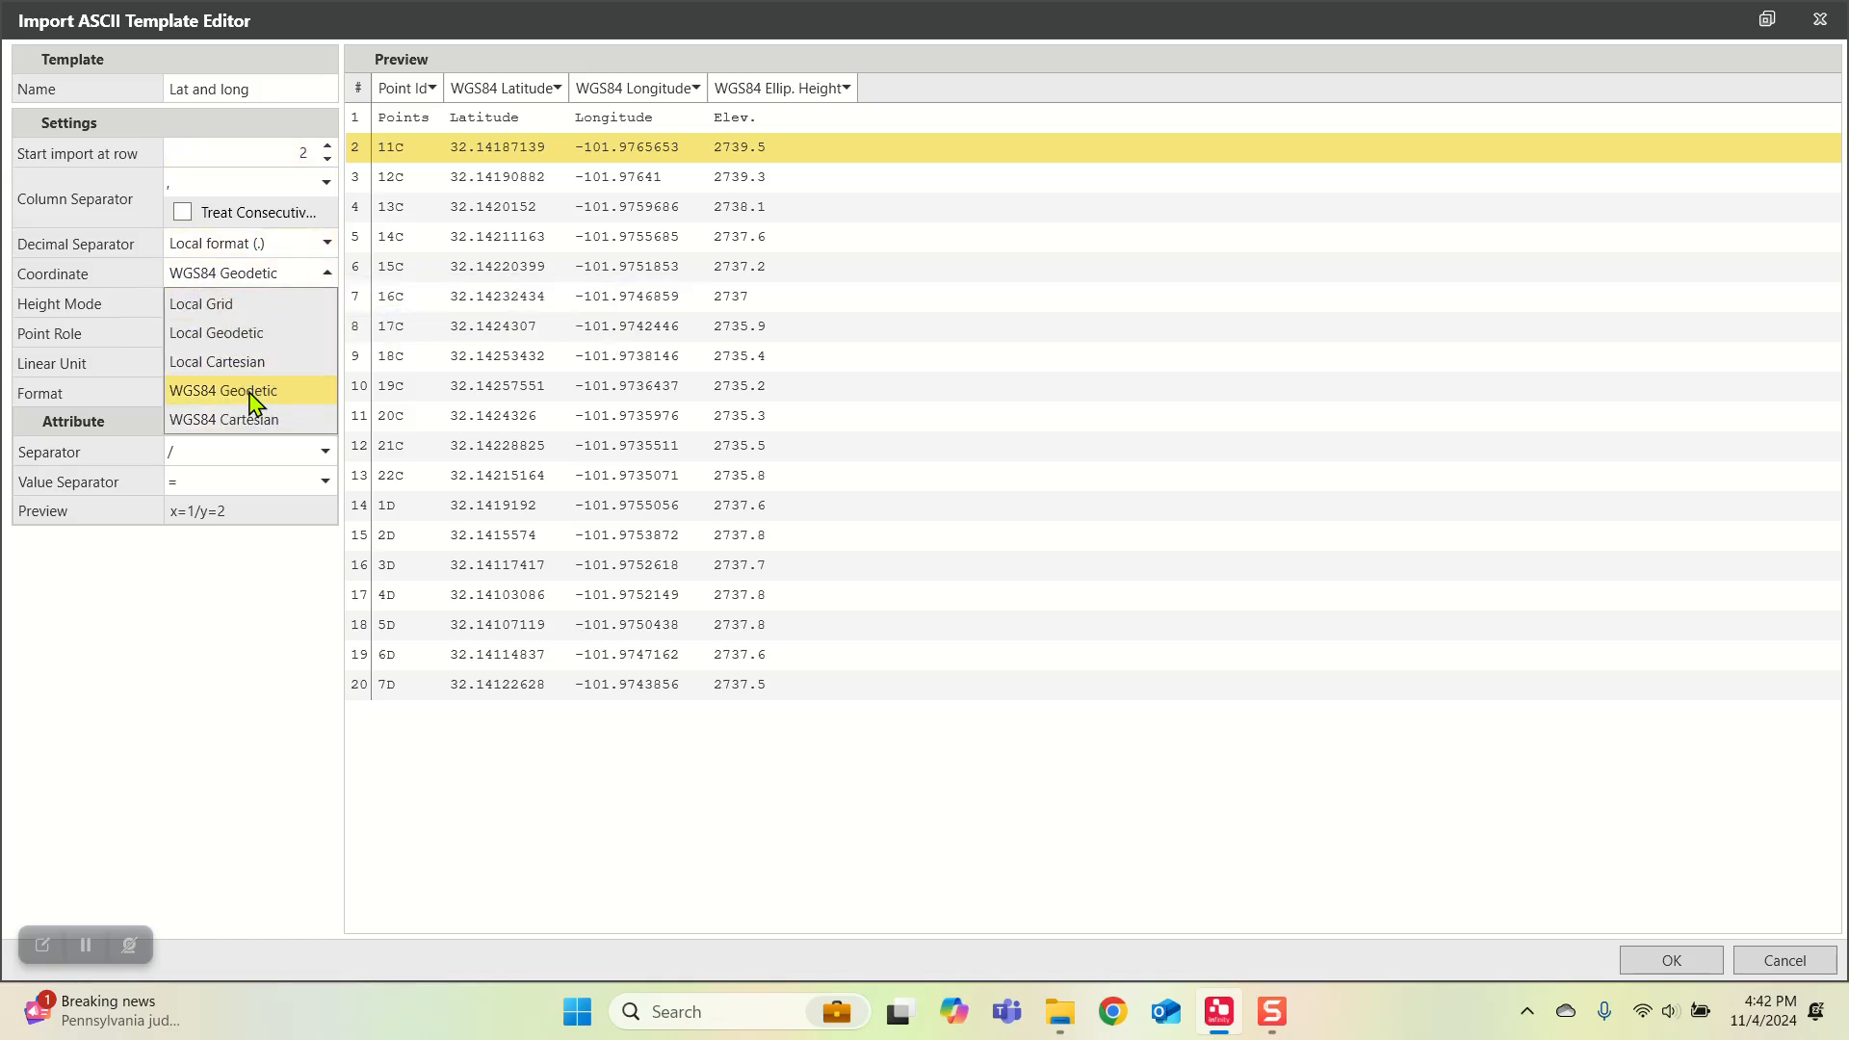
click(252, 393)
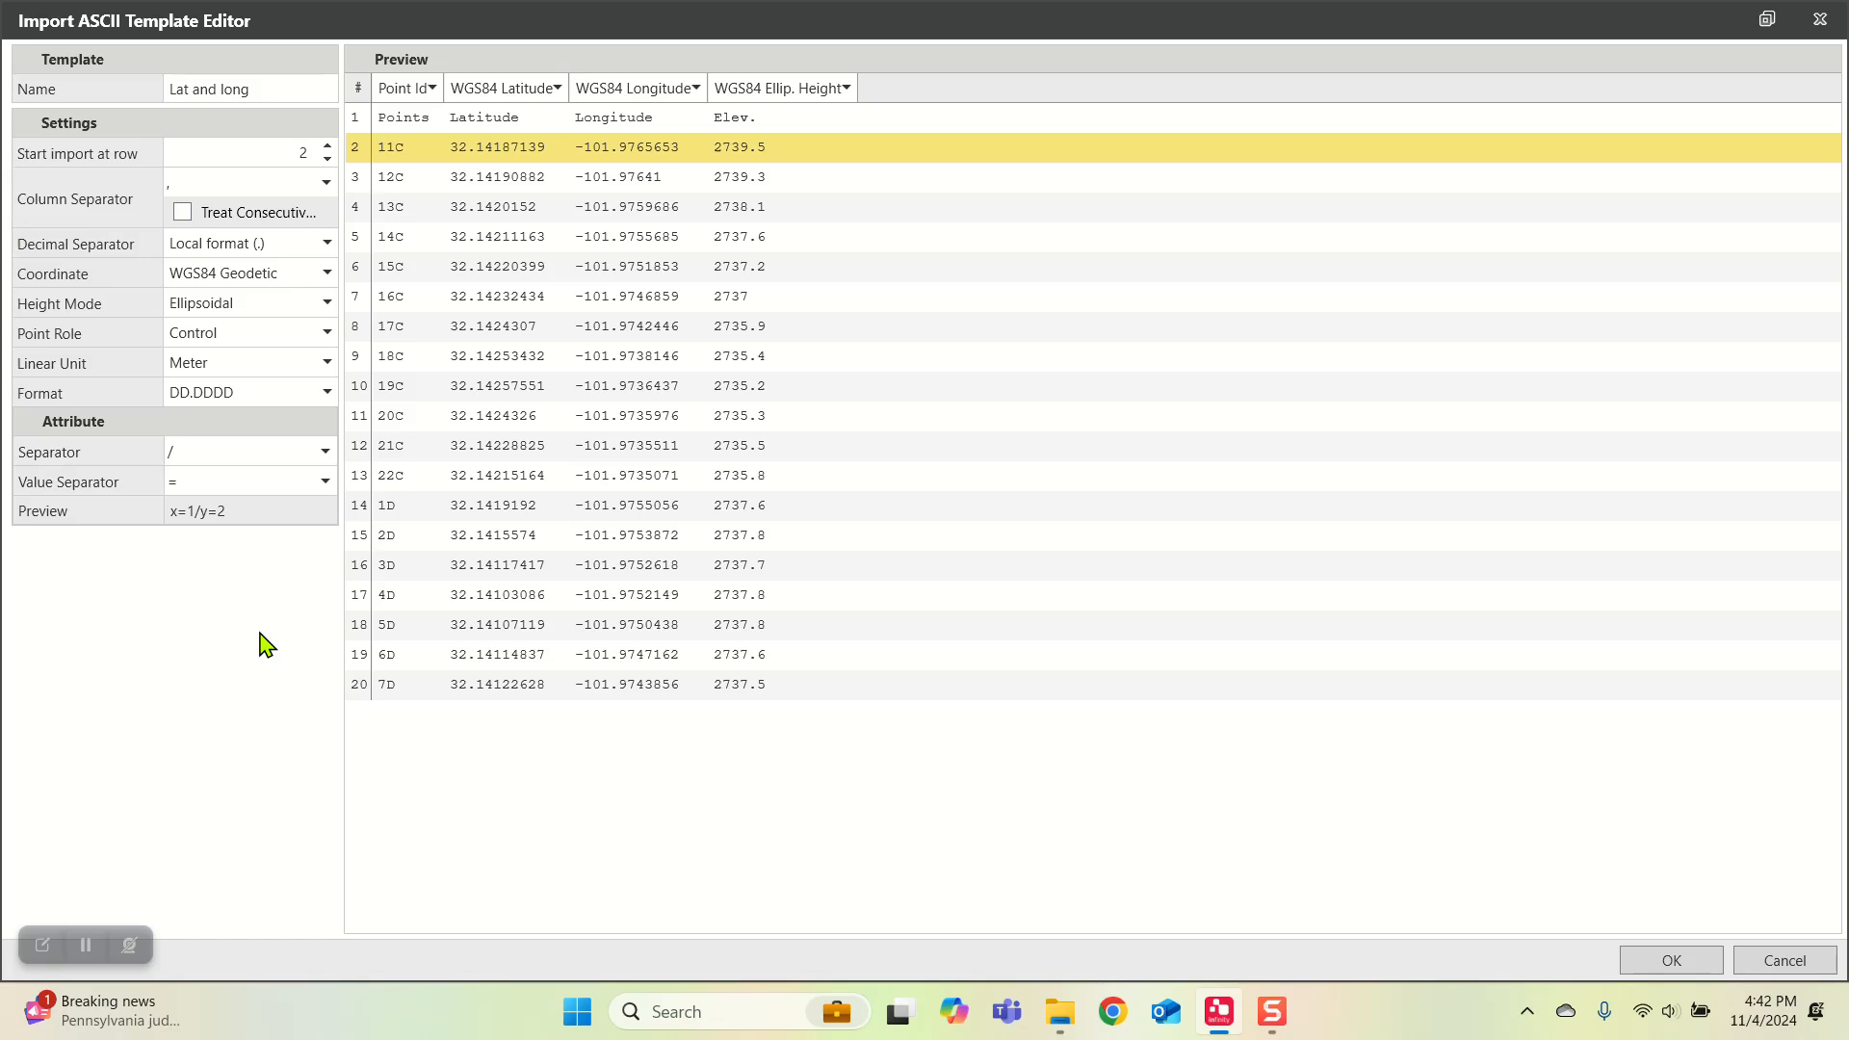
click(1803, 963)
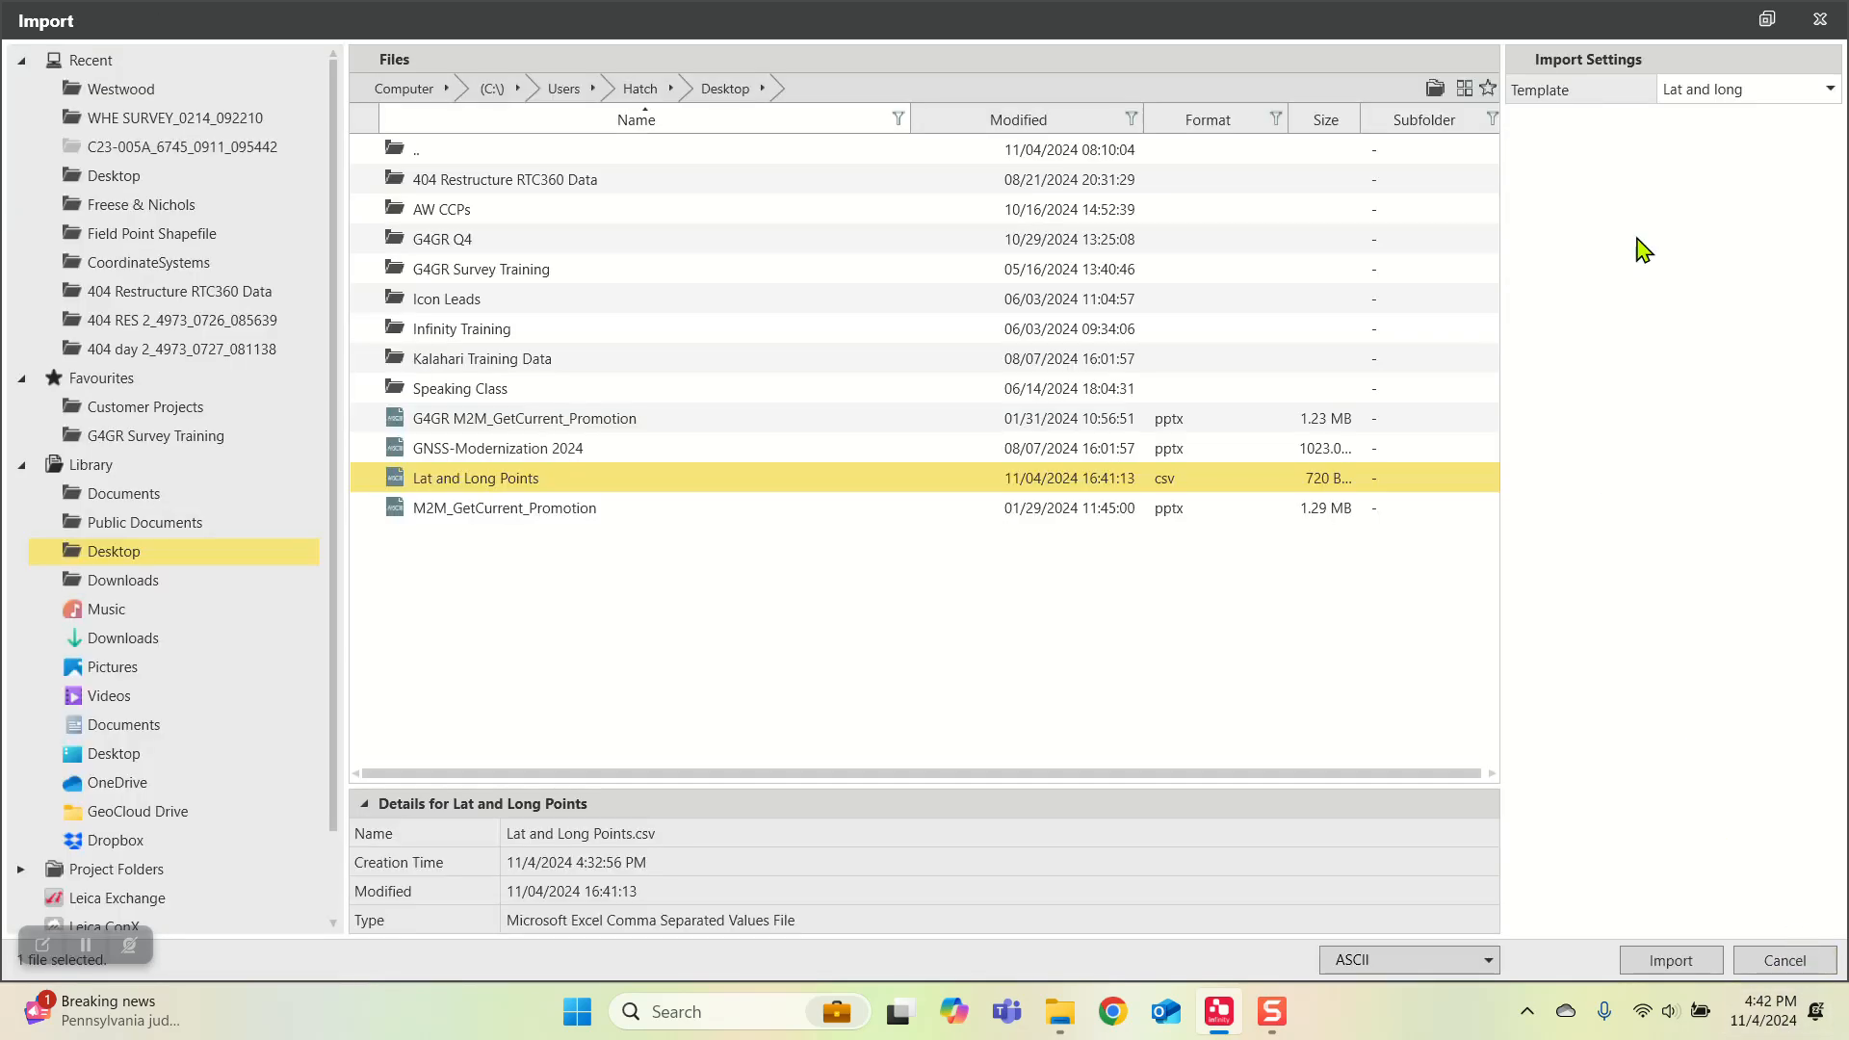
Step: Start a new ASCII import template with a comma as column separator and assign the Points column as Point Id
click(1735, 91)
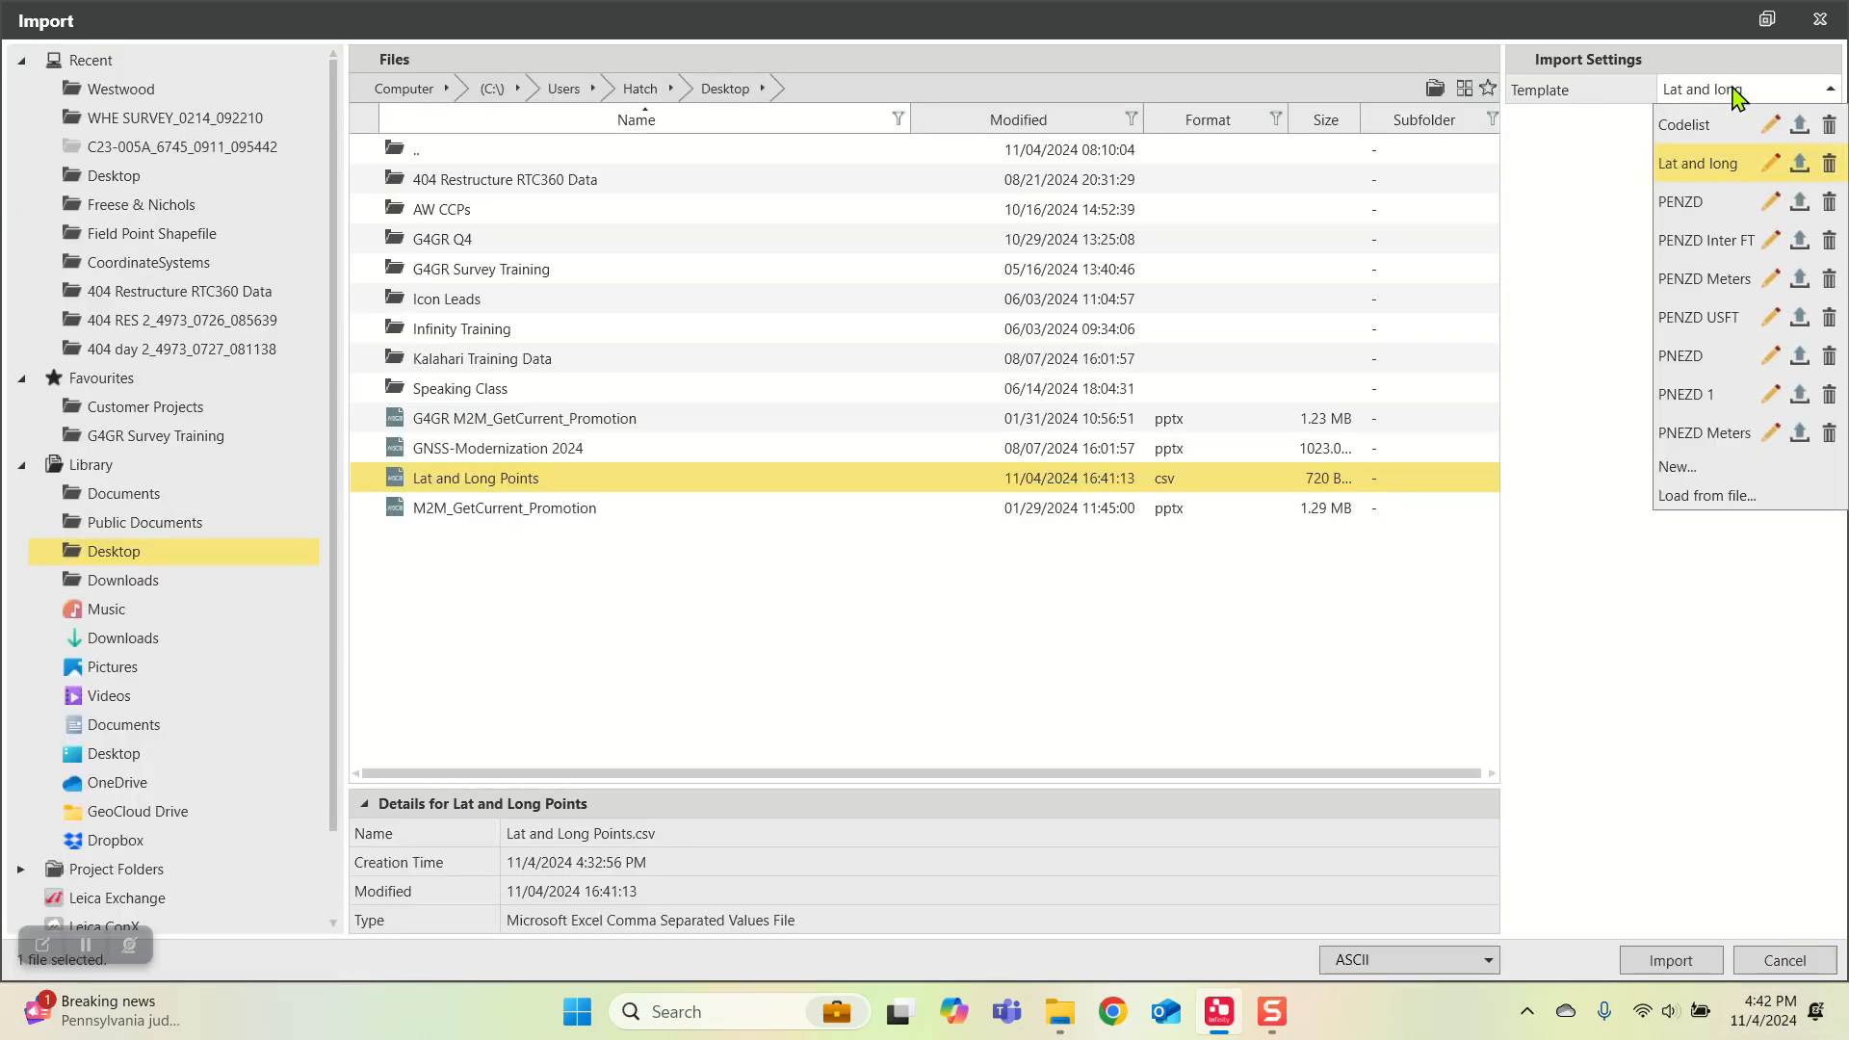
click(1676, 468)
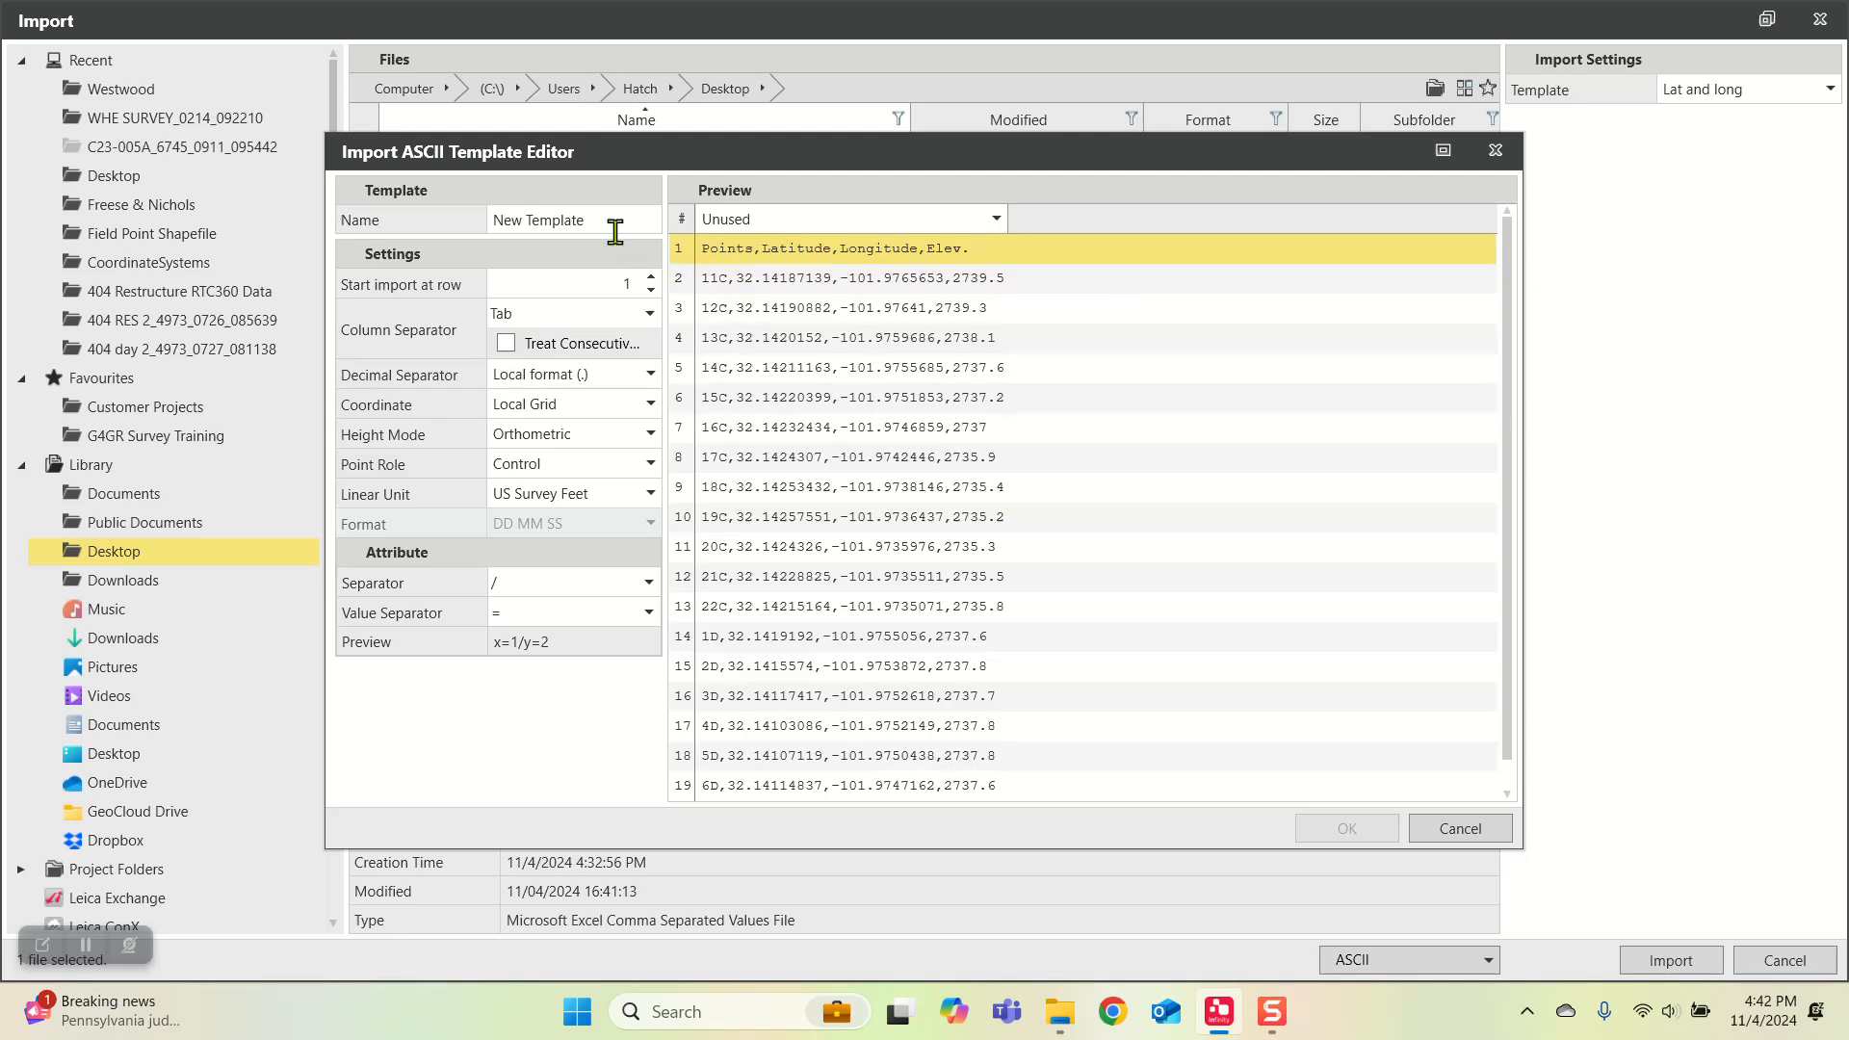
click(1442, 150)
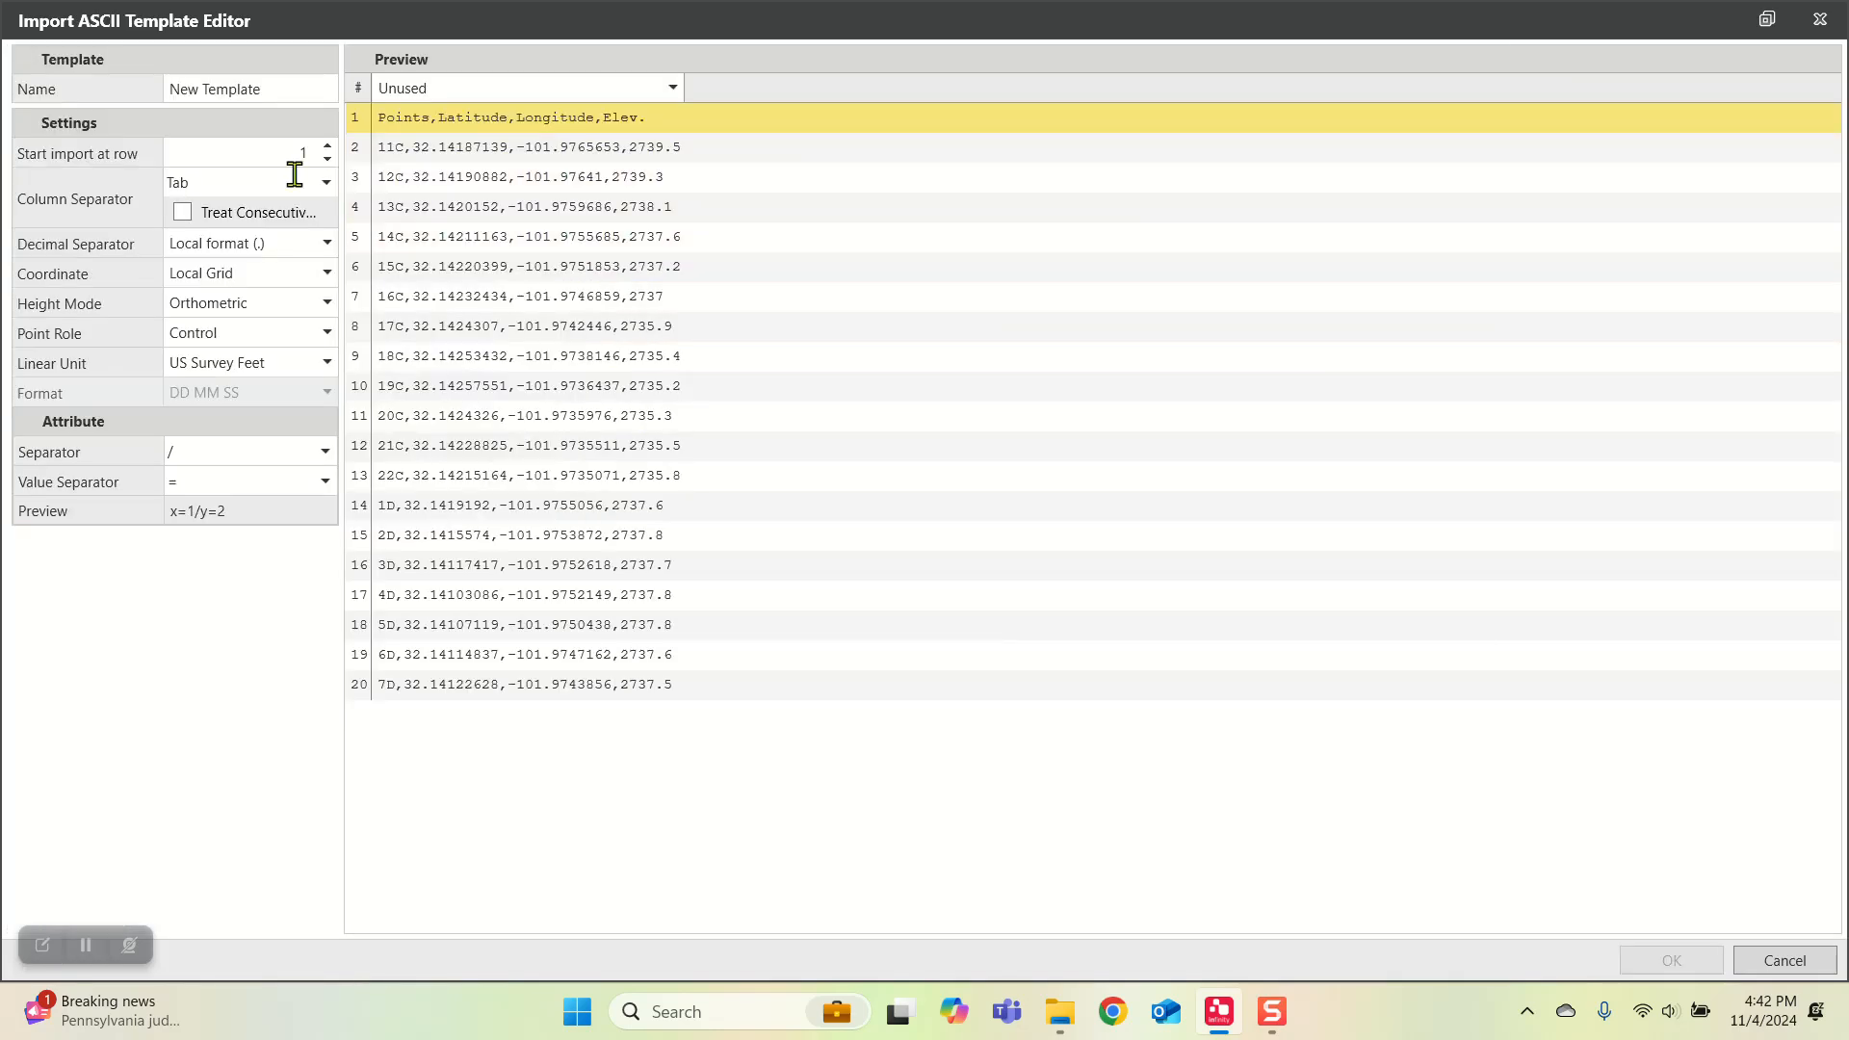
click(327, 183)
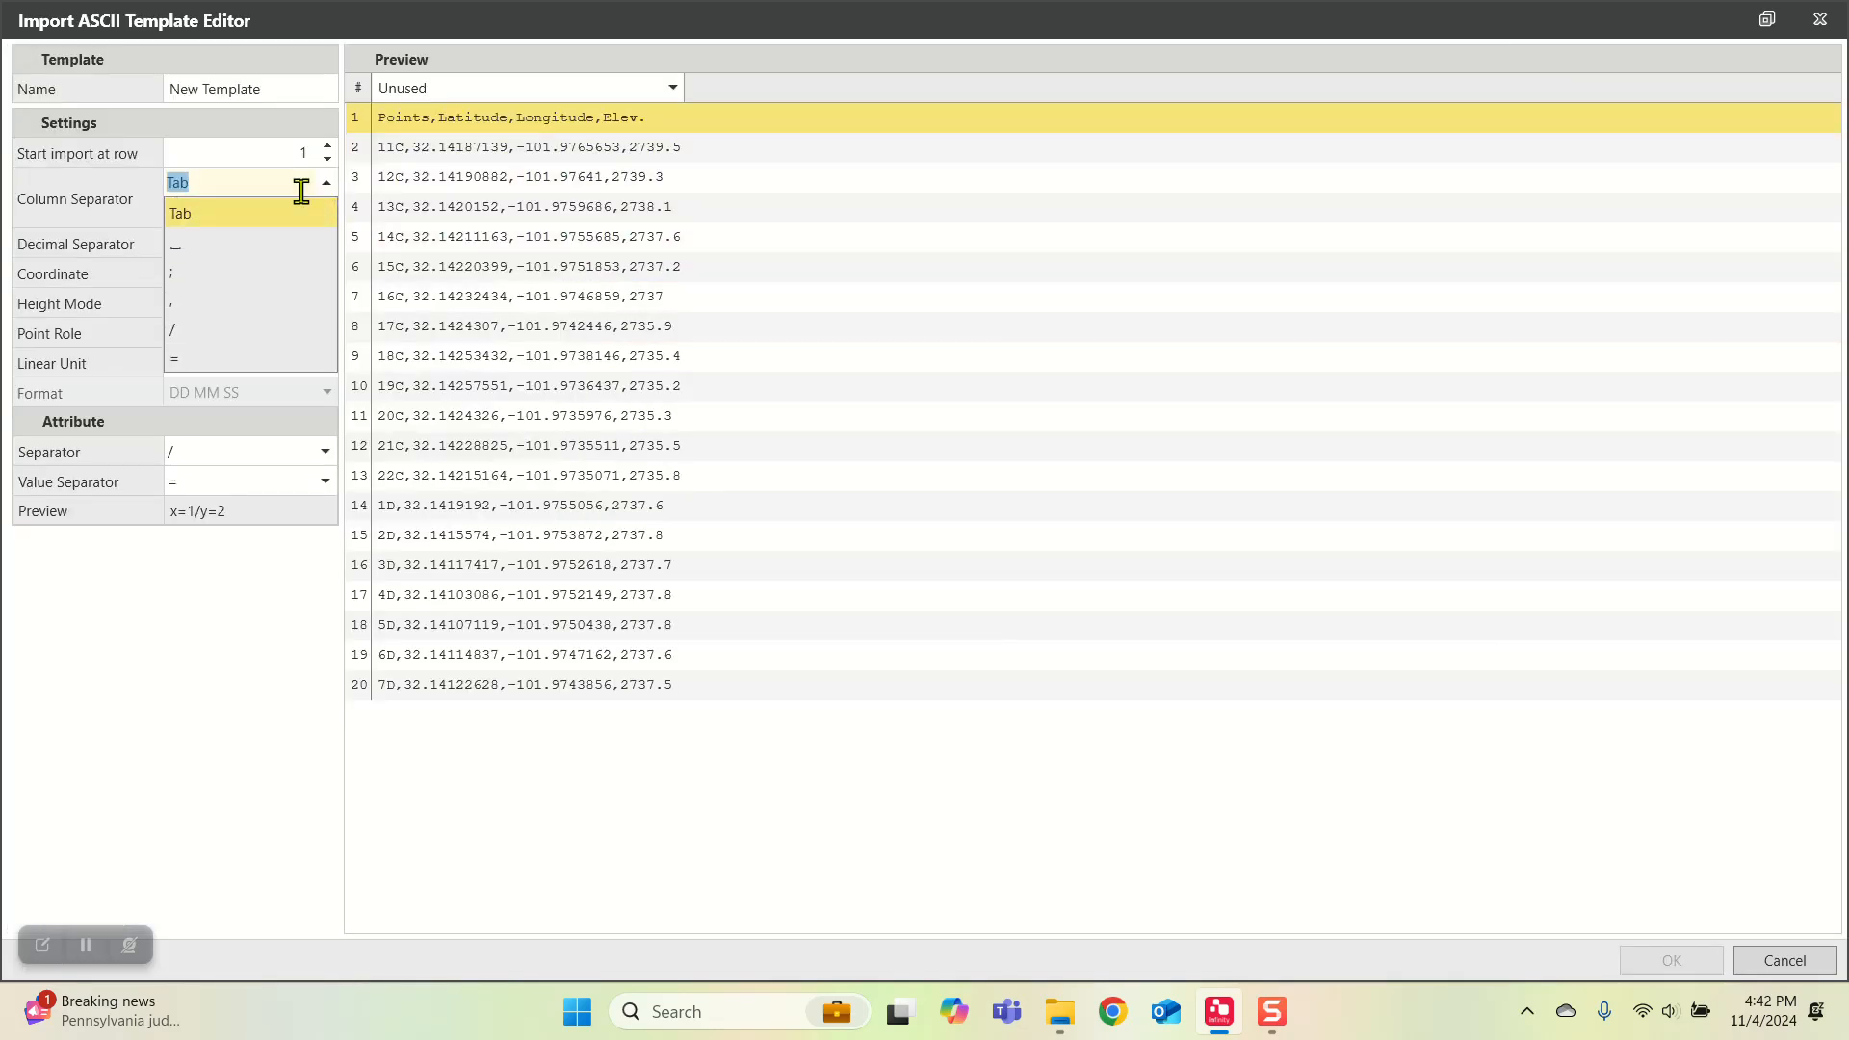
click(193, 308)
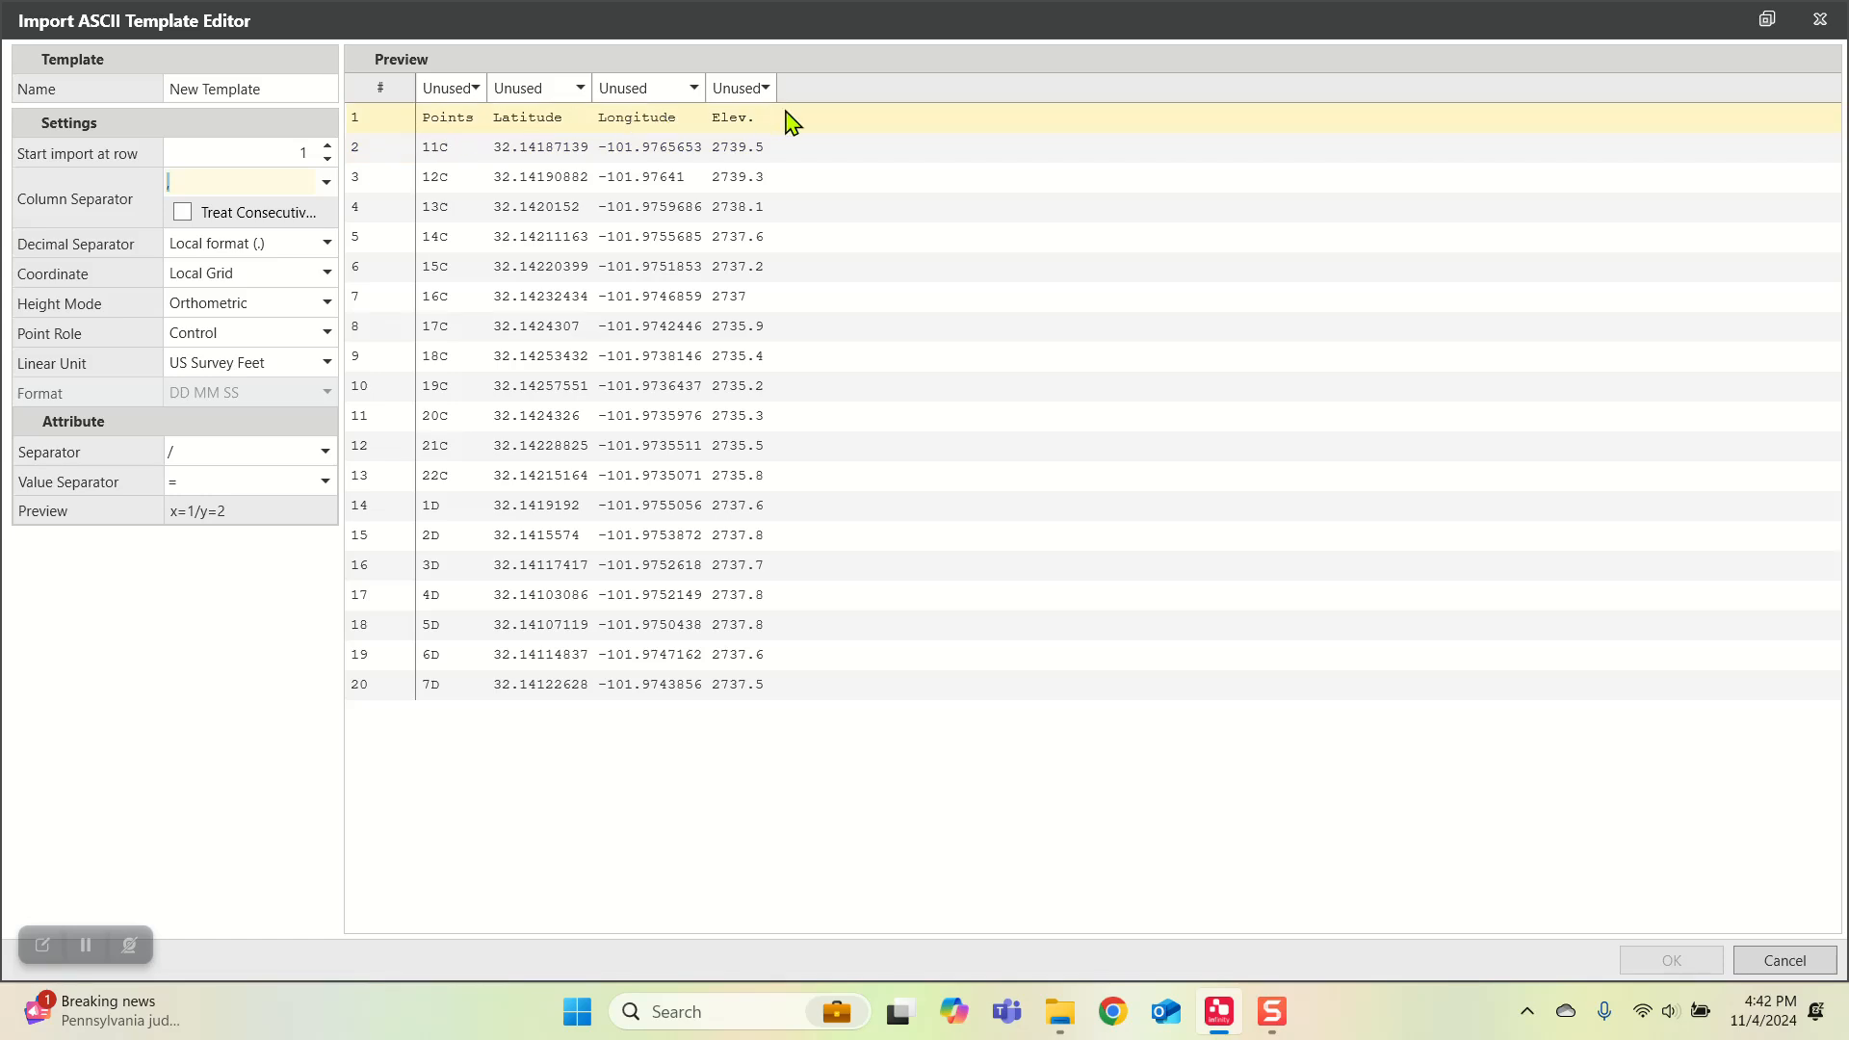
click(463, 90)
click(447, 150)
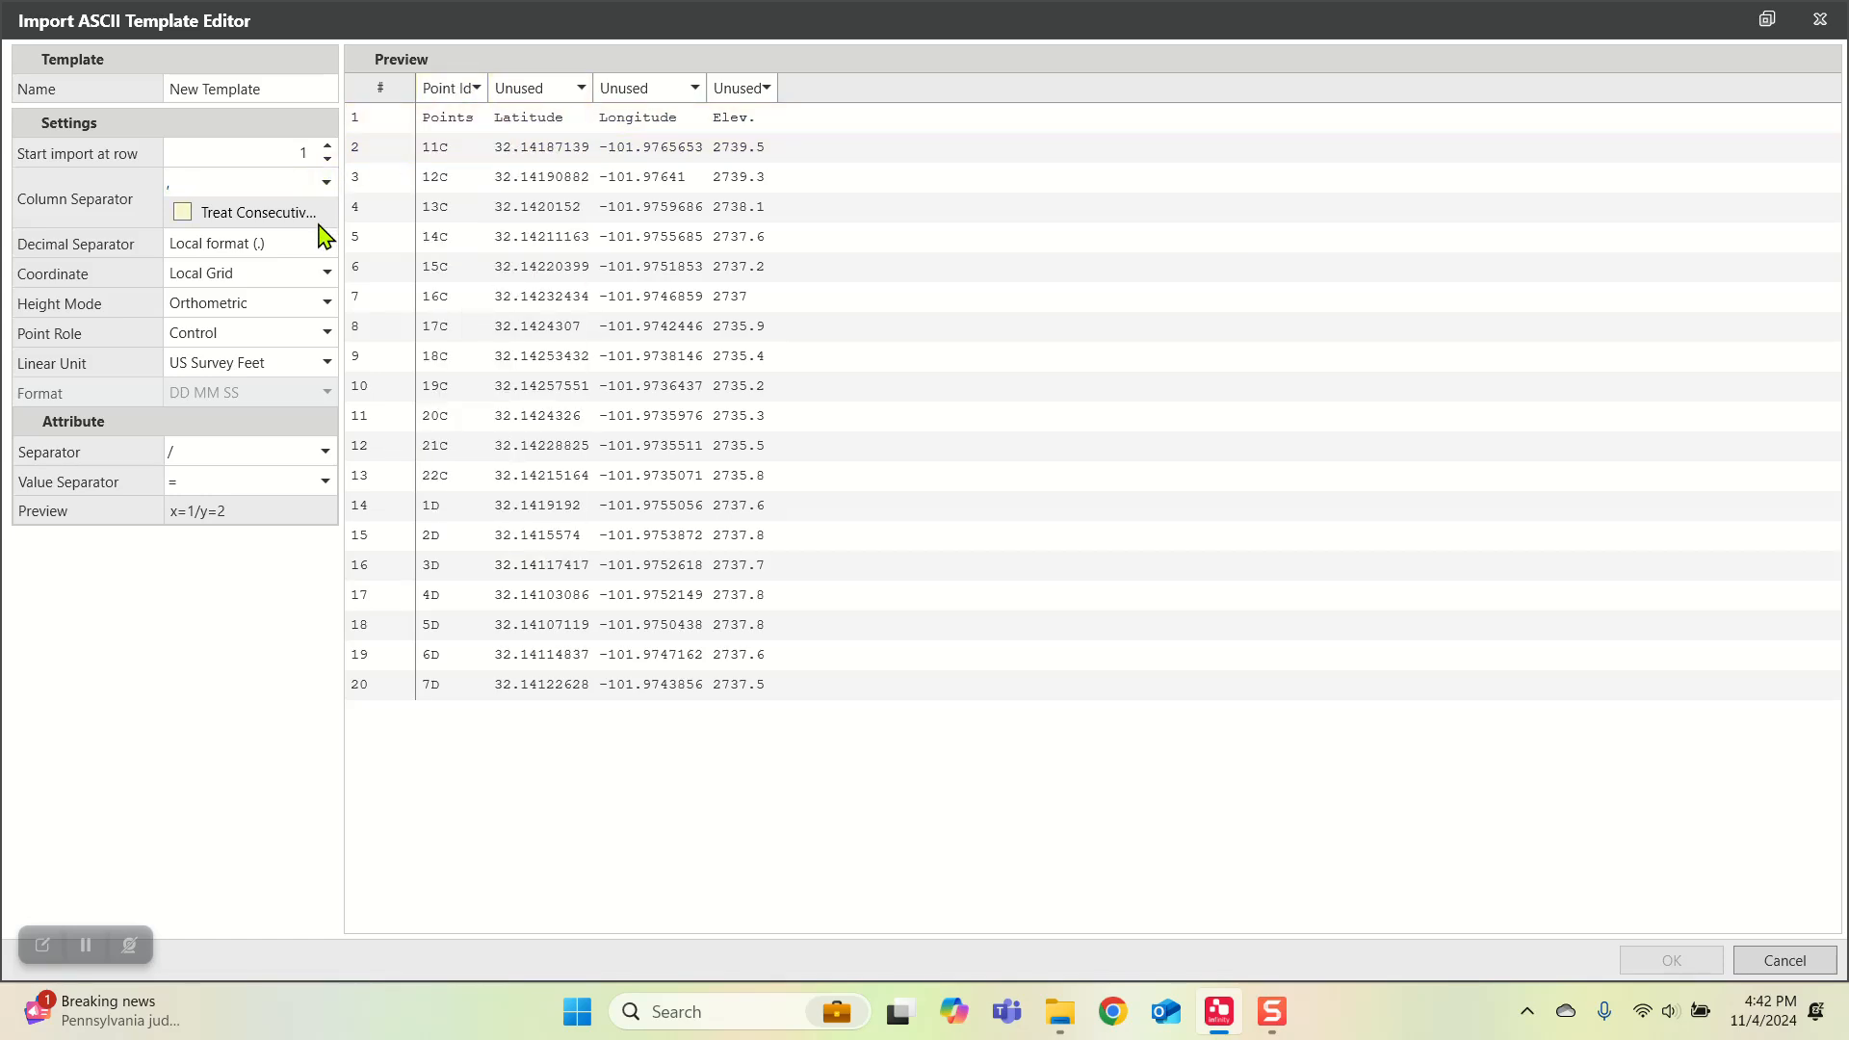
Step: Set the template's height mode to Ellipsoidal and its coordinate type to WGS84 Geodetic
click(256, 302)
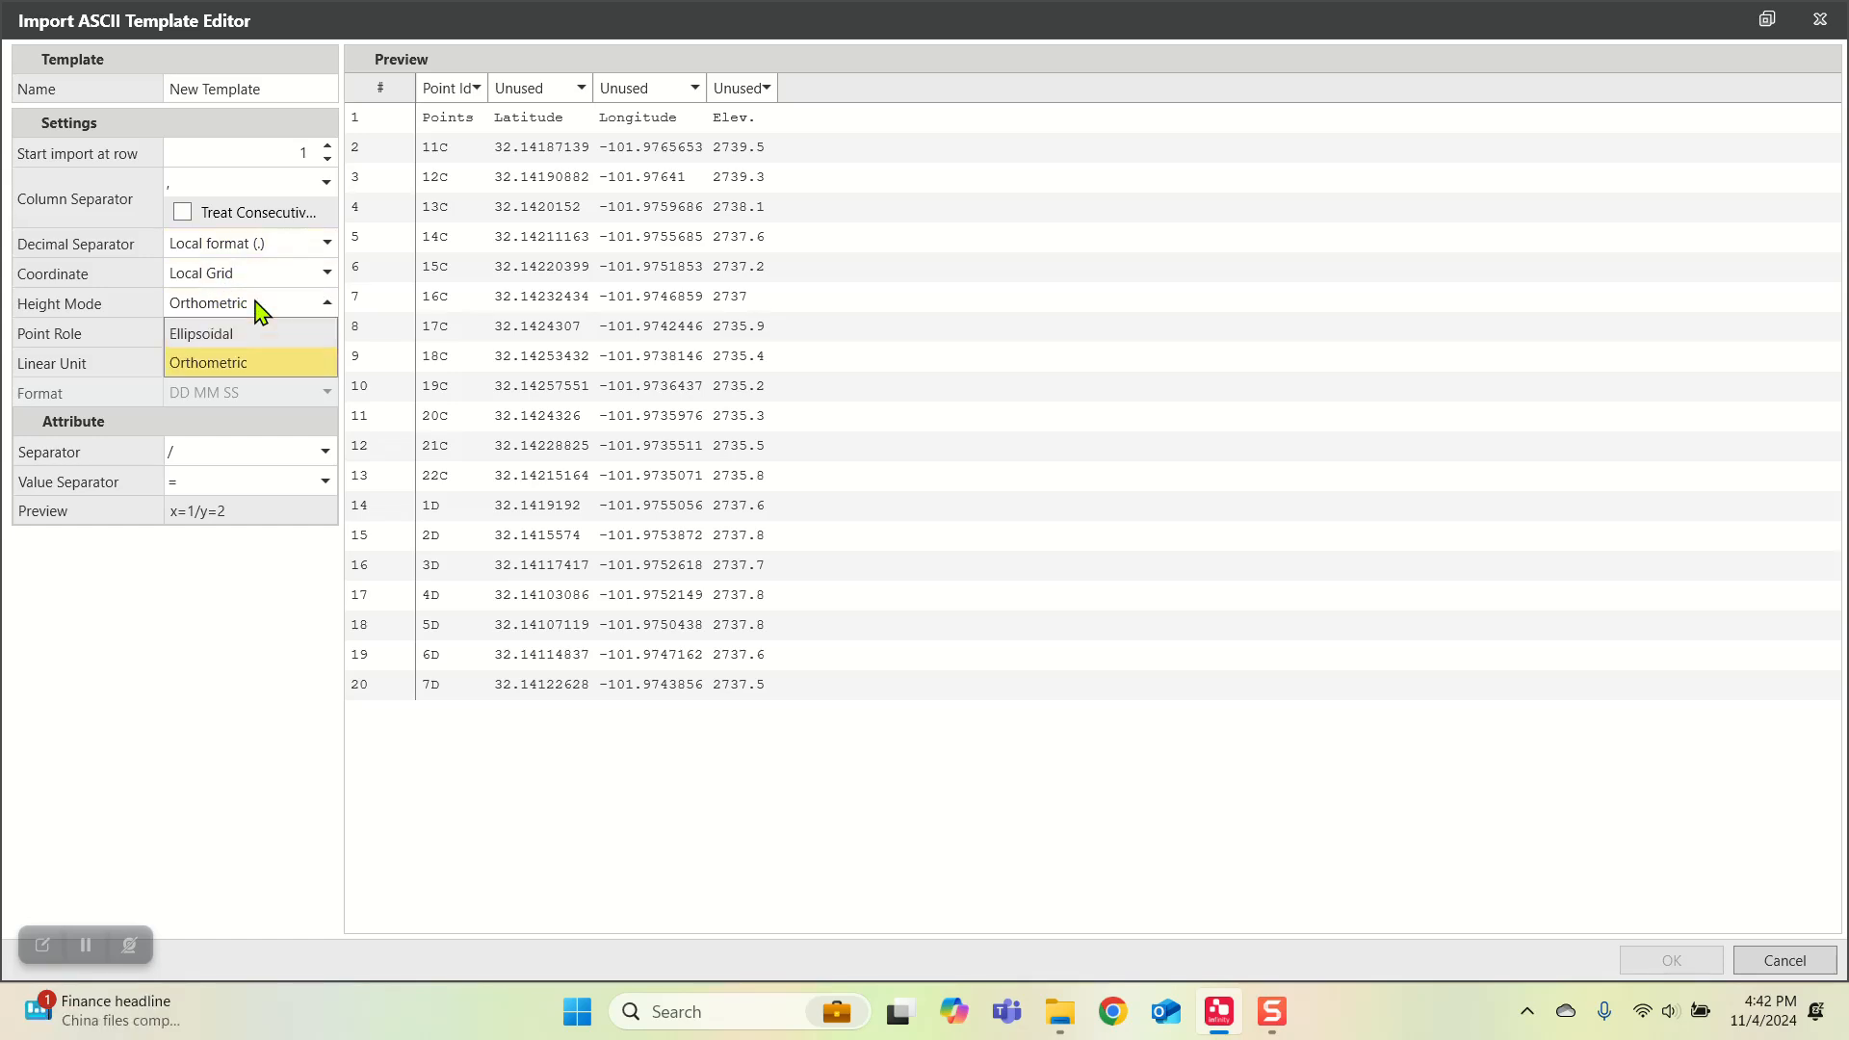
click(231, 337)
click(235, 276)
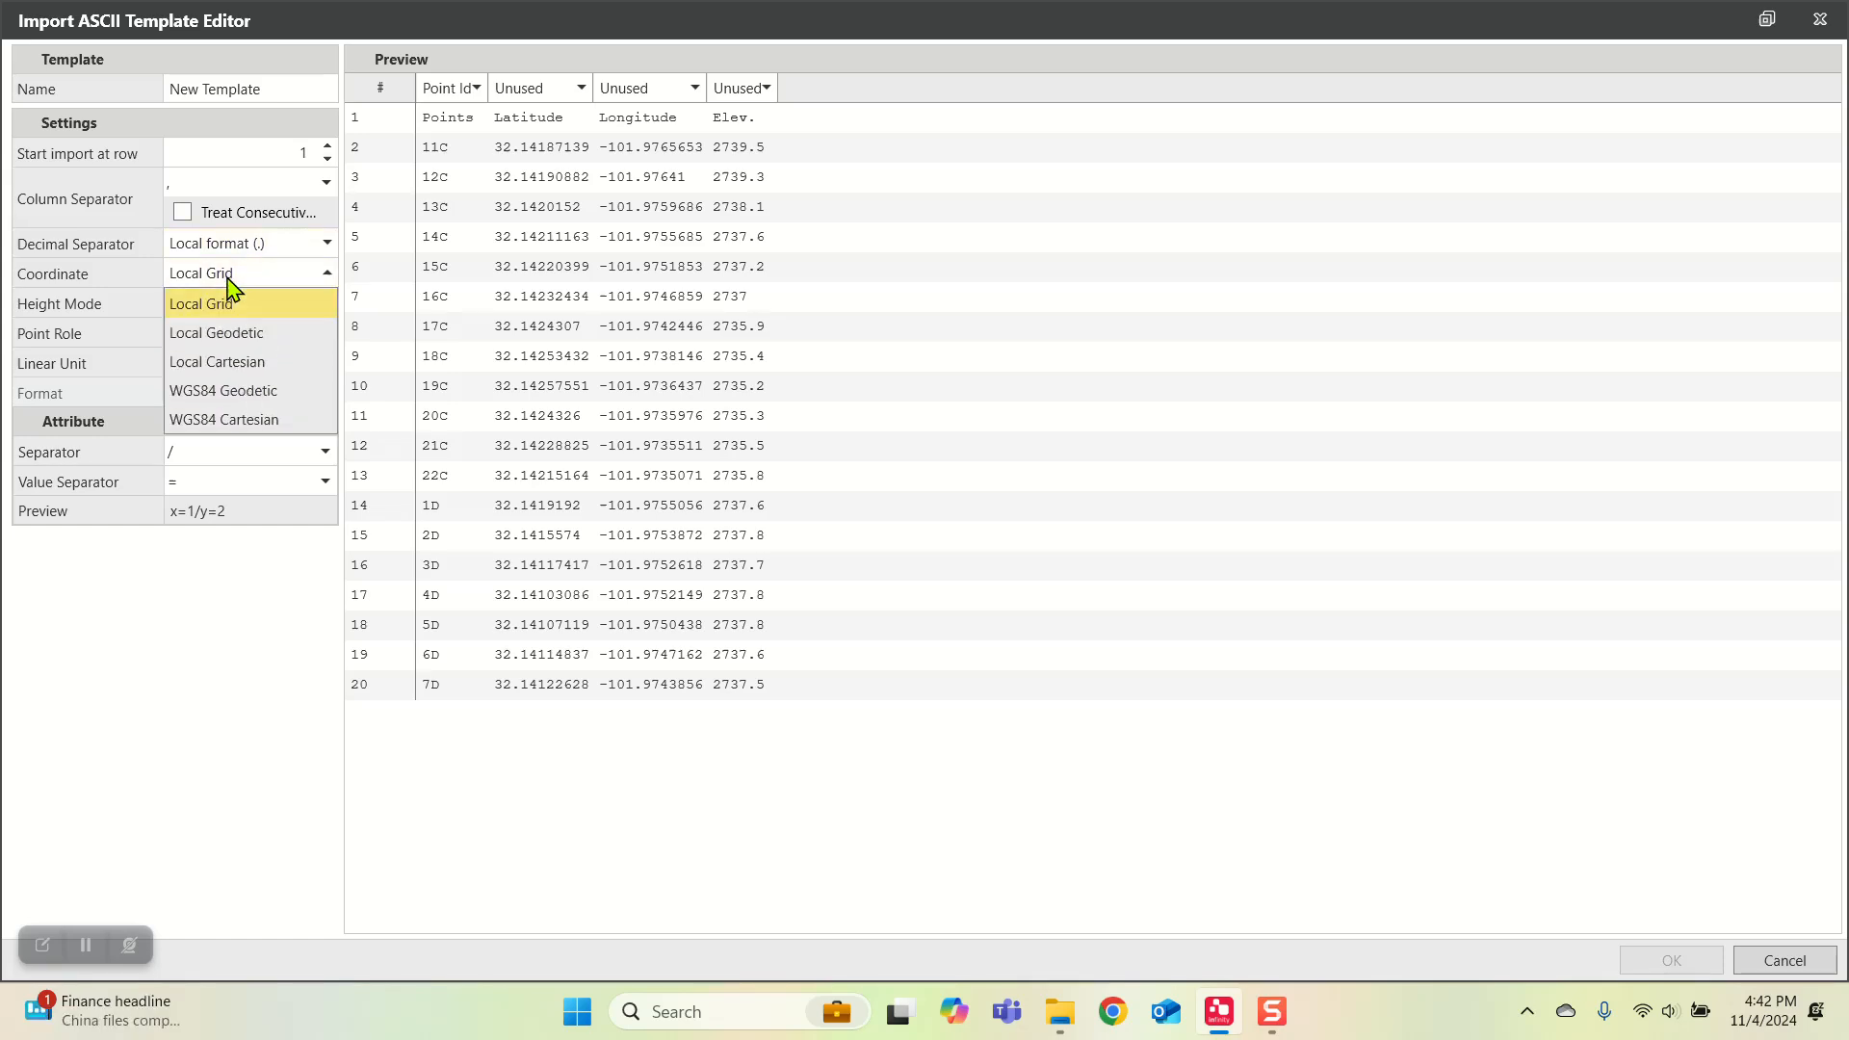
click(246, 392)
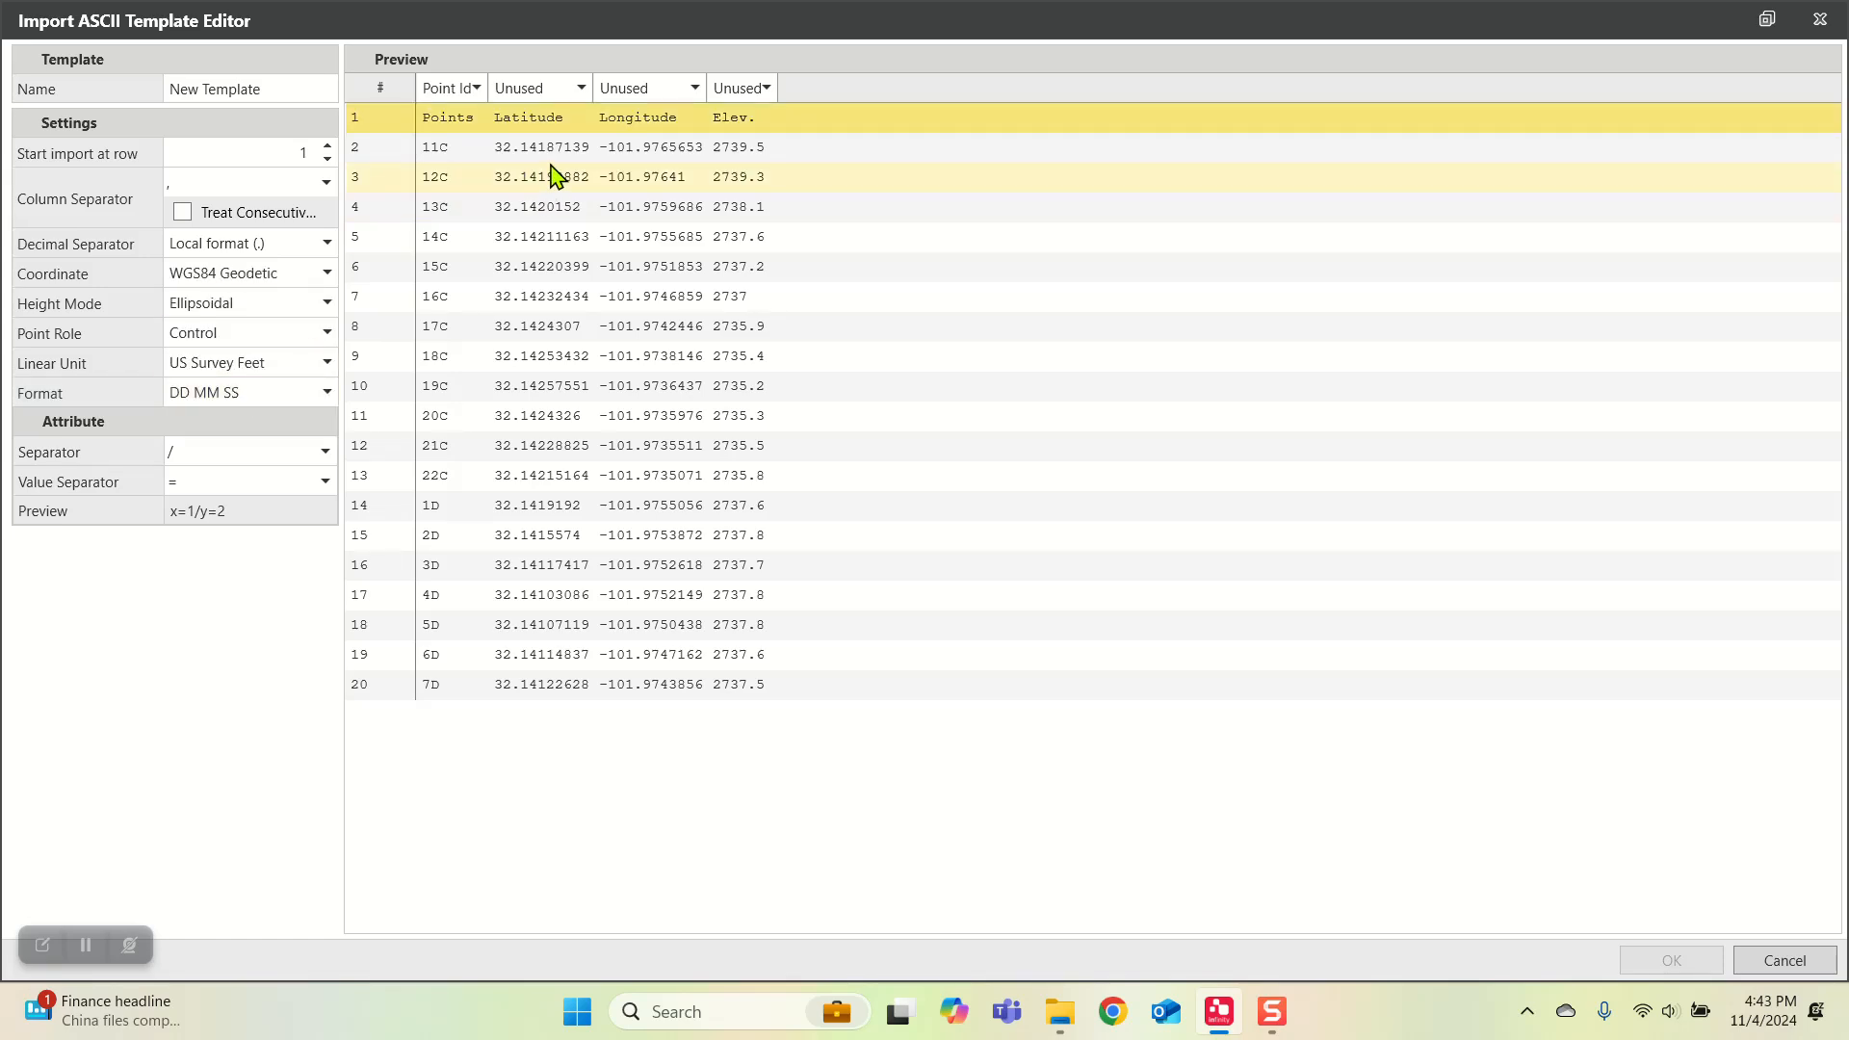
Step: Assign the Latitude, Longitude and Elev. columns as WGS84 Latitude, WGS84 Longitude and WGS84 Ellip. Height
click(568, 89)
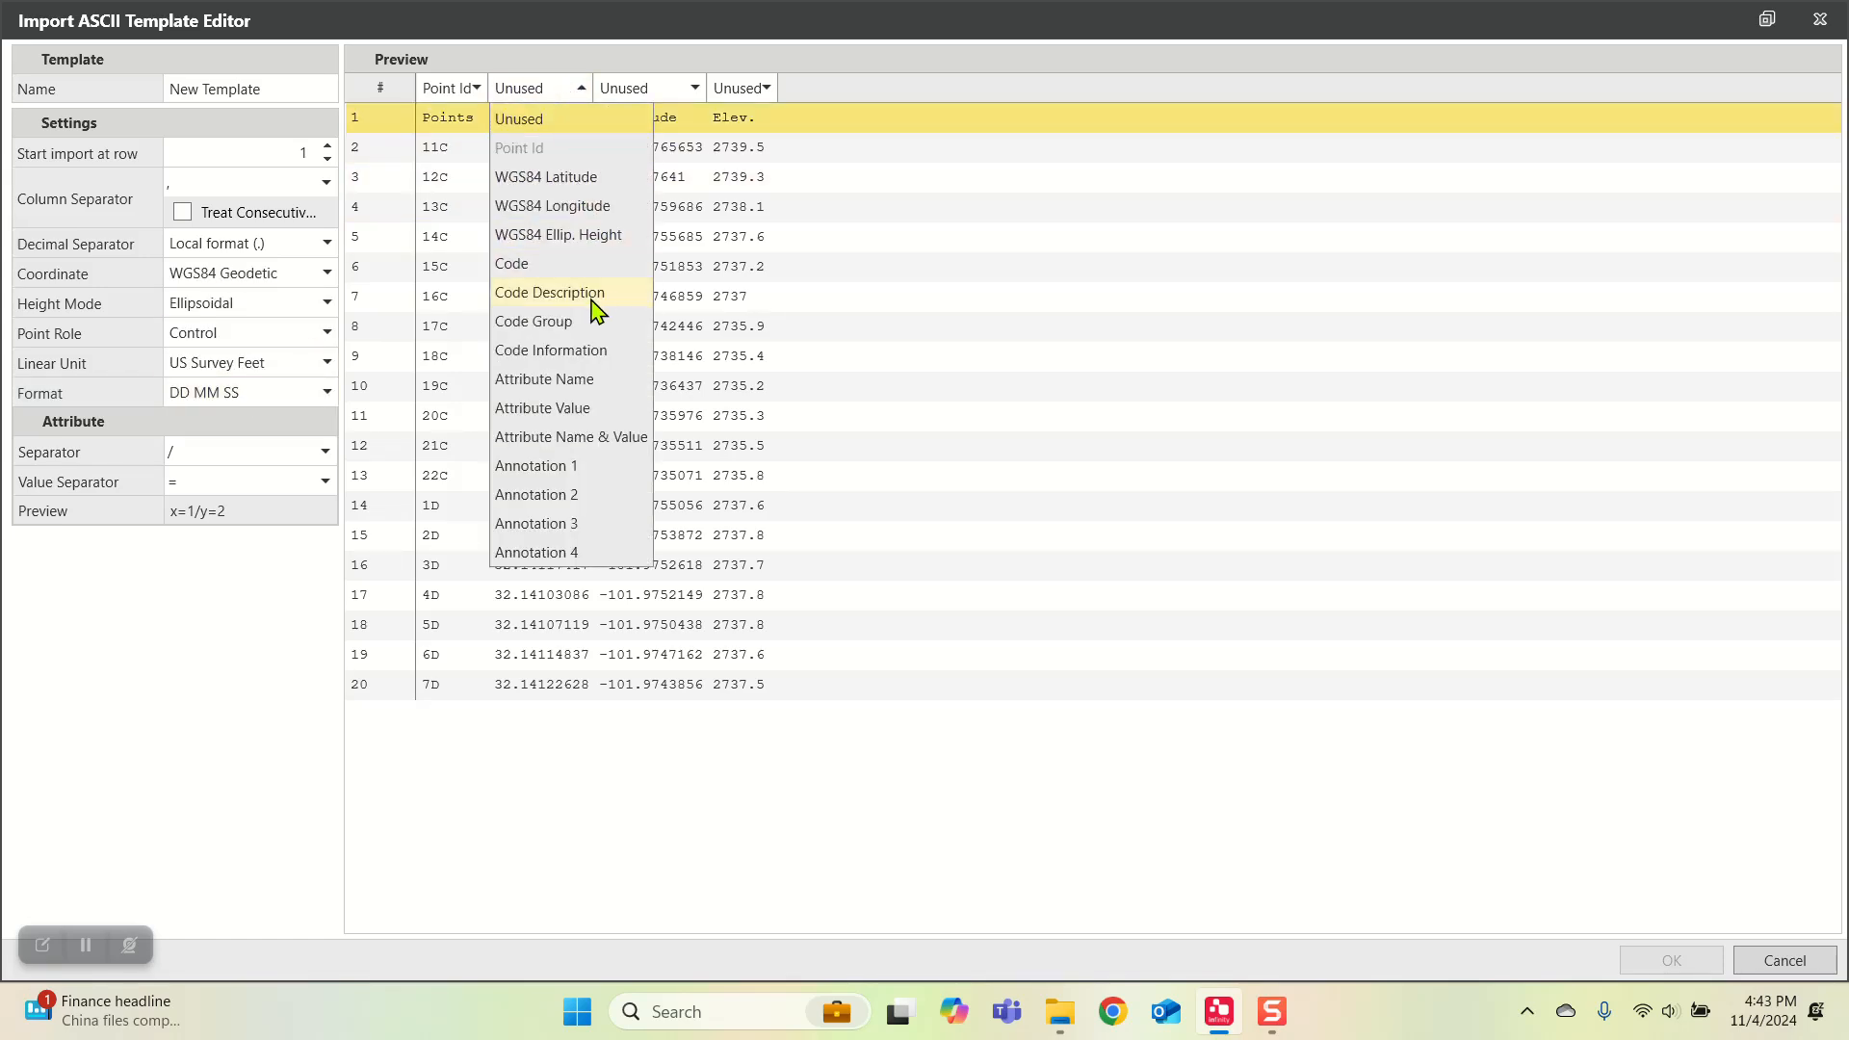
click(567, 179)
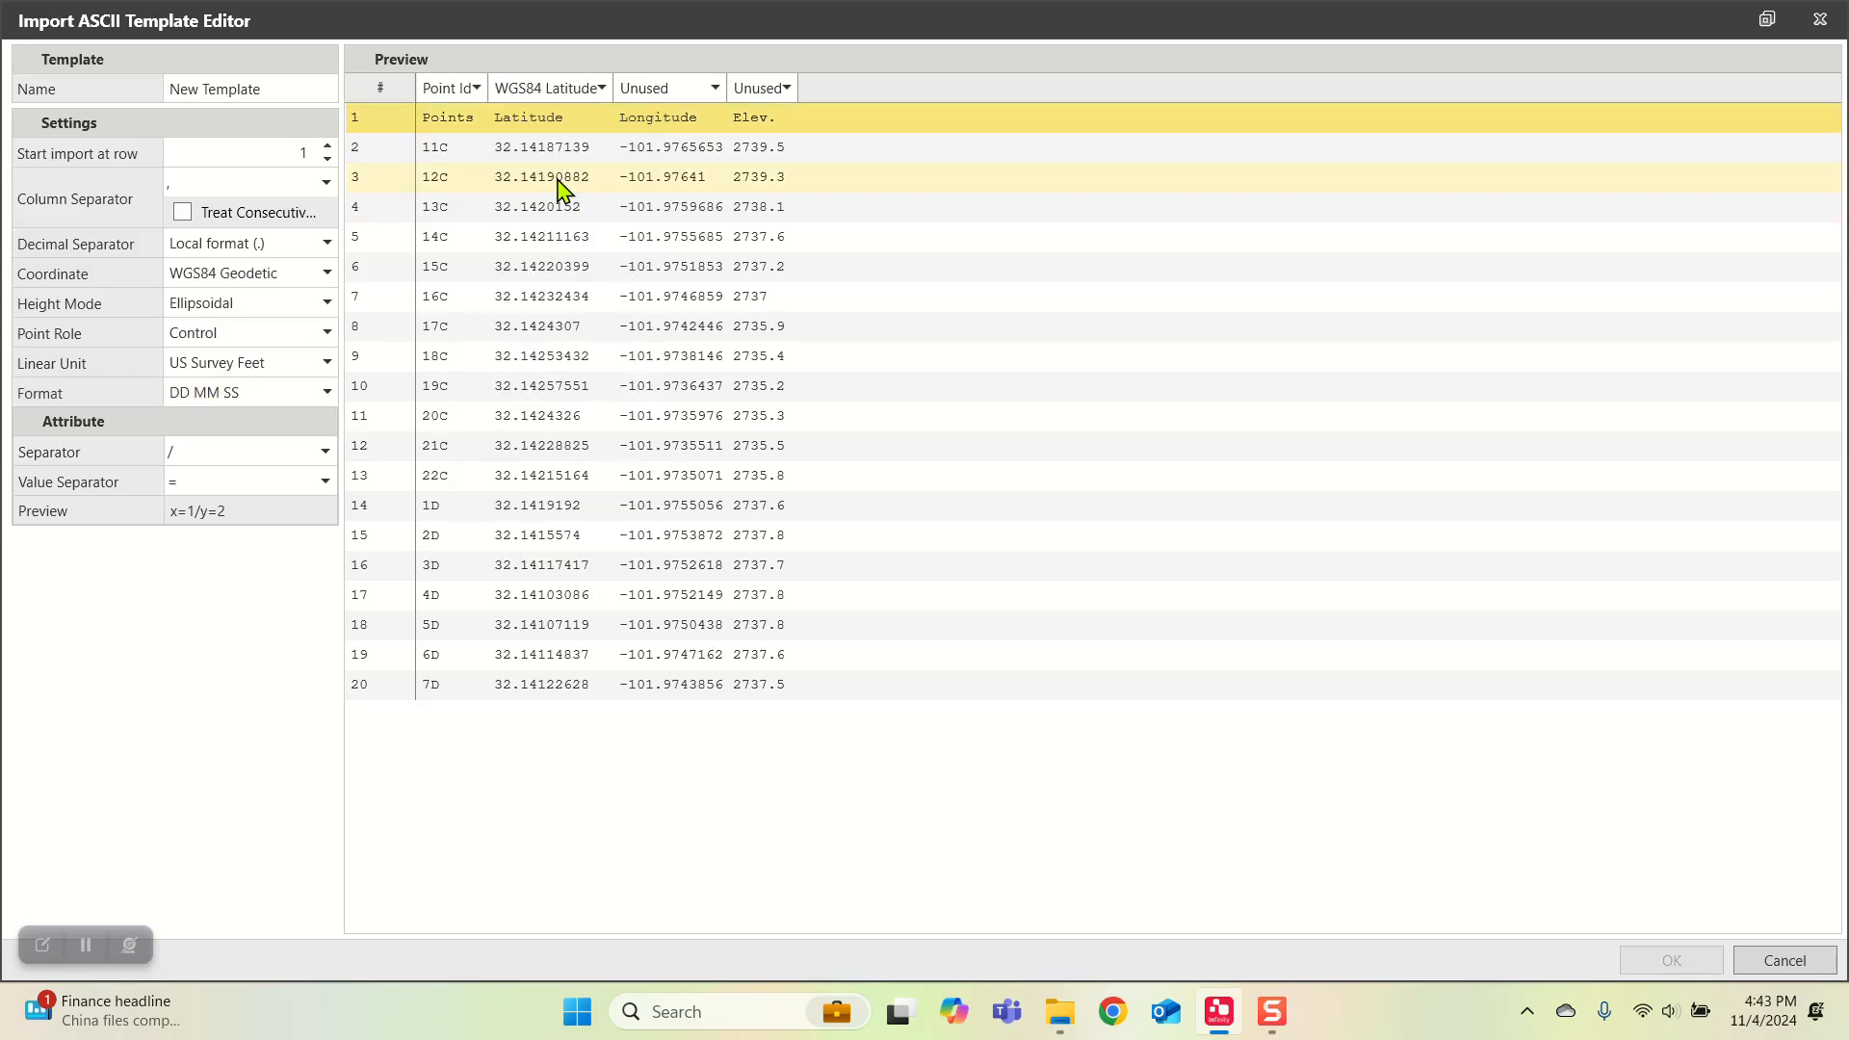
click(652, 88)
click(686, 207)
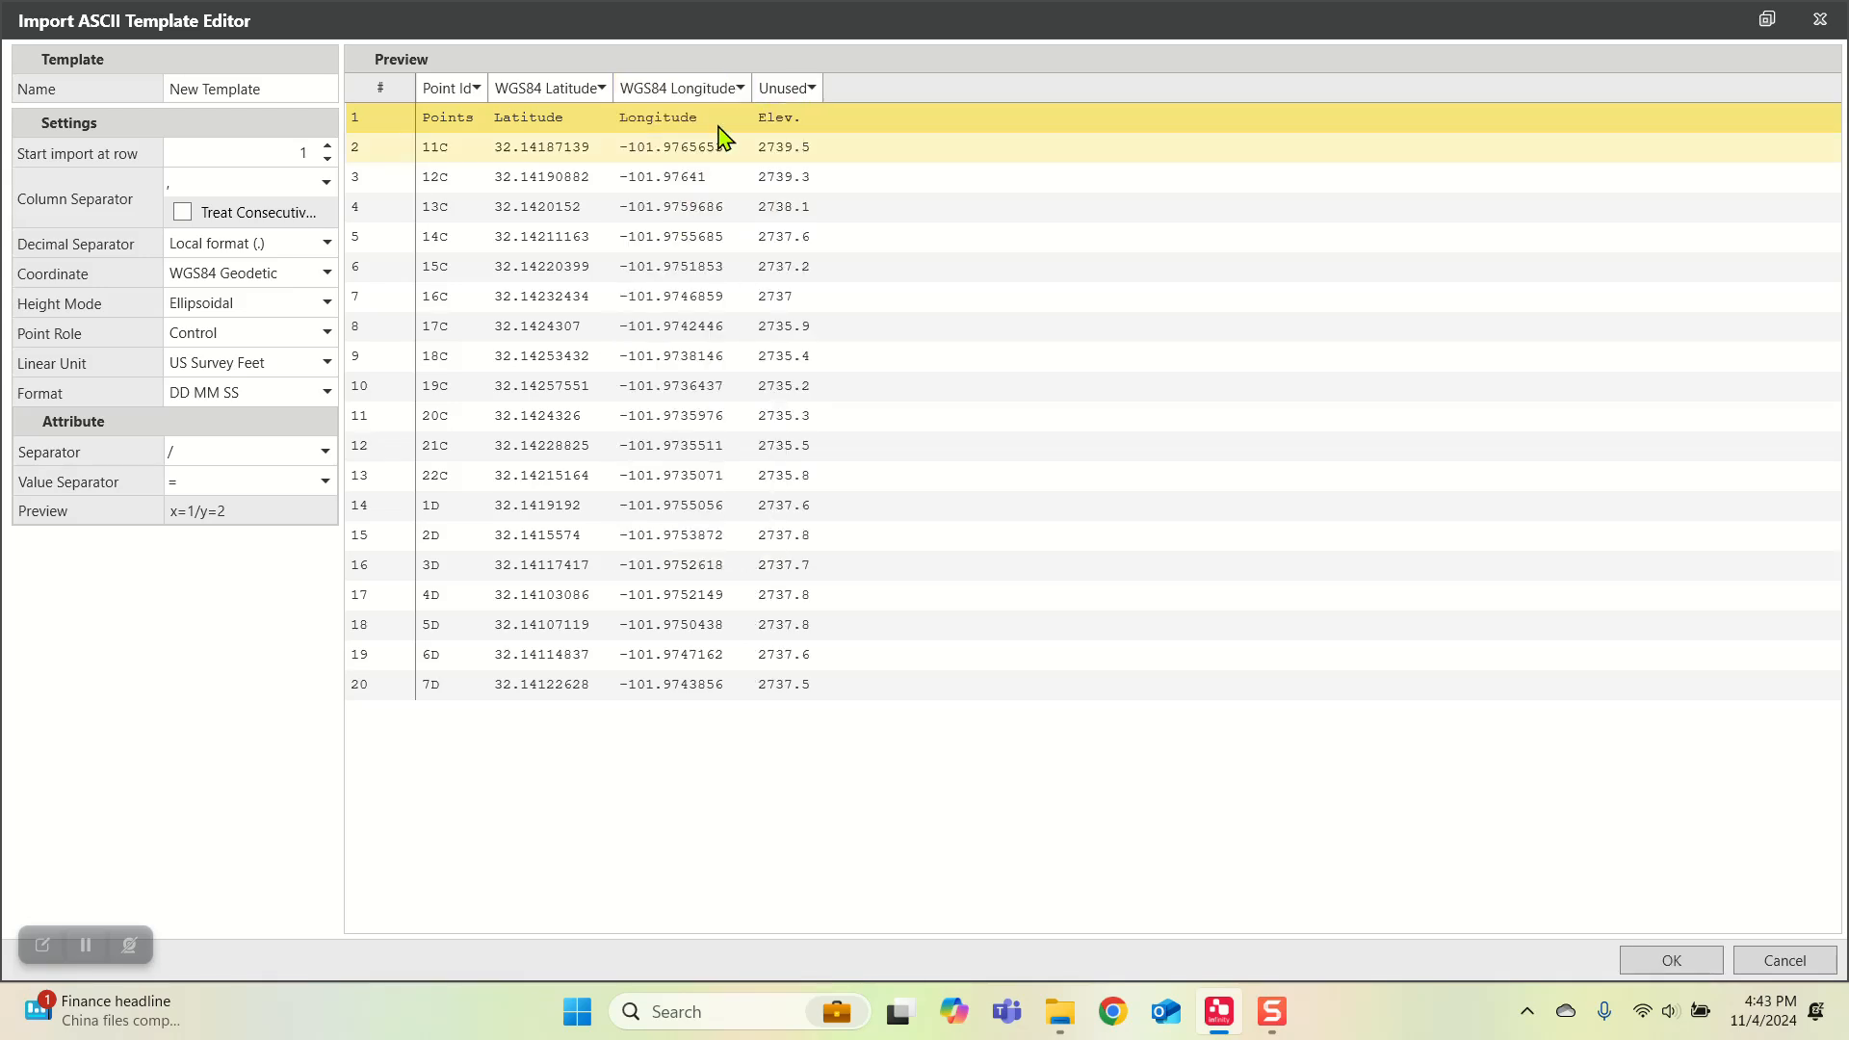
click(783, 90)
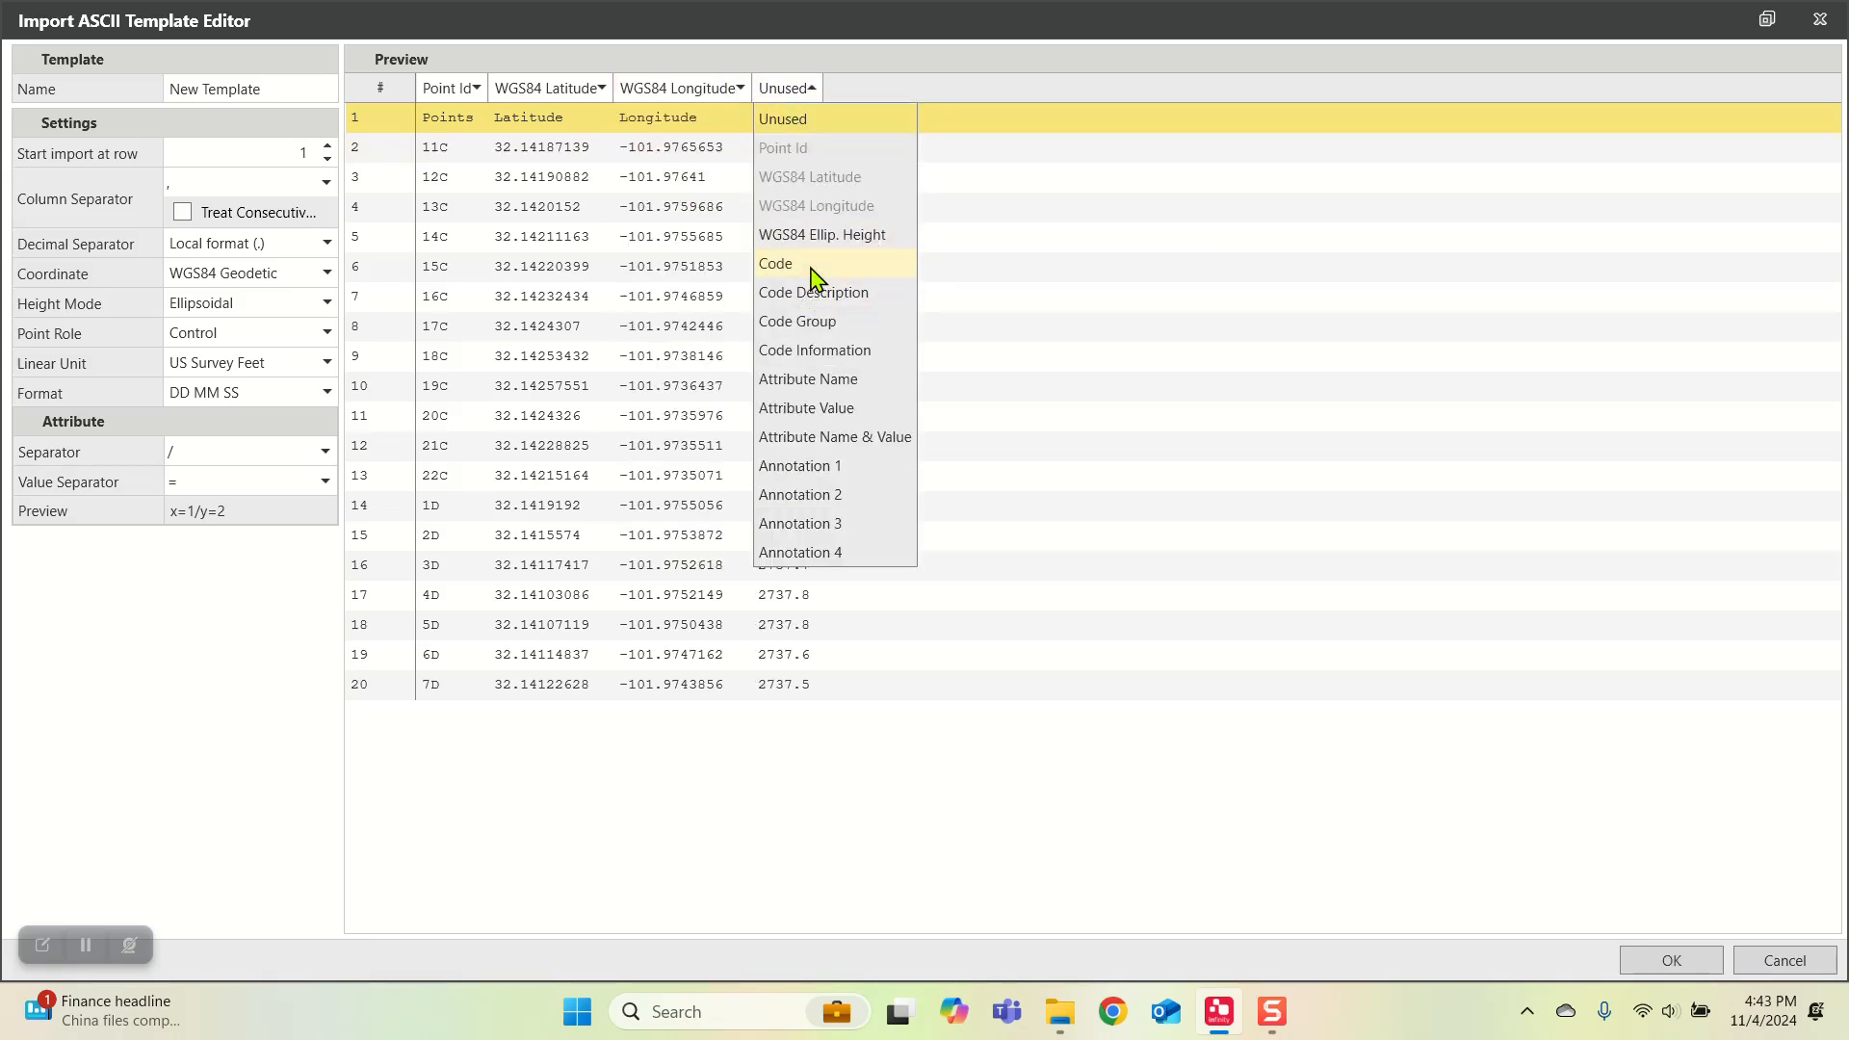
click(826, 235)
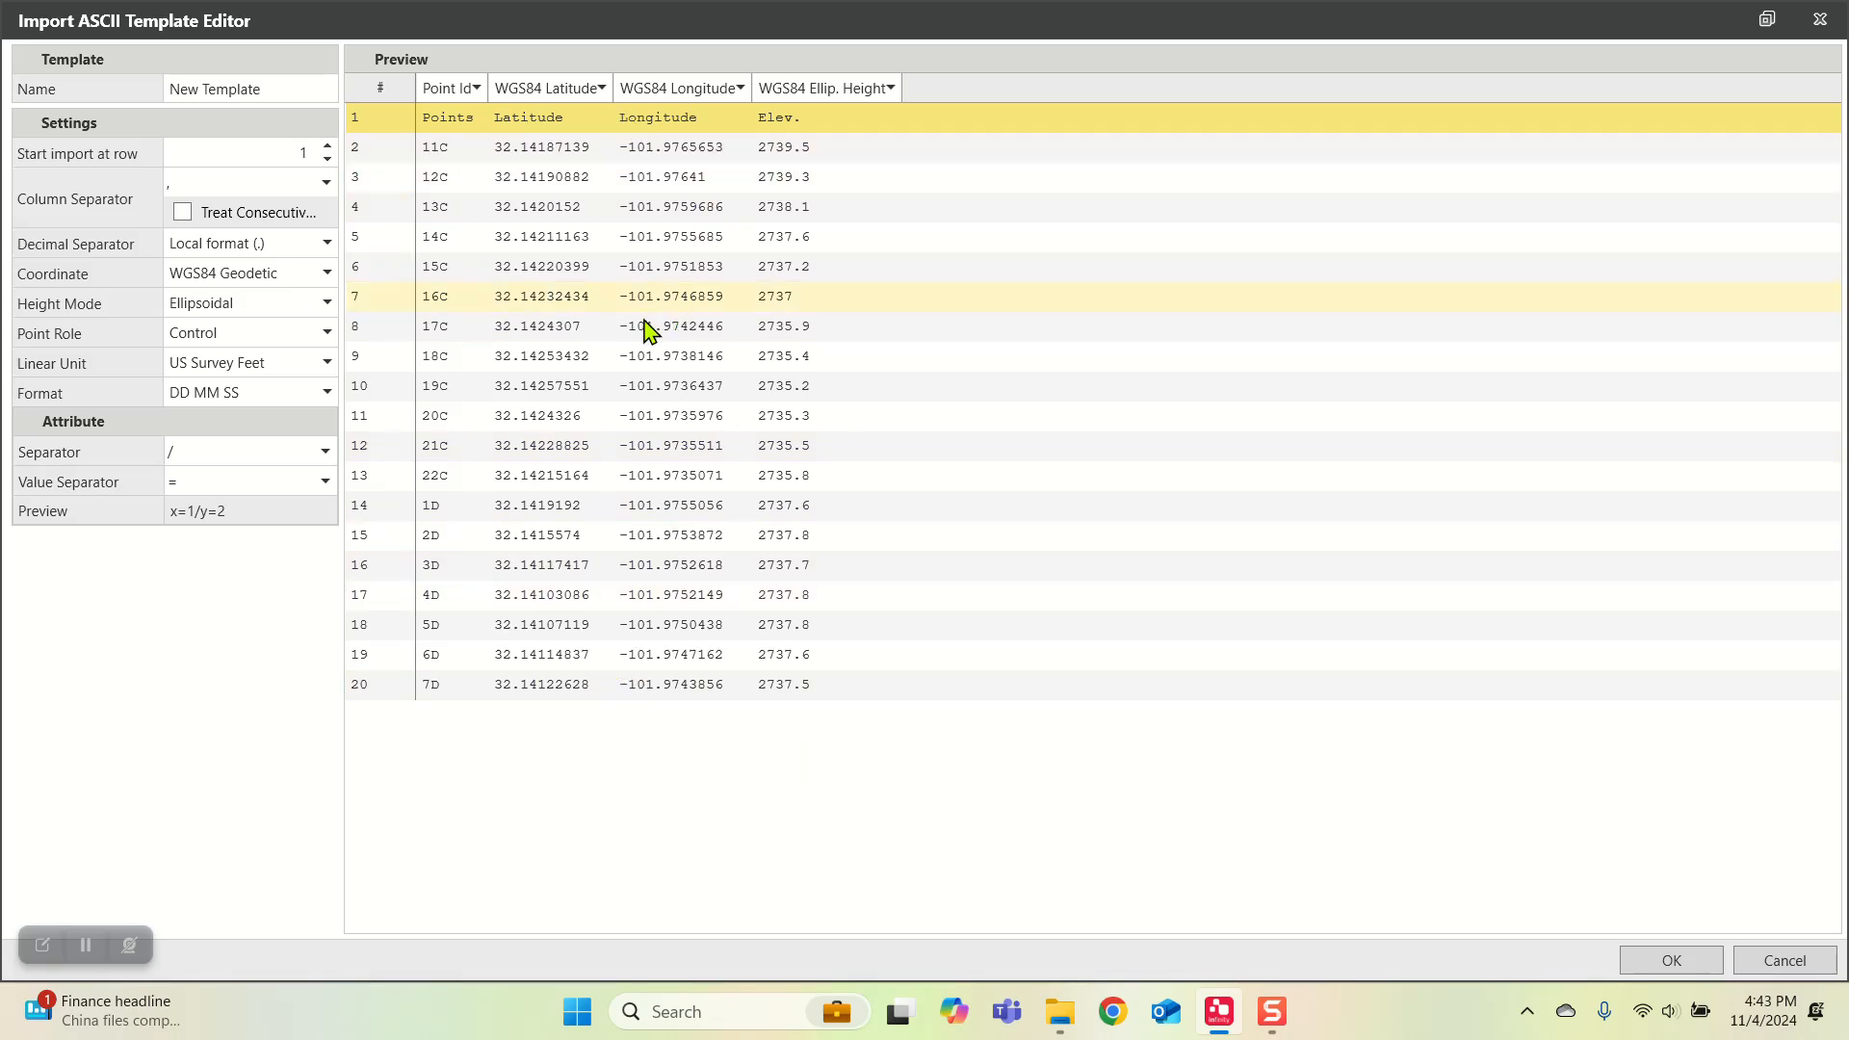
Step: Set the coordinate format to DD.DDDD and start the import at row 2
click(216, 398)
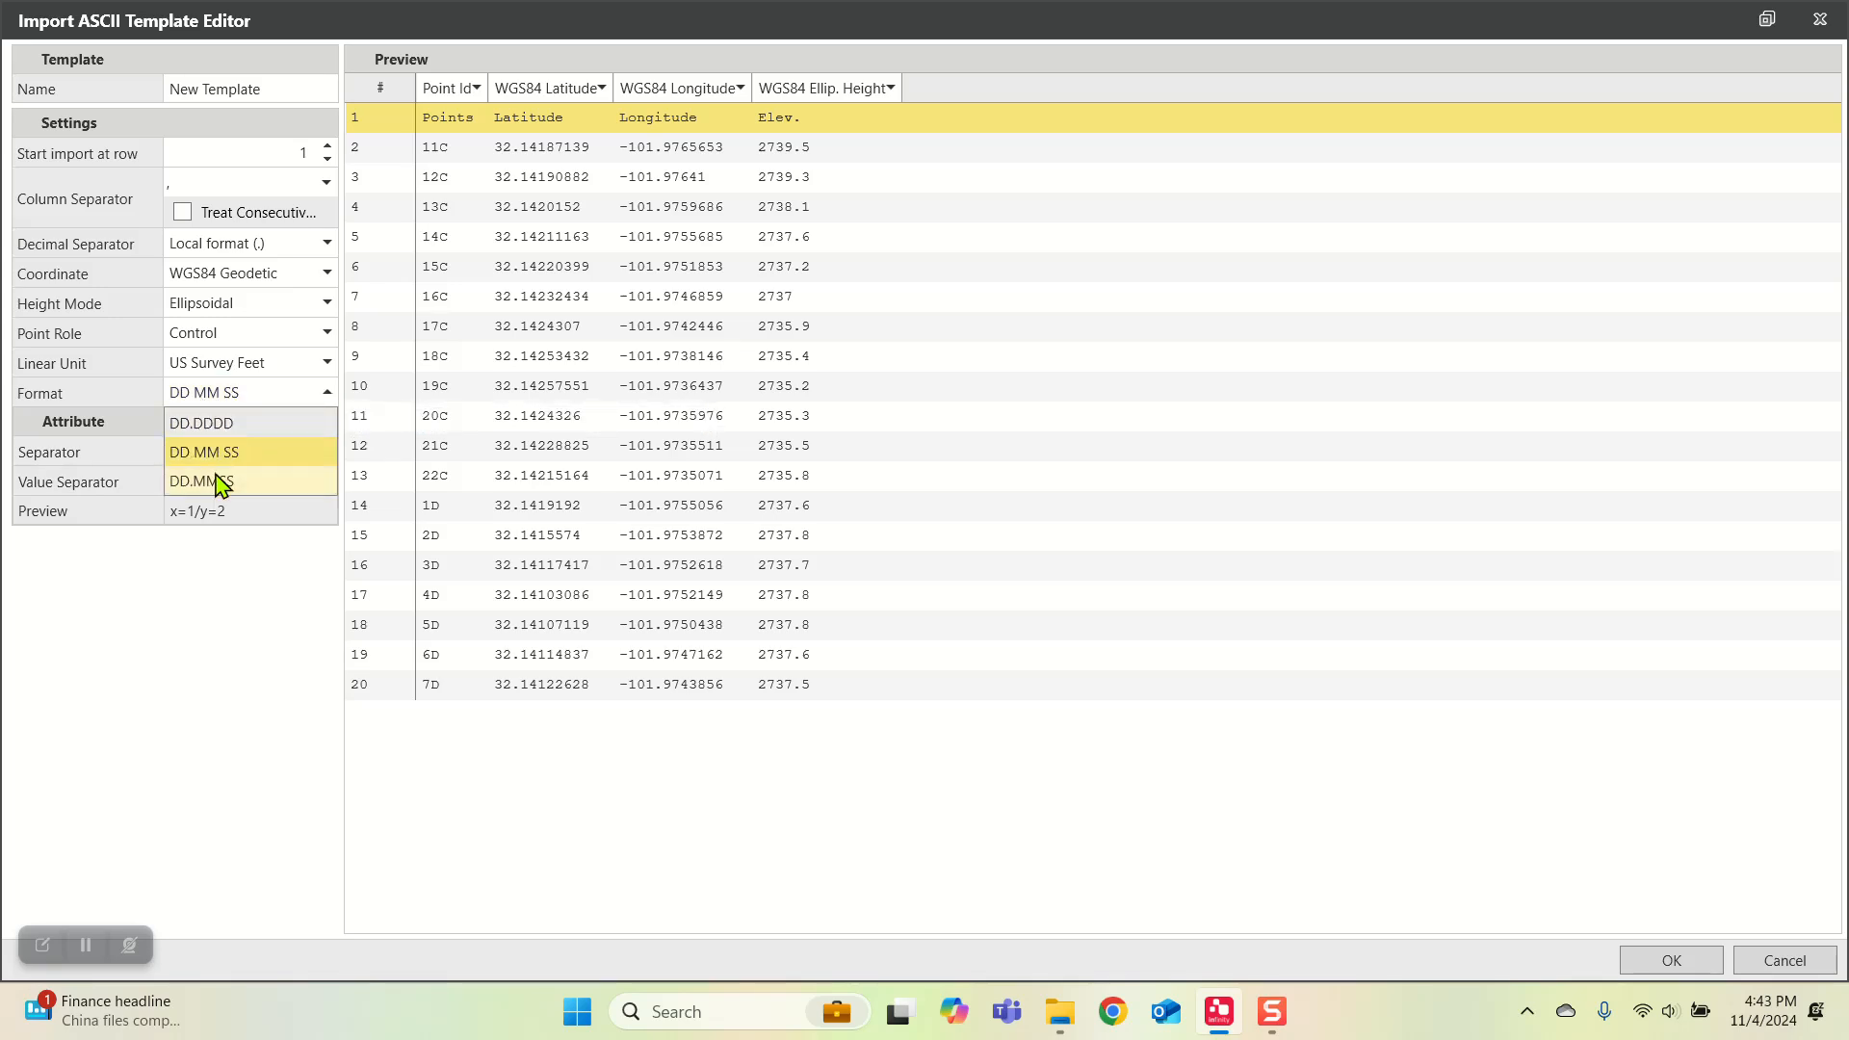
click(216, 430)
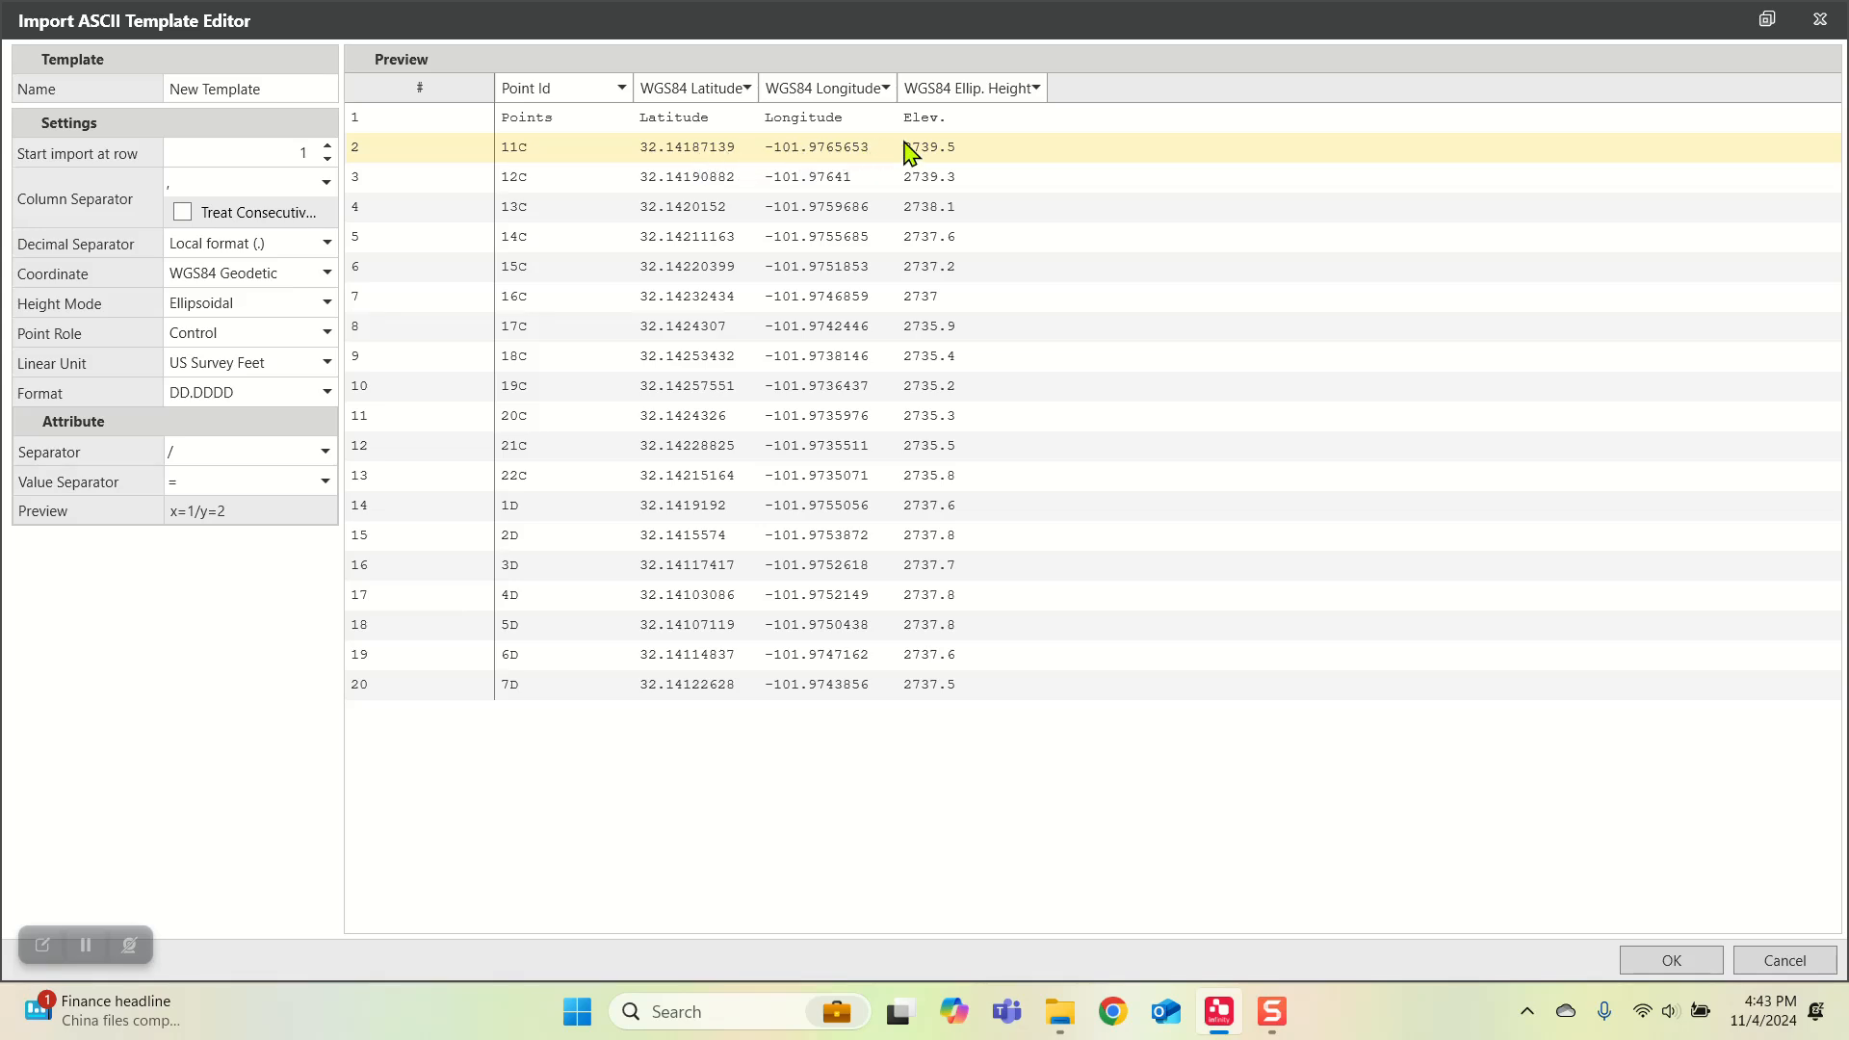
click(327, 146)
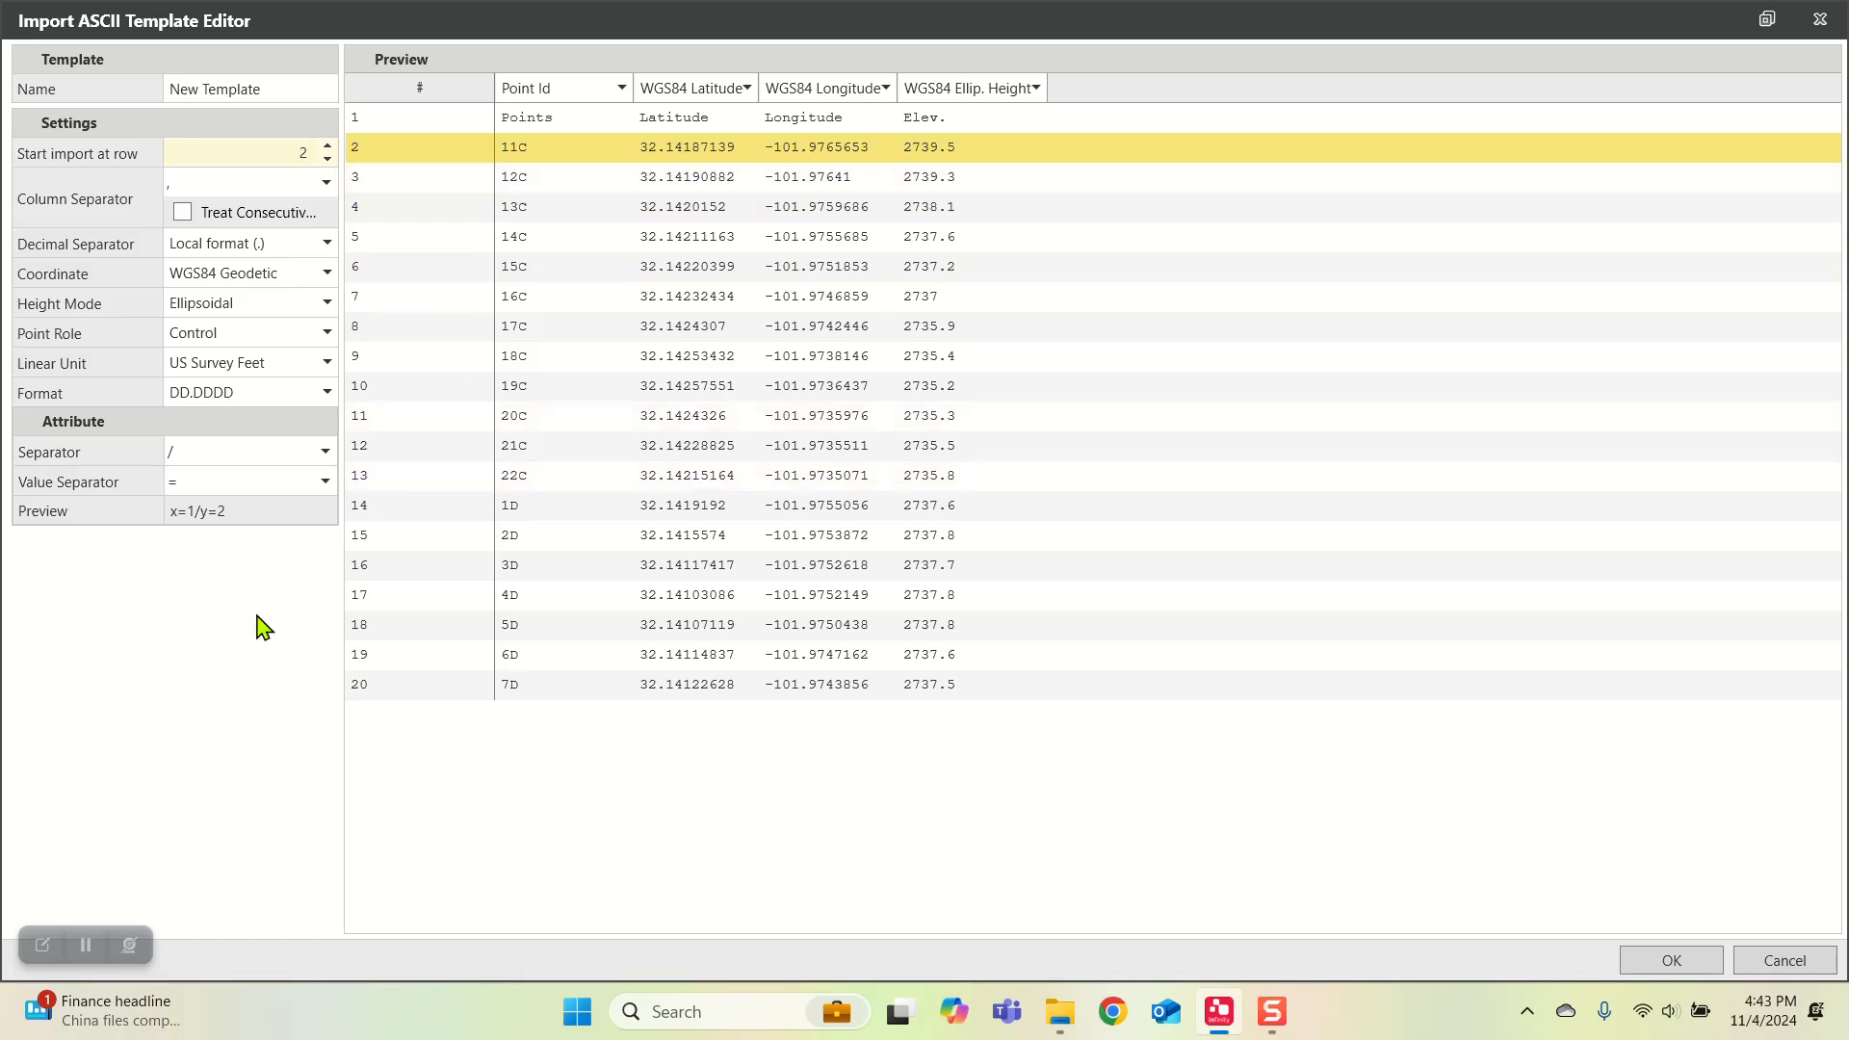
Step: Name the template Lat and Long 2, save it, and import the Lat and Long Points csv with it
drag(262, 88, 155, 111)
text(Lat and Long)
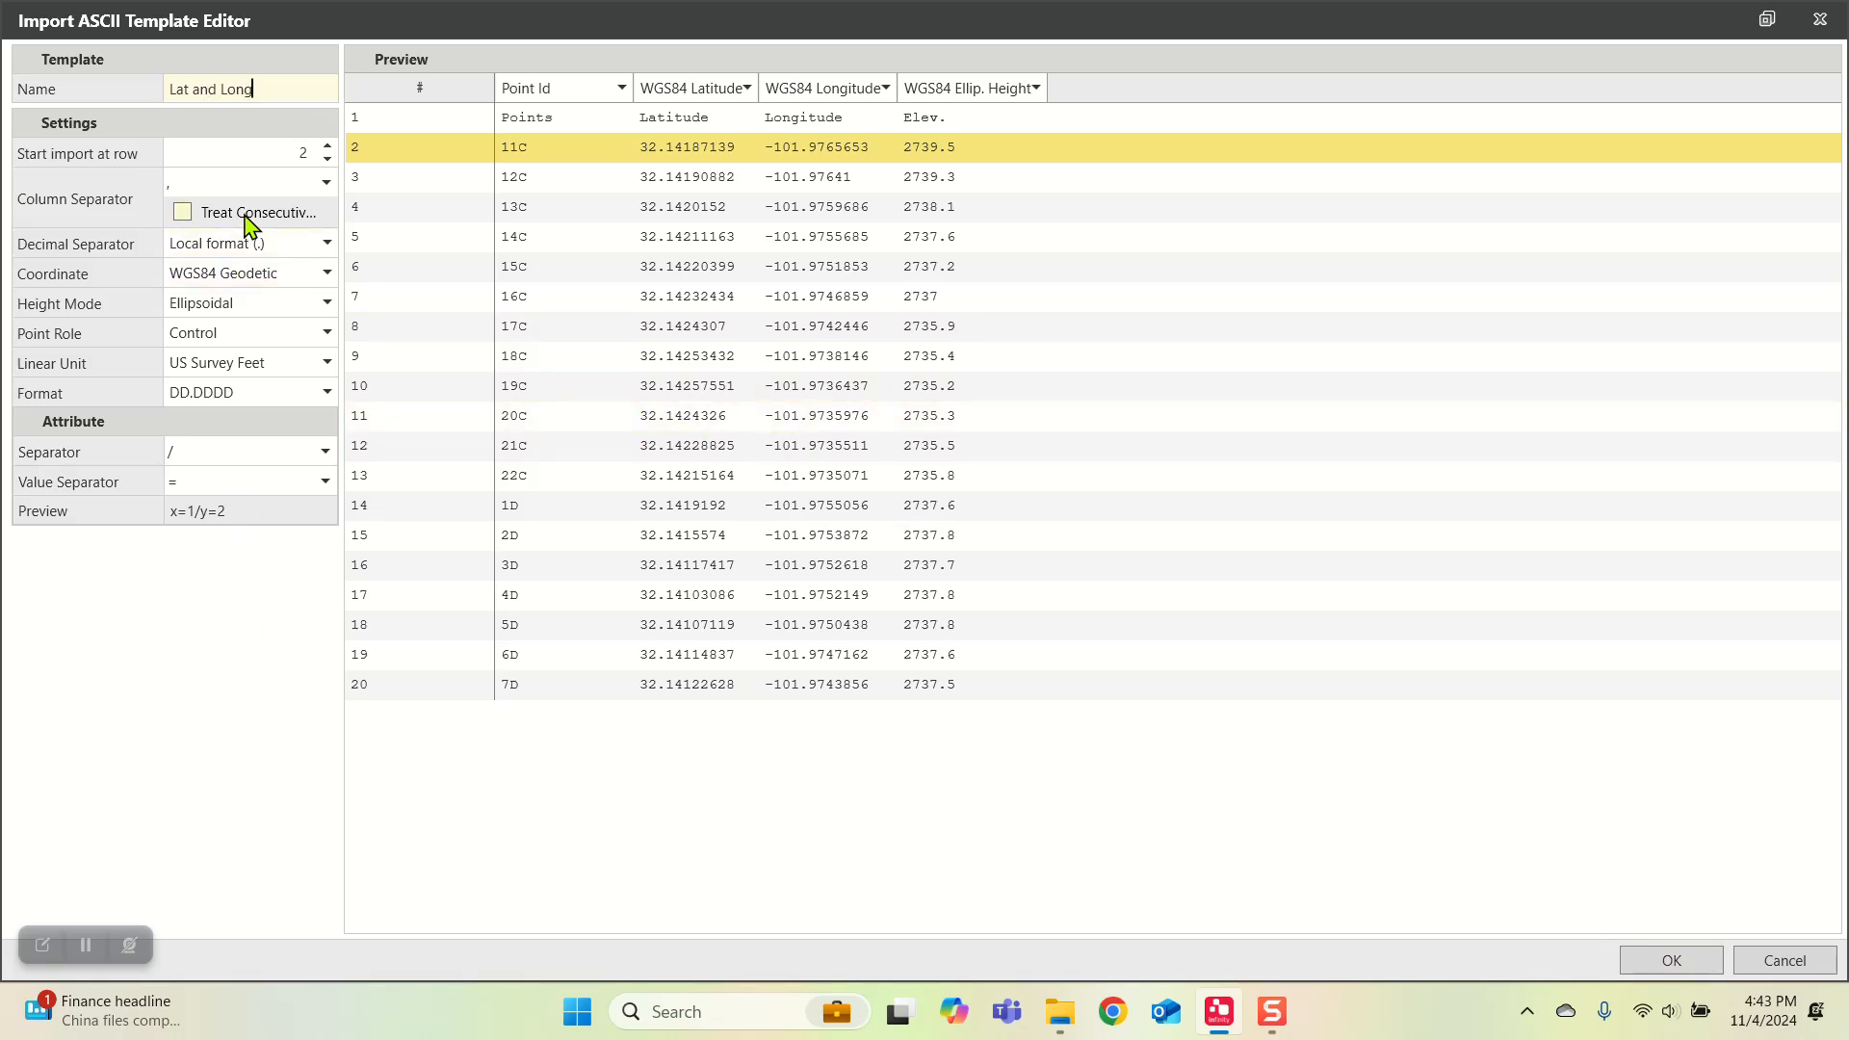
text(2)
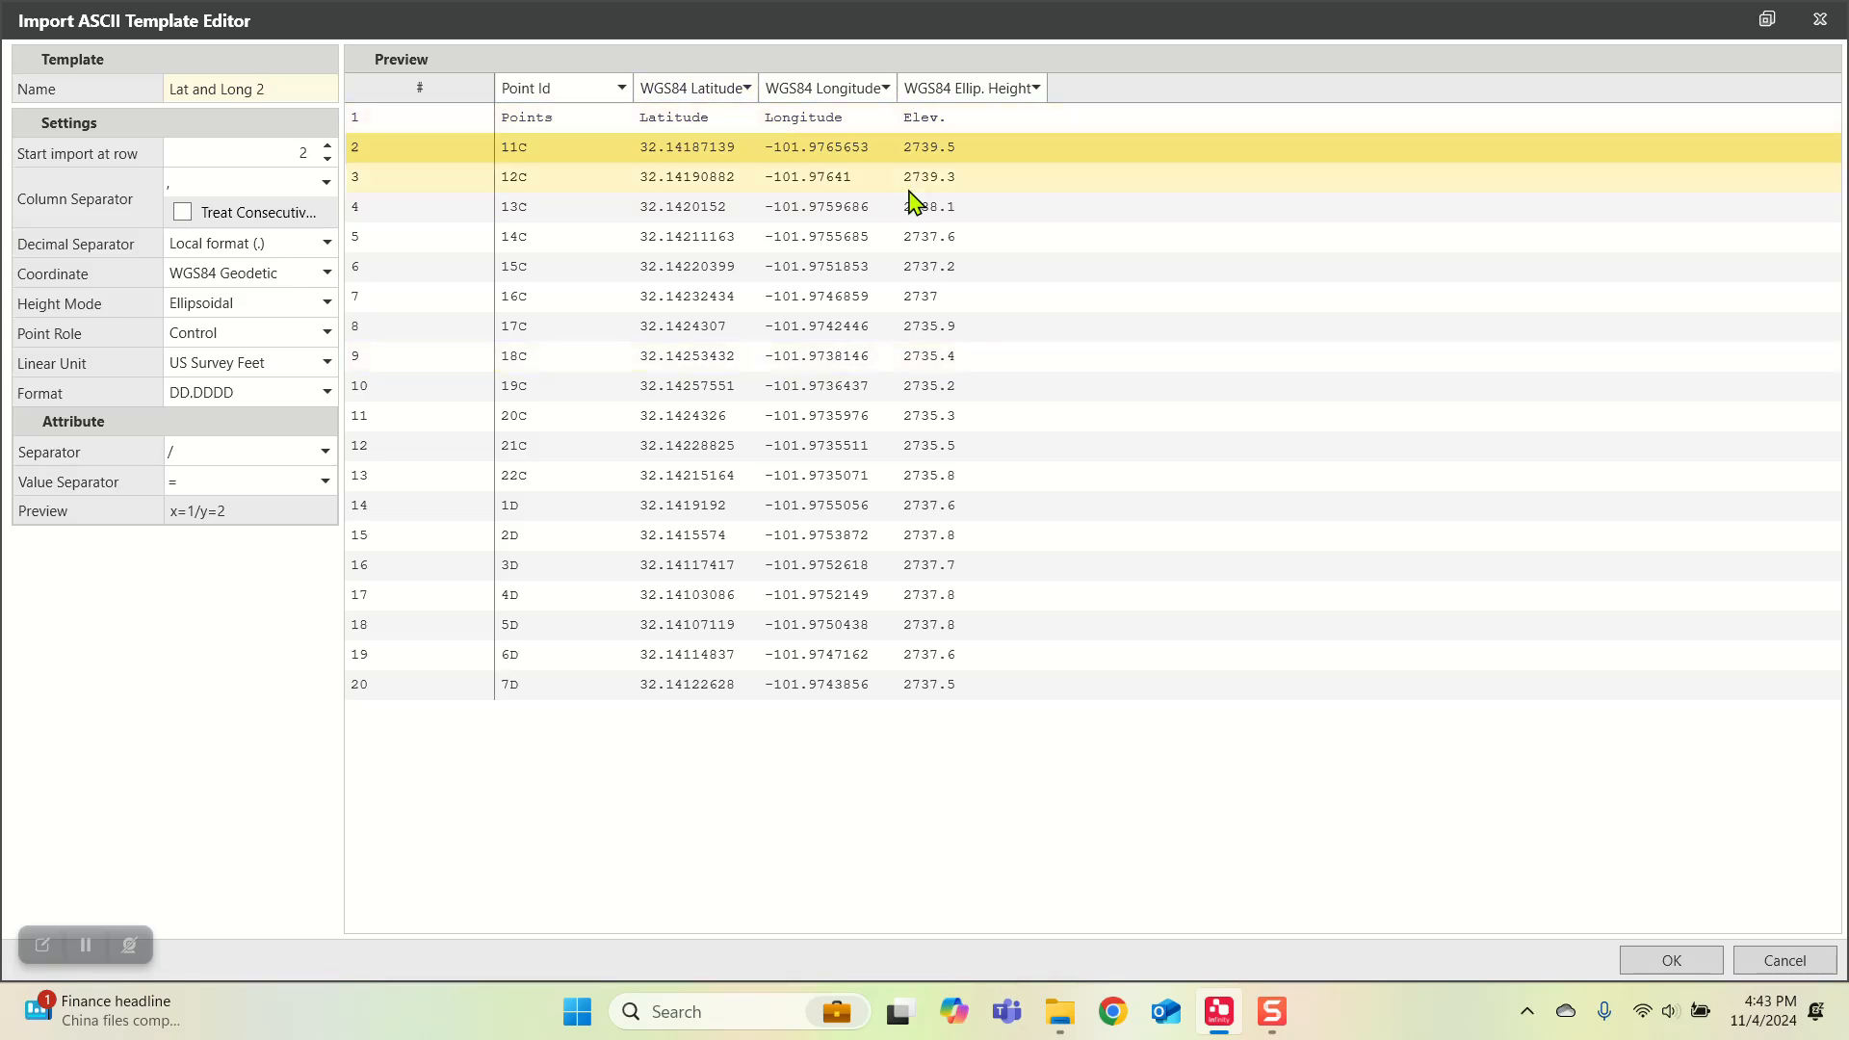
click(1666, 960)
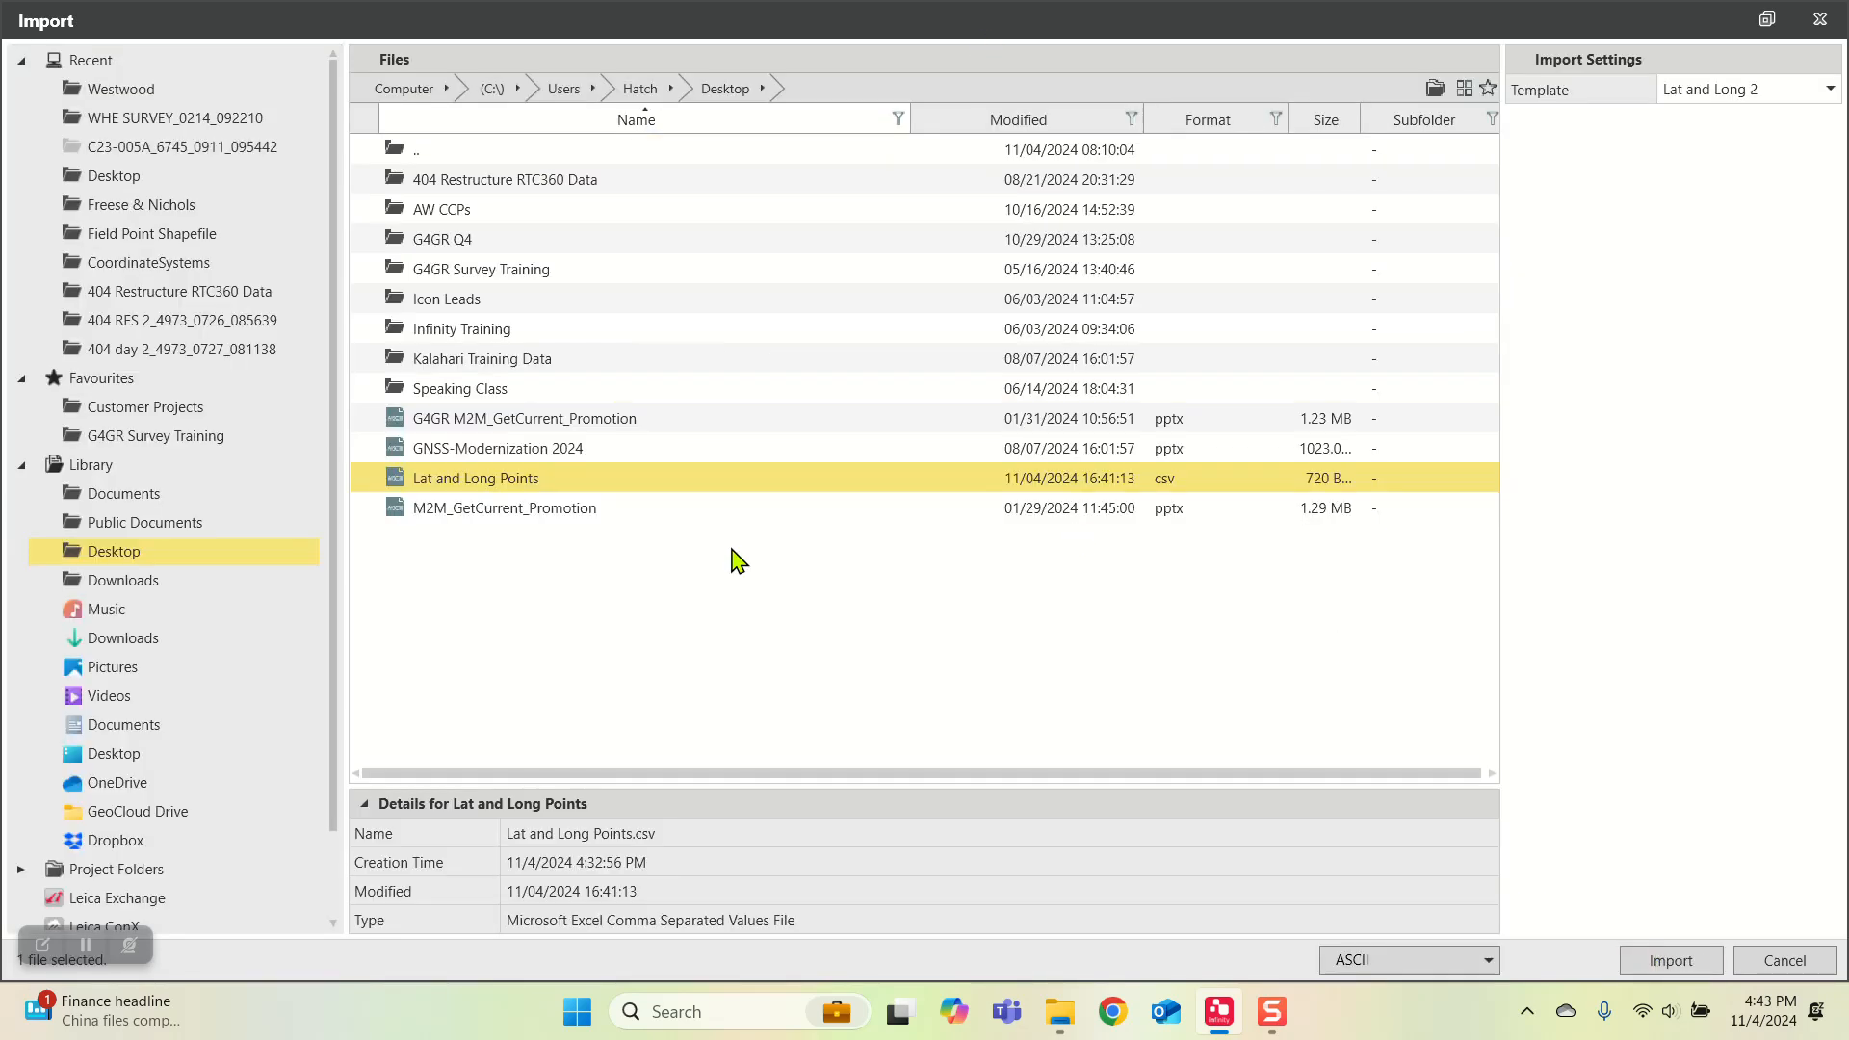
click(1669, 962)
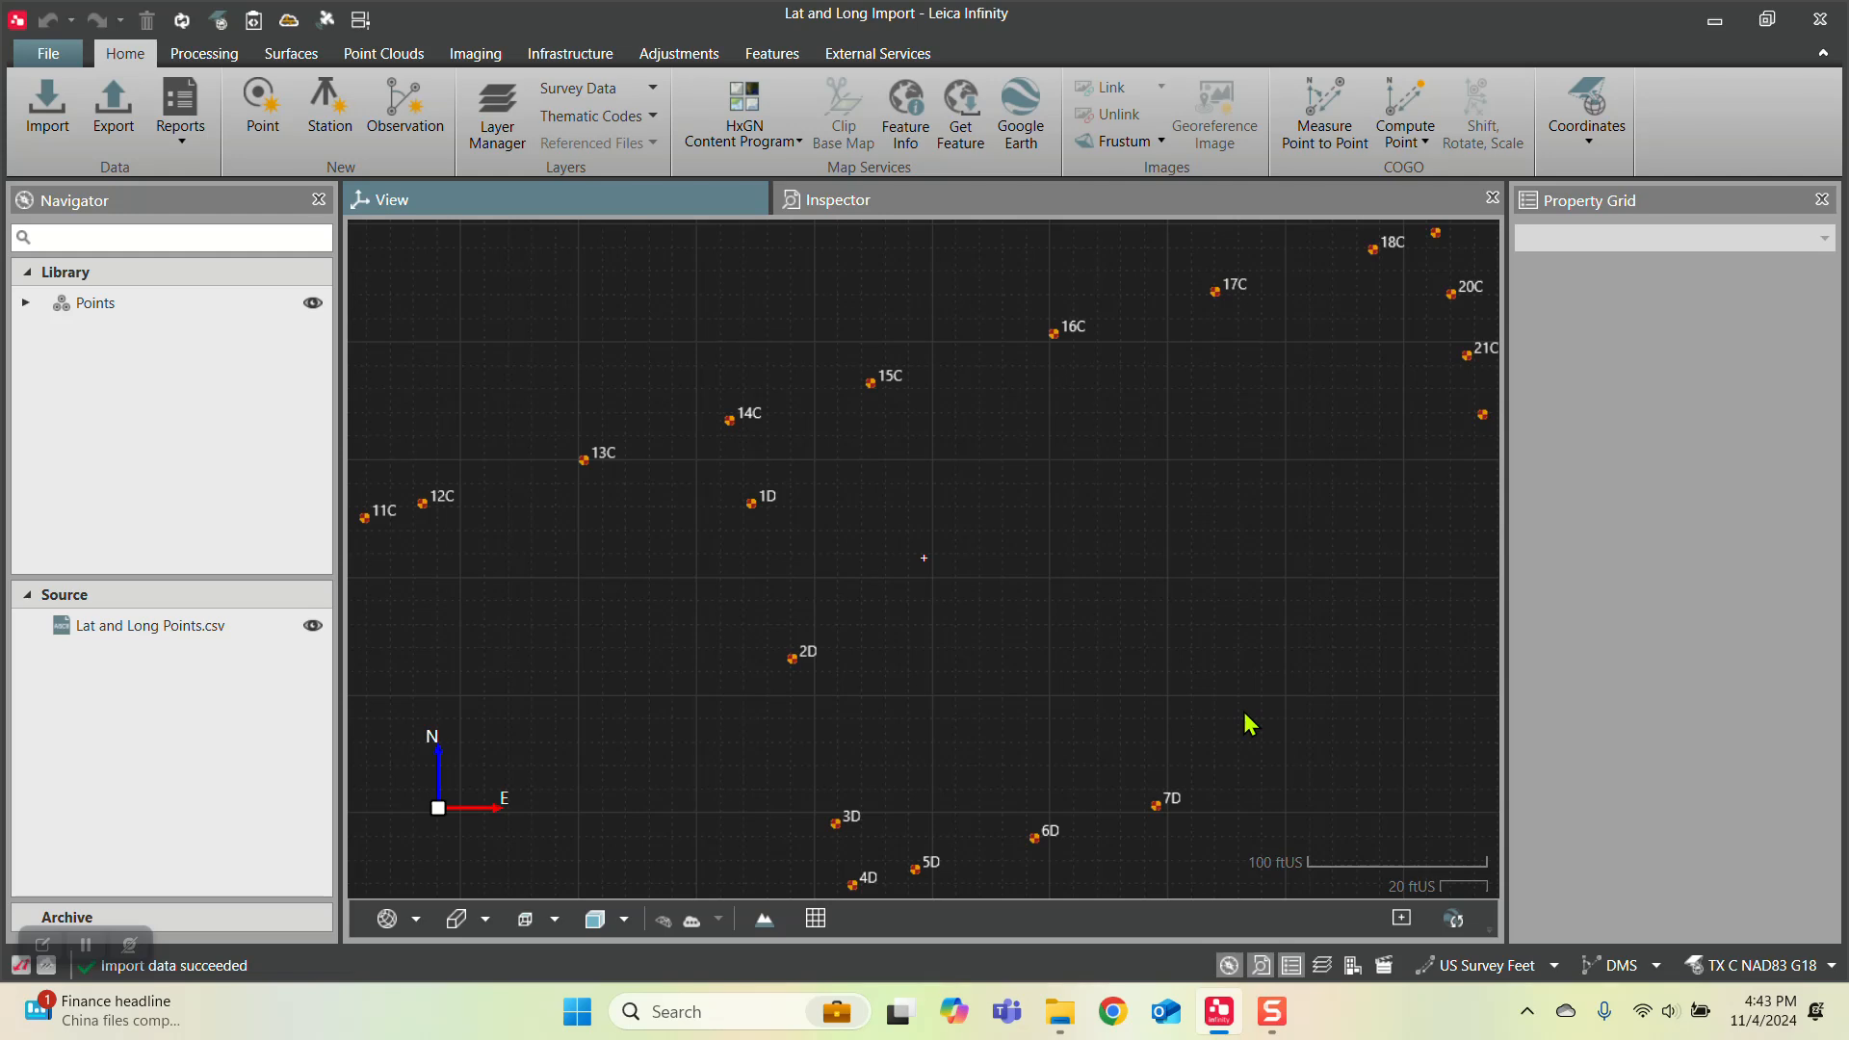
Step: Examine the layout of the imported points and their northing, easting and height values in the Inspector's points table
scroll(1240, 693, down, 2)
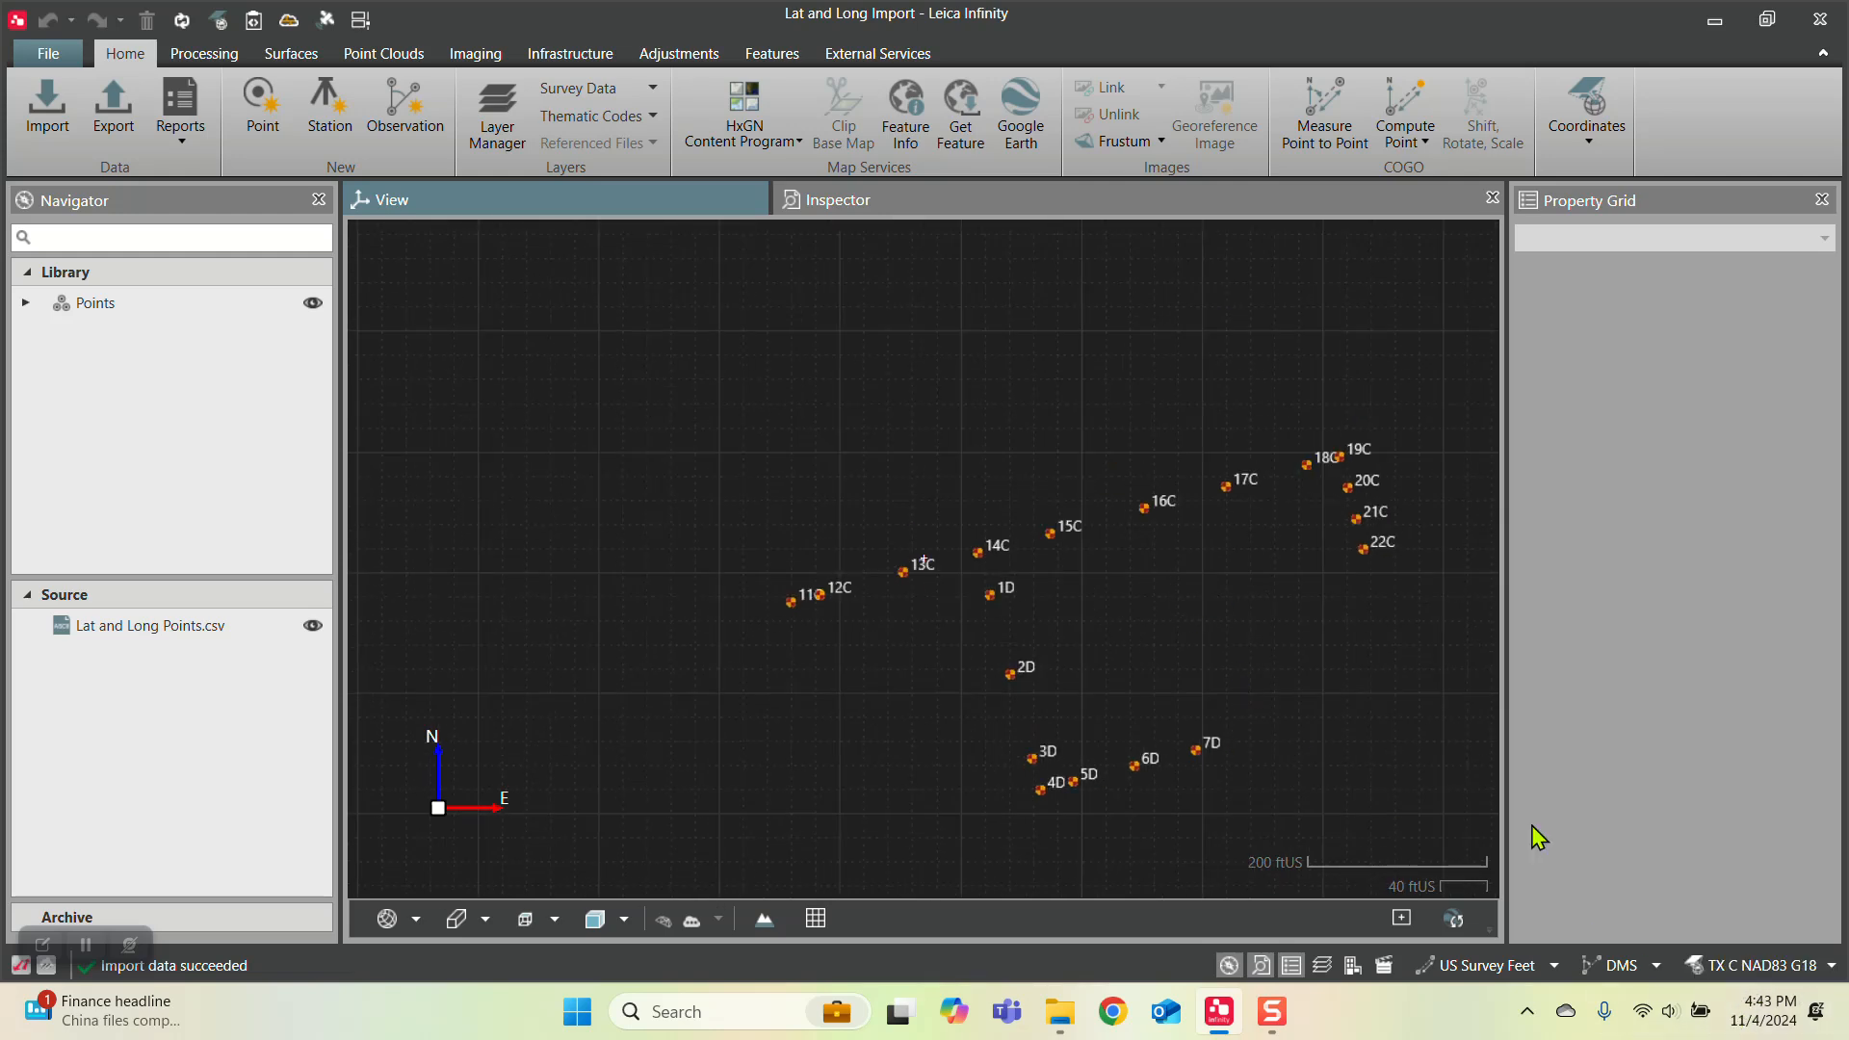
click(874, 206)
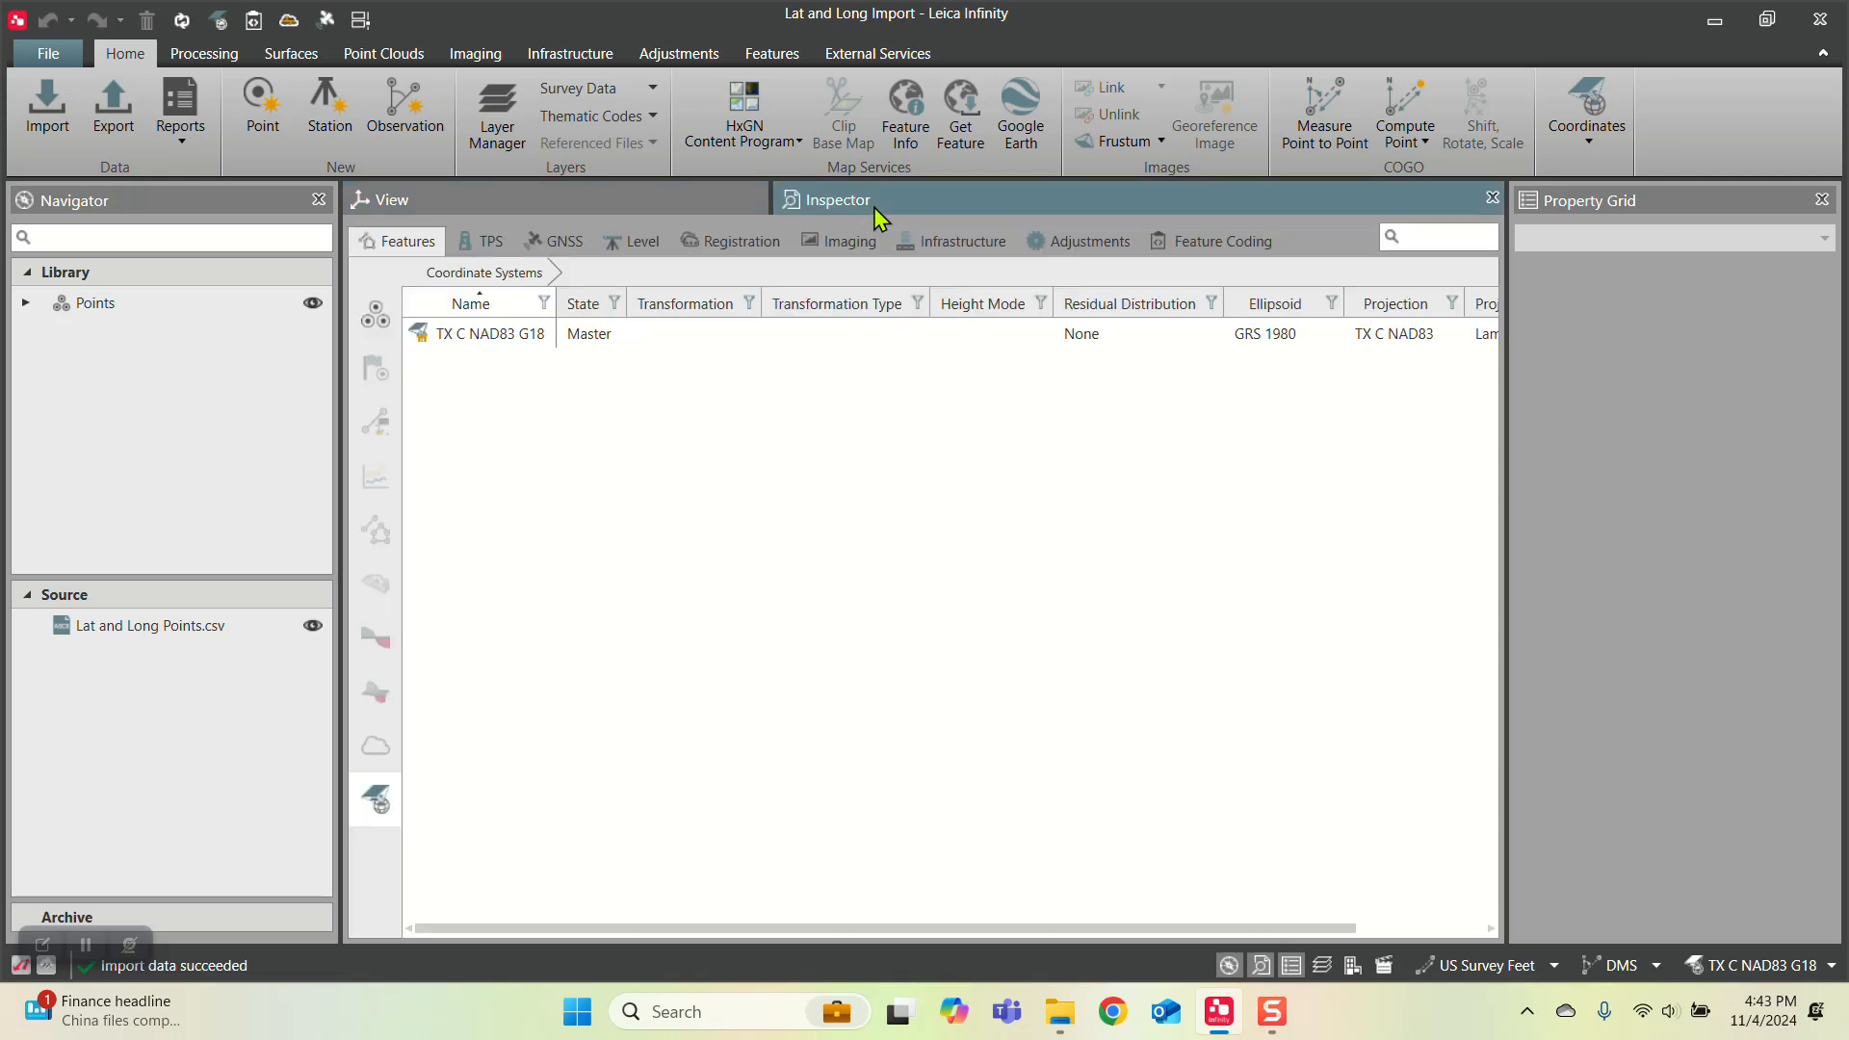
click(390, 318)
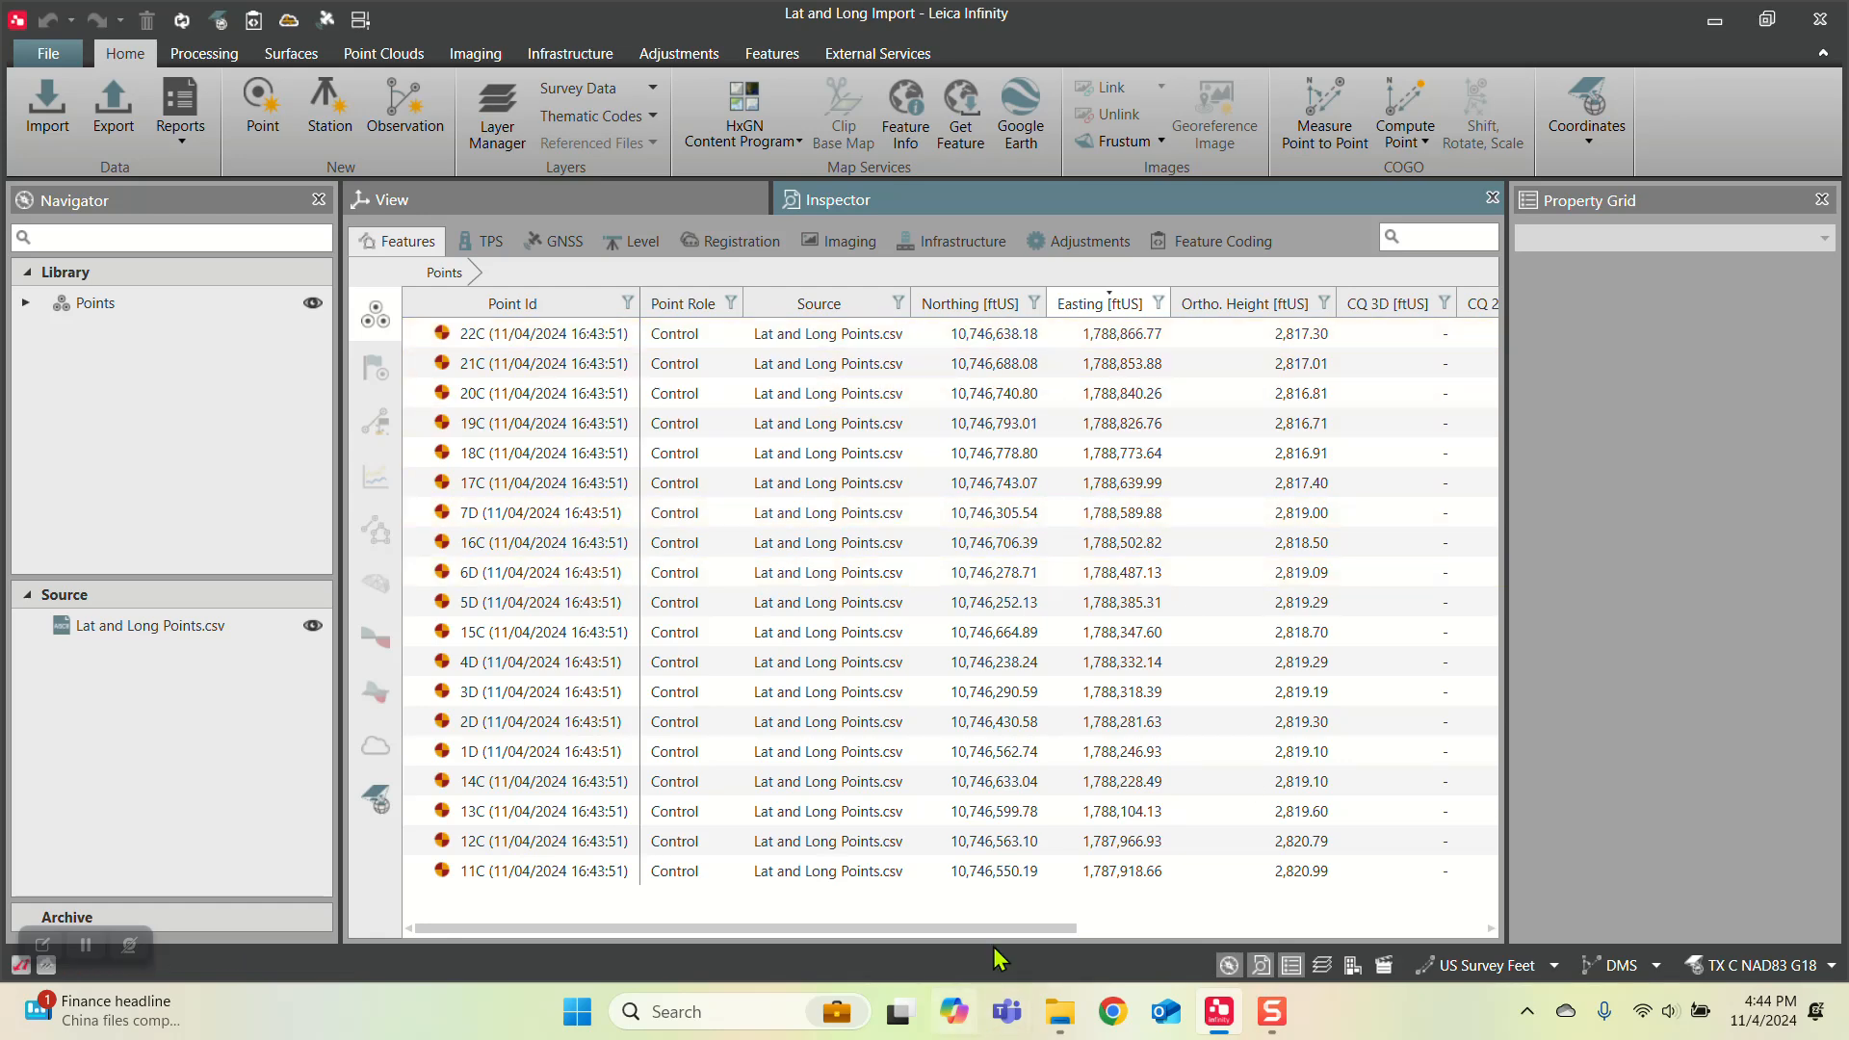
drag(1009, 927, 782, 982)
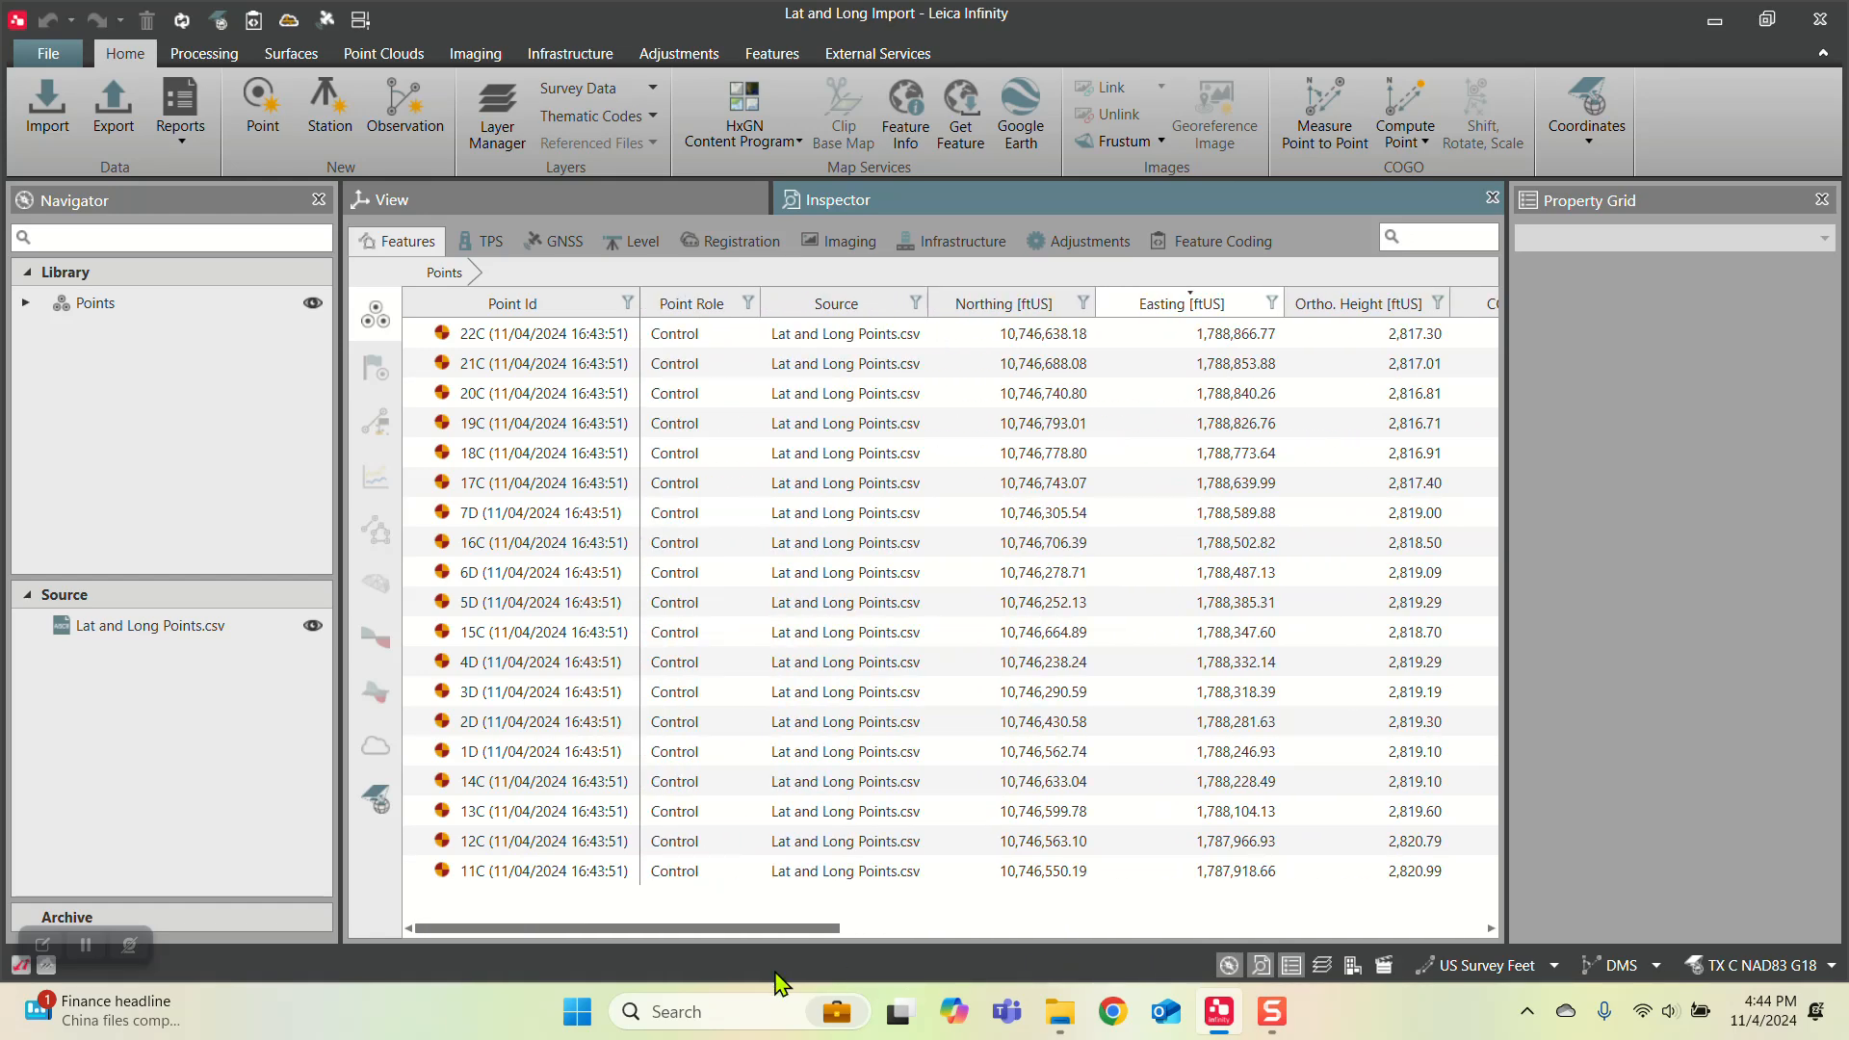
click(552, 204)
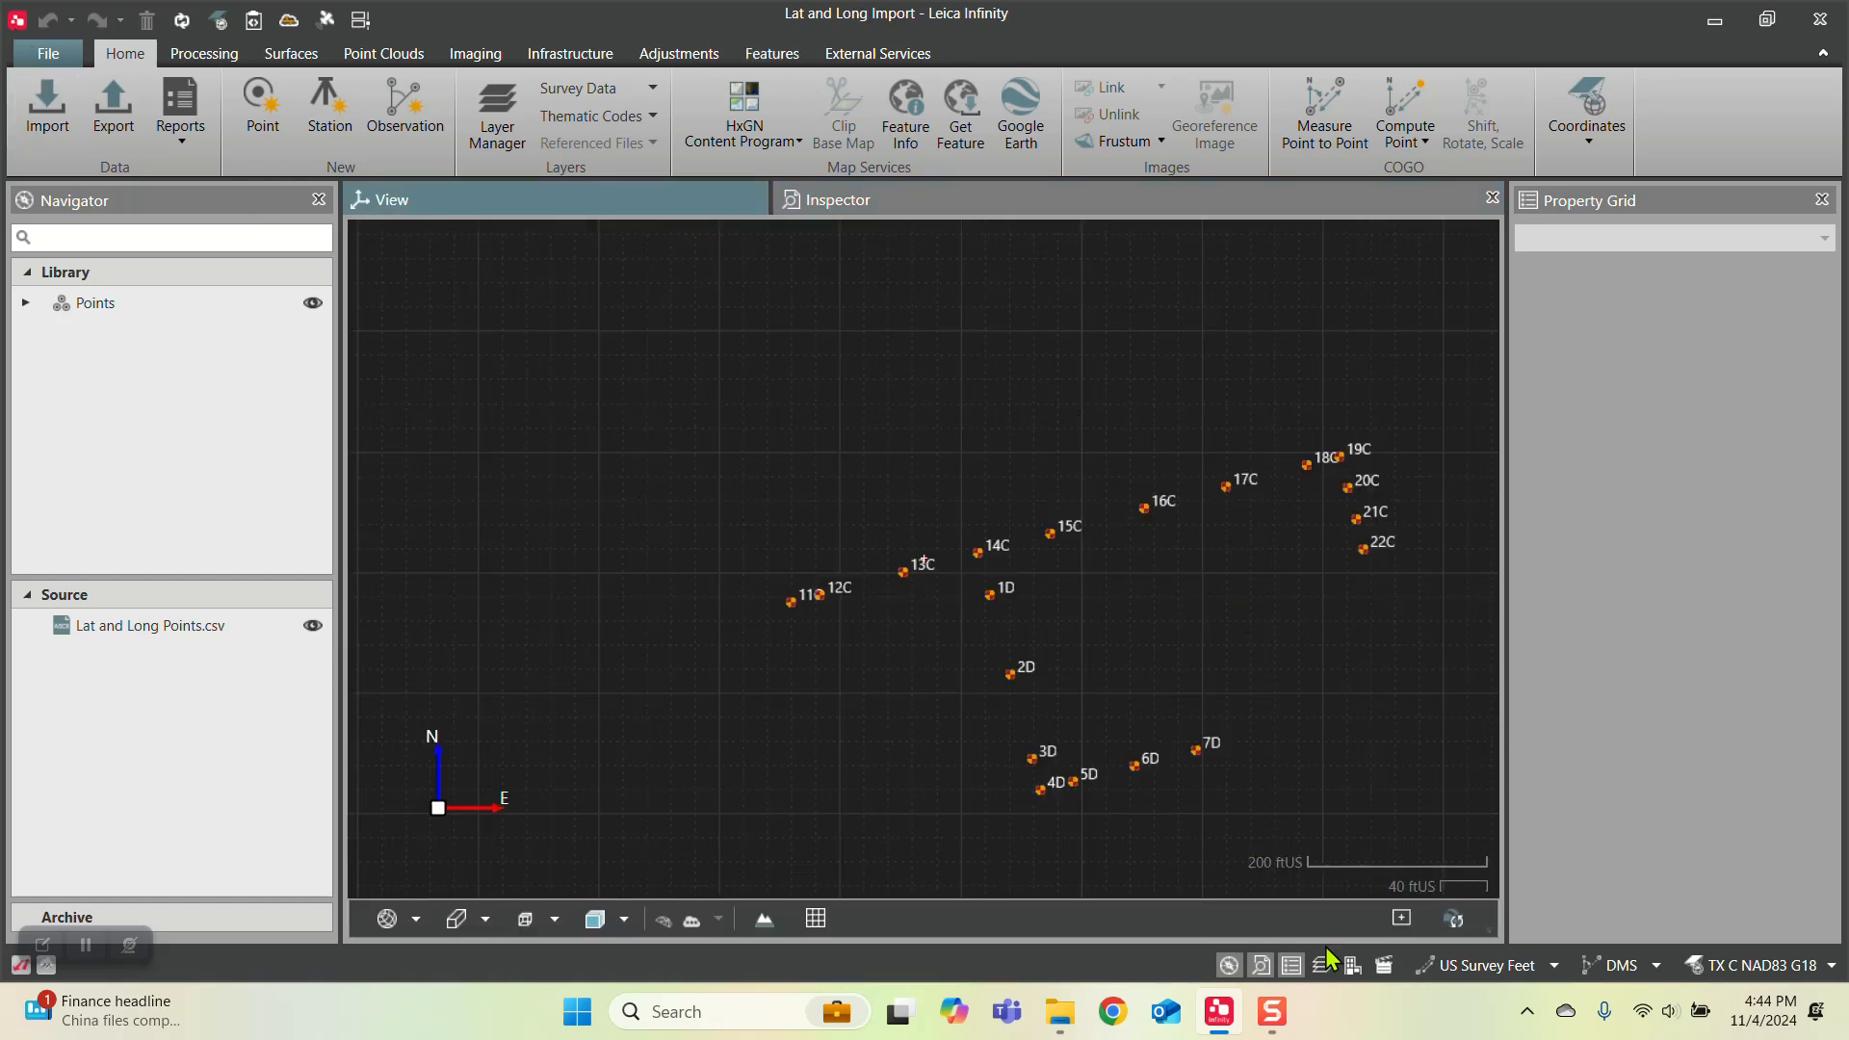
Step: Hide the property grid, switch to 2D Plane View and display the HxGN Content Program imagery behind the points
click(1297, 967)
mouse_move(1324, 652)
mouse_down()
mouse_move(1128, 590)
mouse_move(1252, 661)
mouse_move(1344, 674)
mouse_up()
click(416, 919)
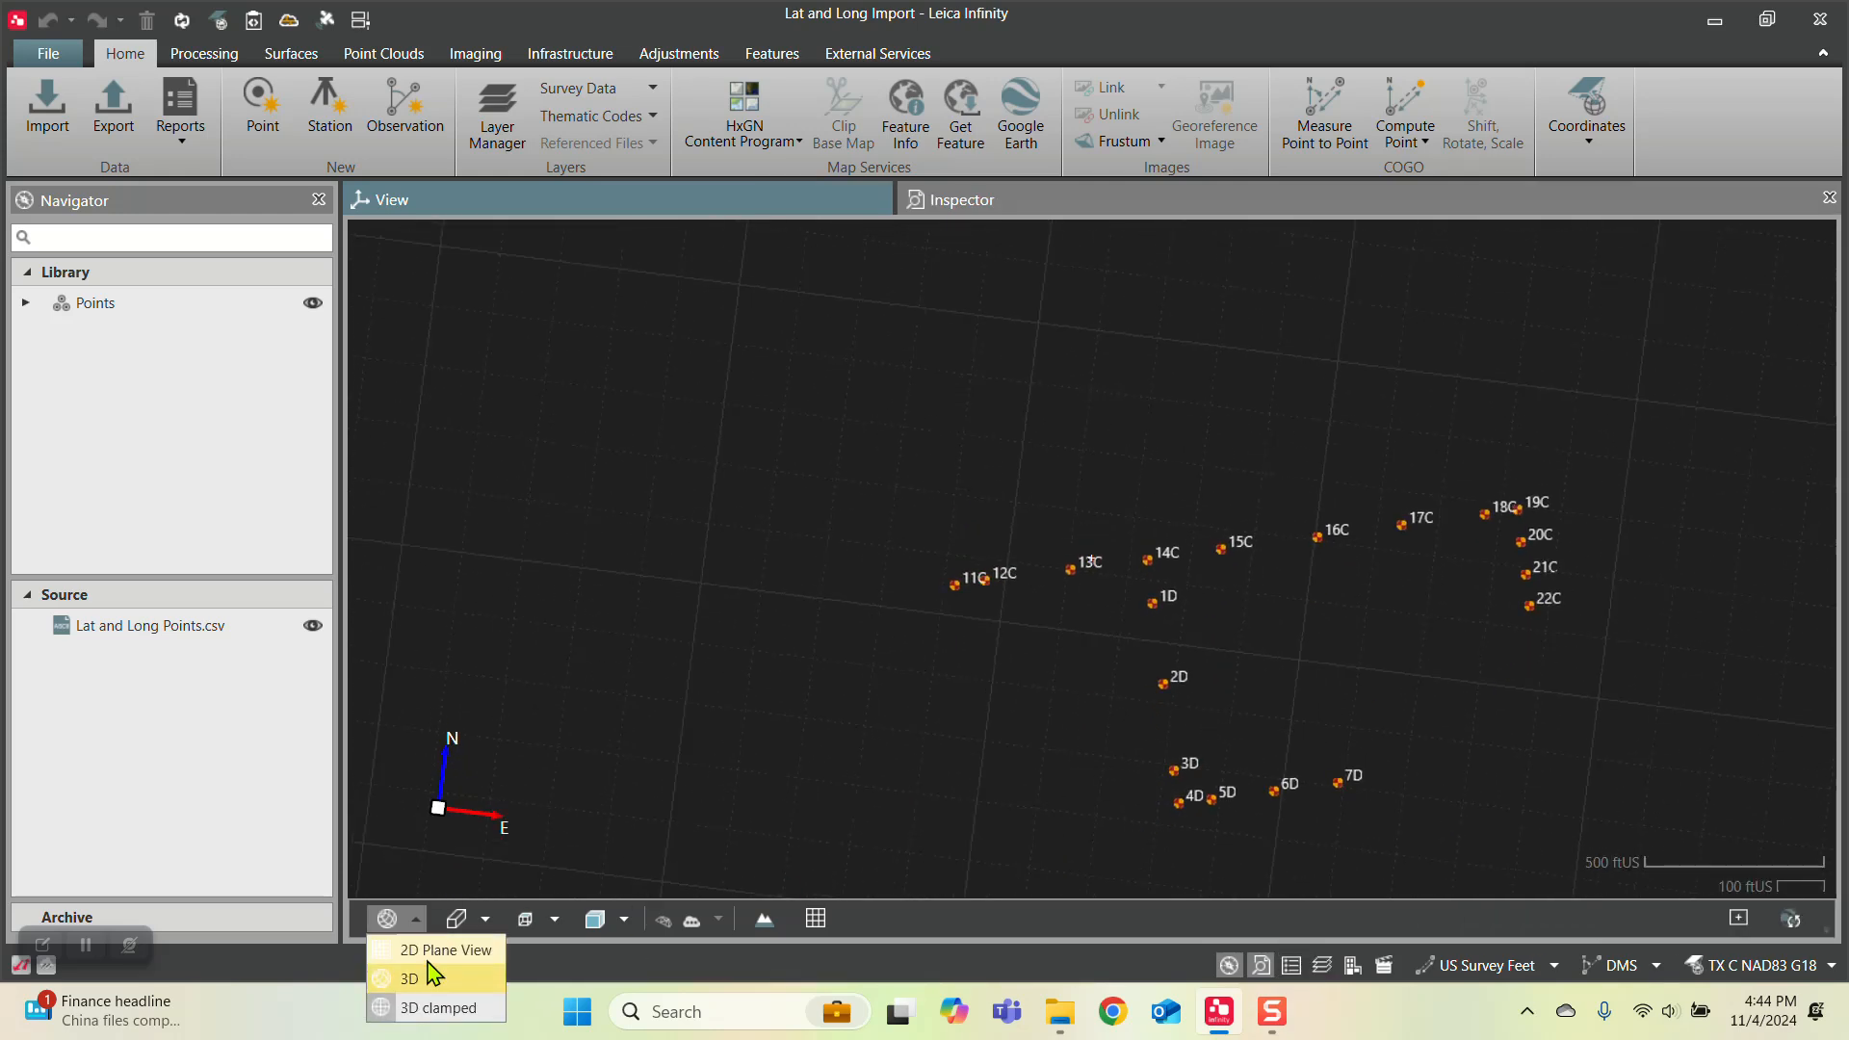
click(434, 949)
scroll(1155, 633, down, 3)
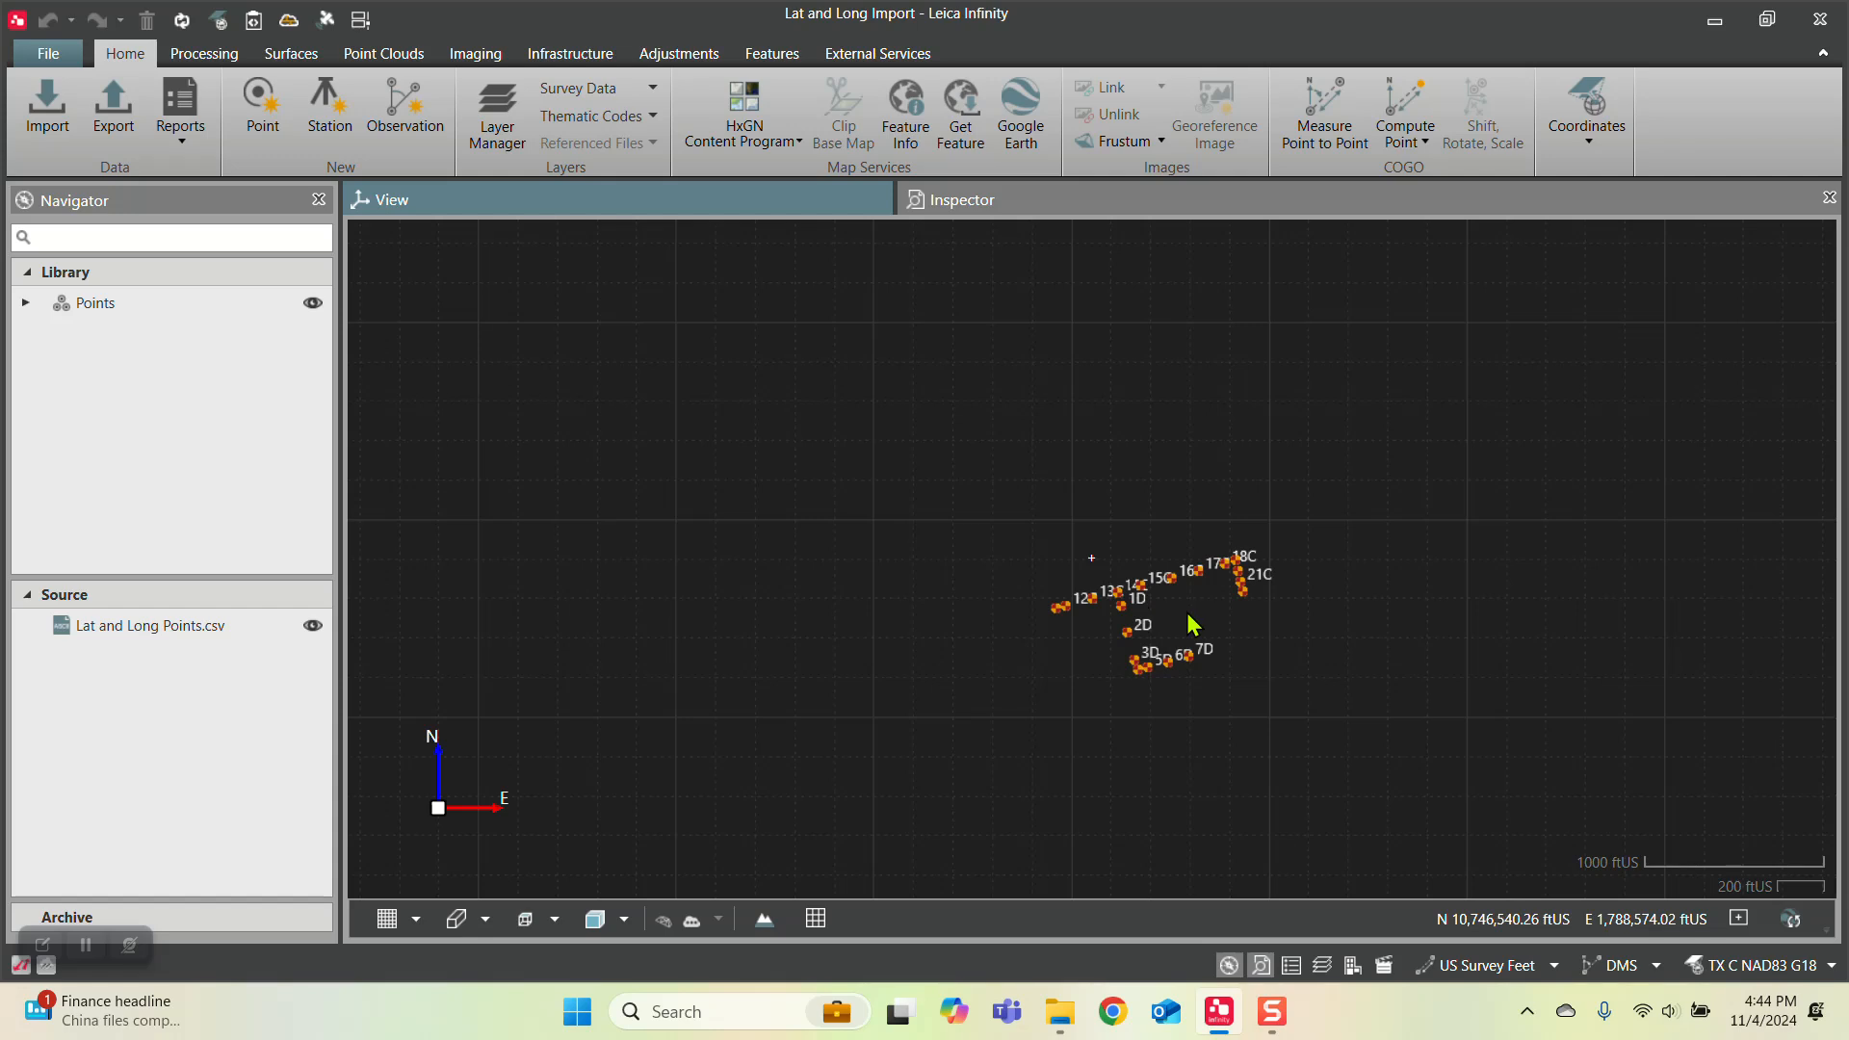
scroll(1194, 624, up, 4)
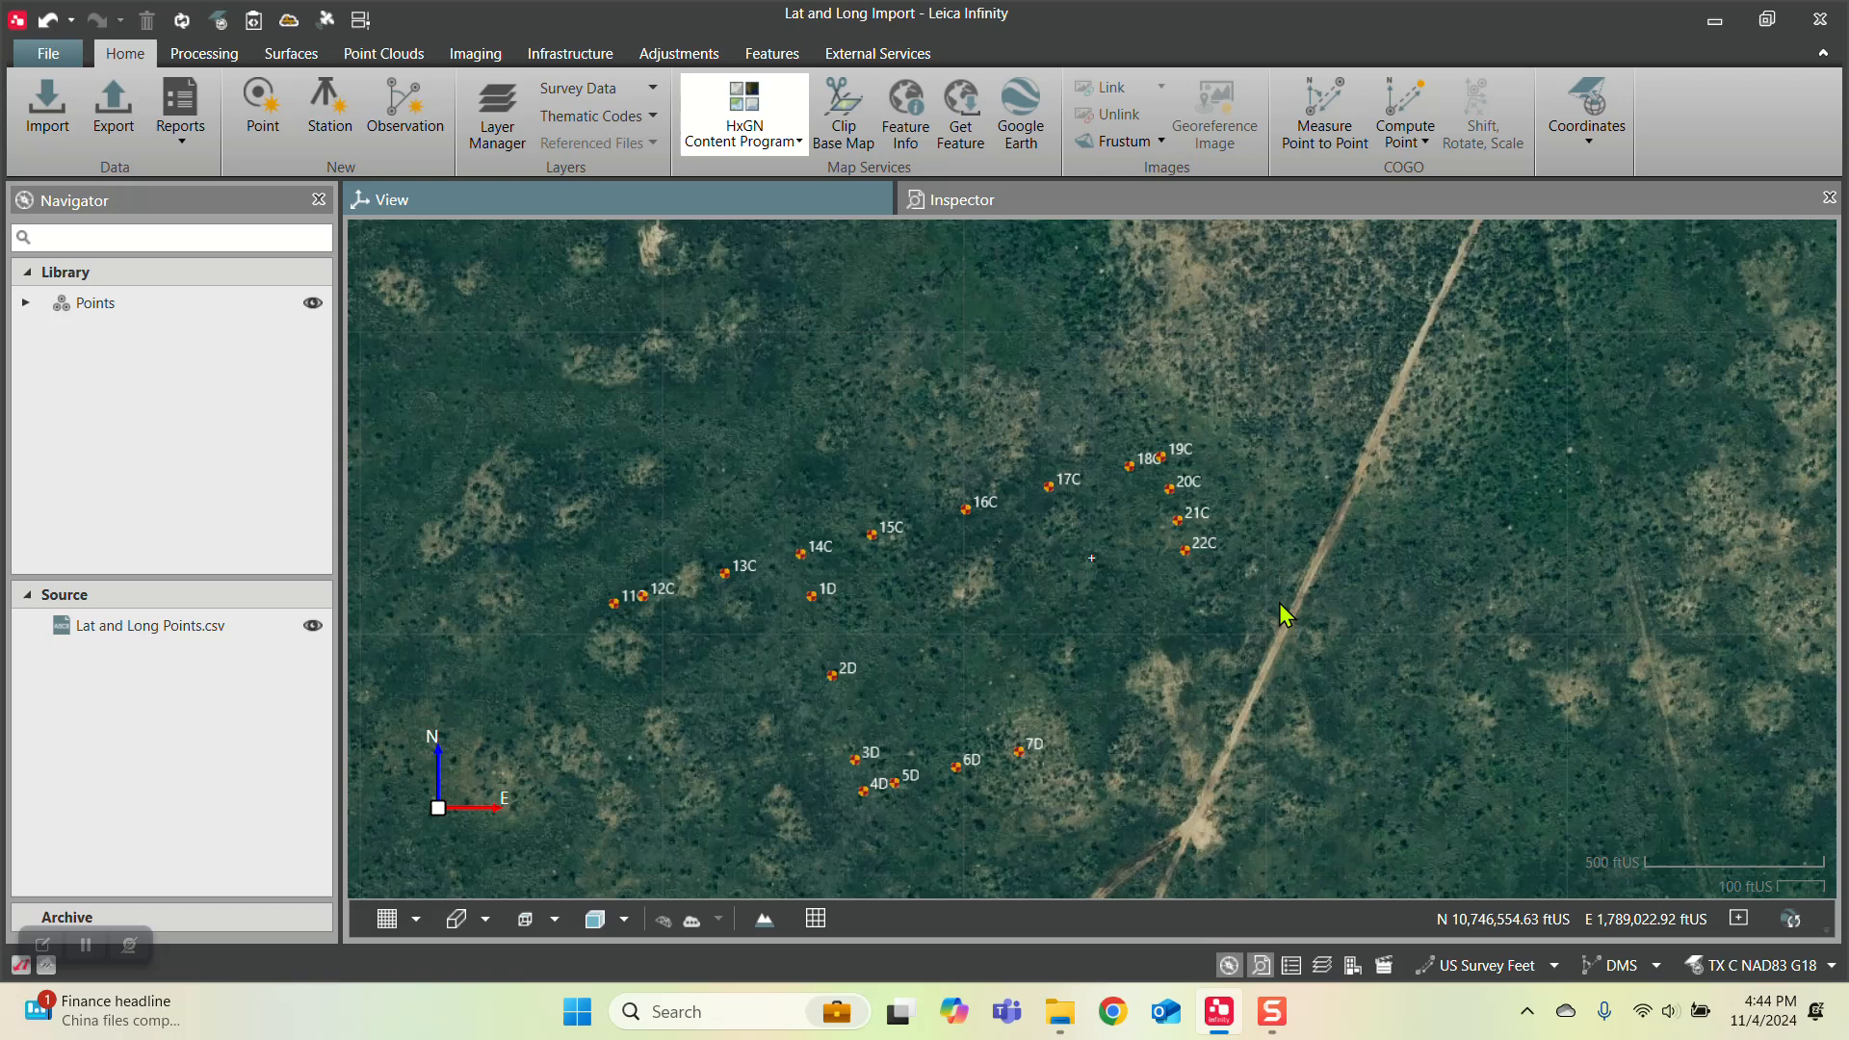
Step: Clip the base map around the points and the surrounding well pads into a georeferenced image named New Image 1 at detail level 16
scroll(1279, 603, down, 3)
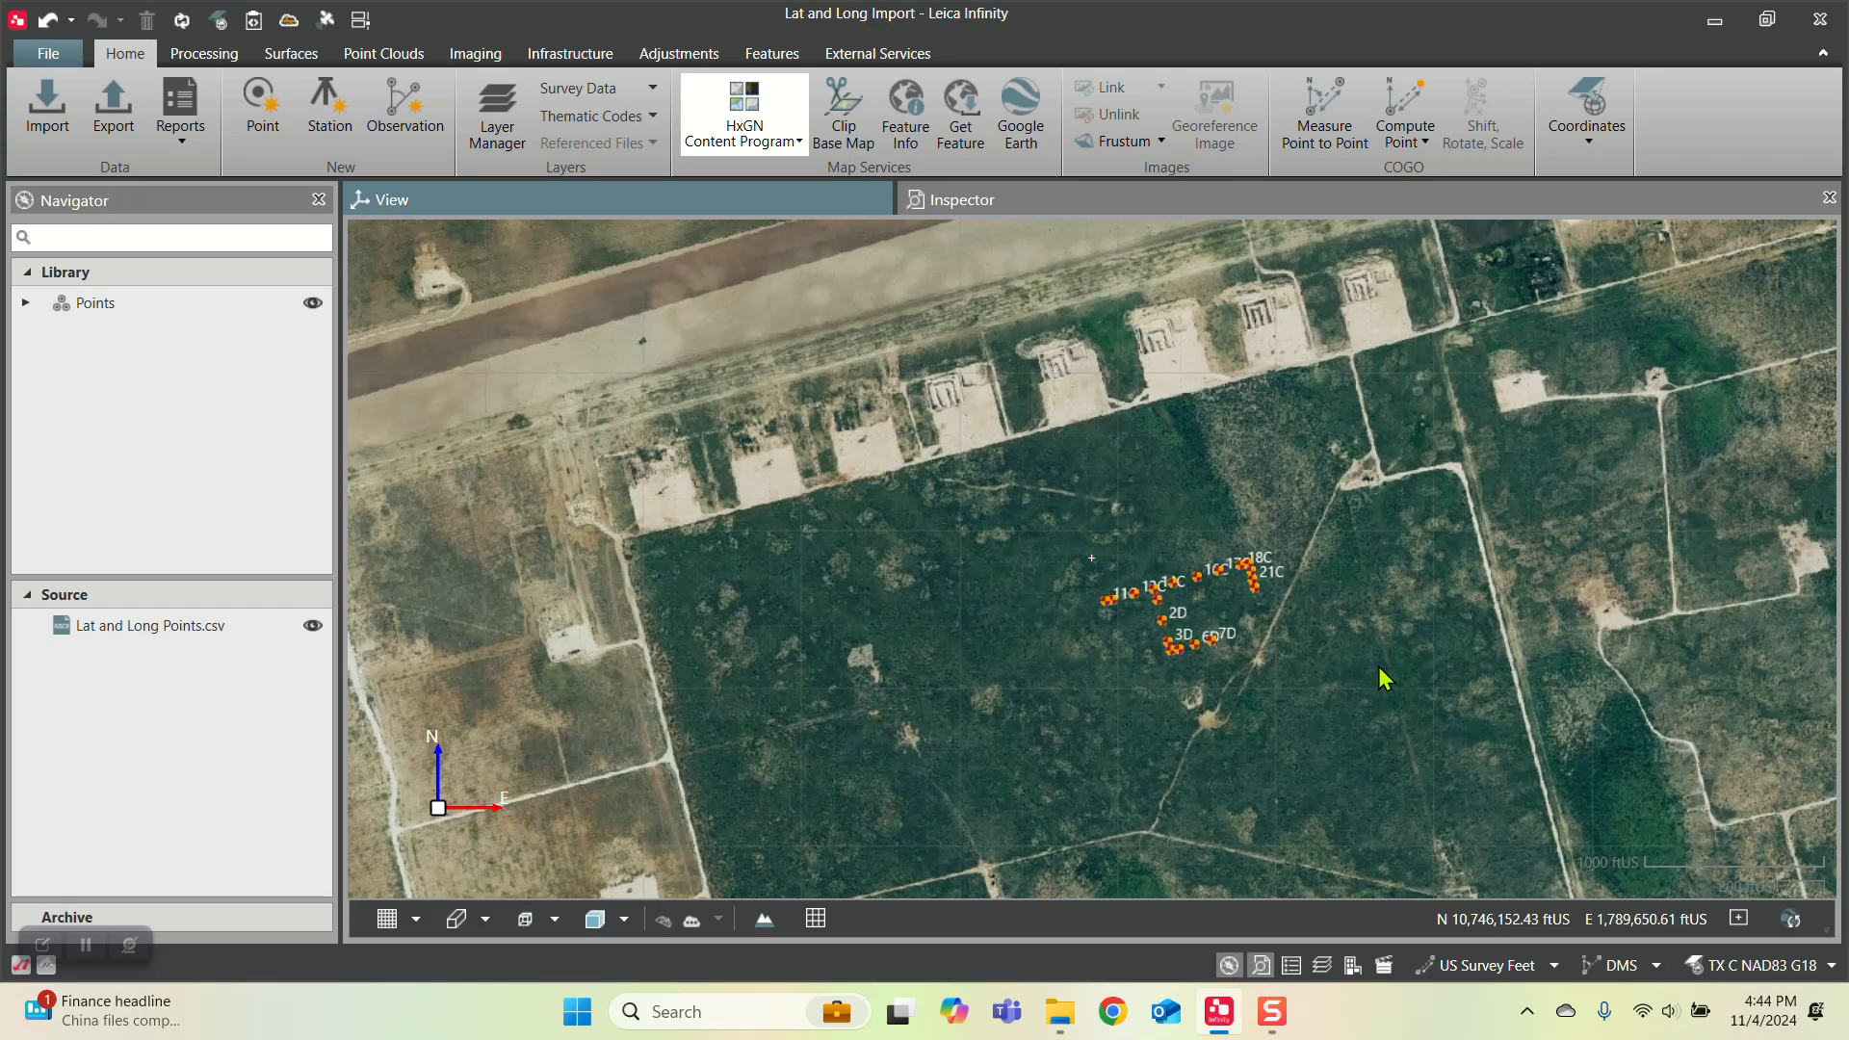
click(843, 128)
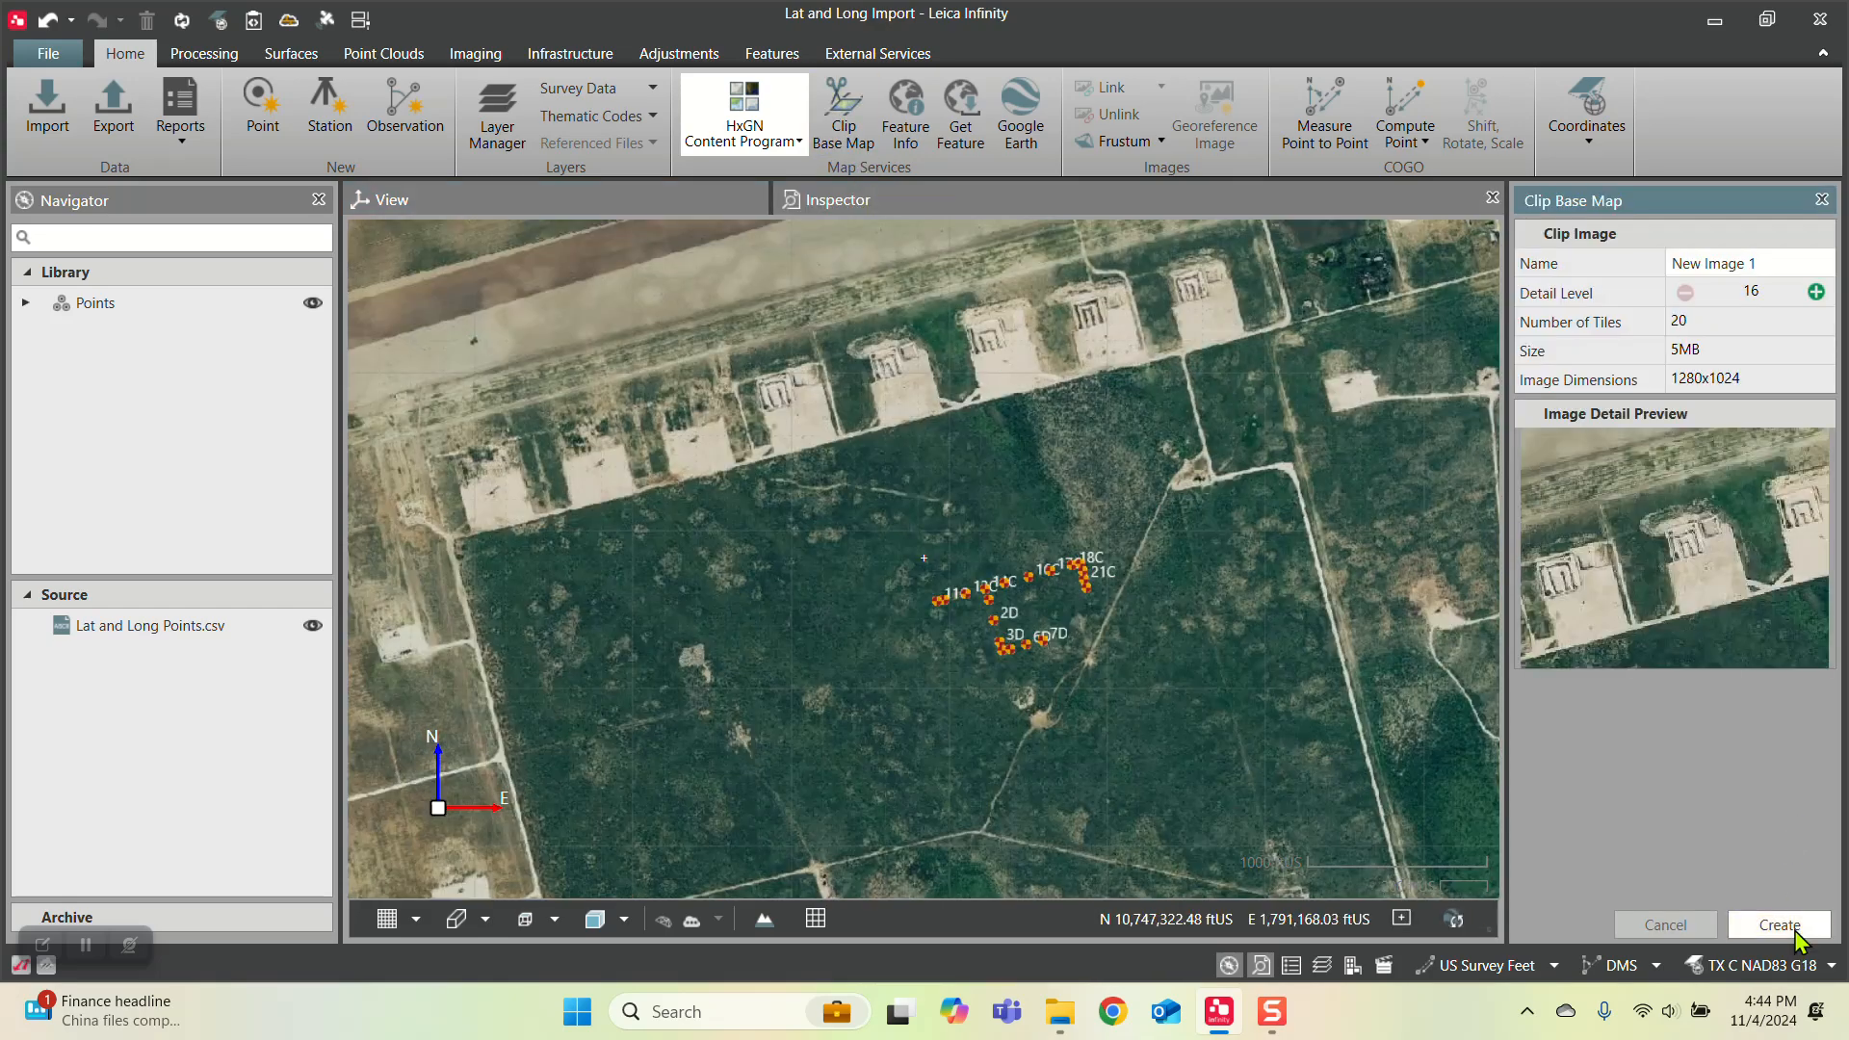
click(1793, 931)
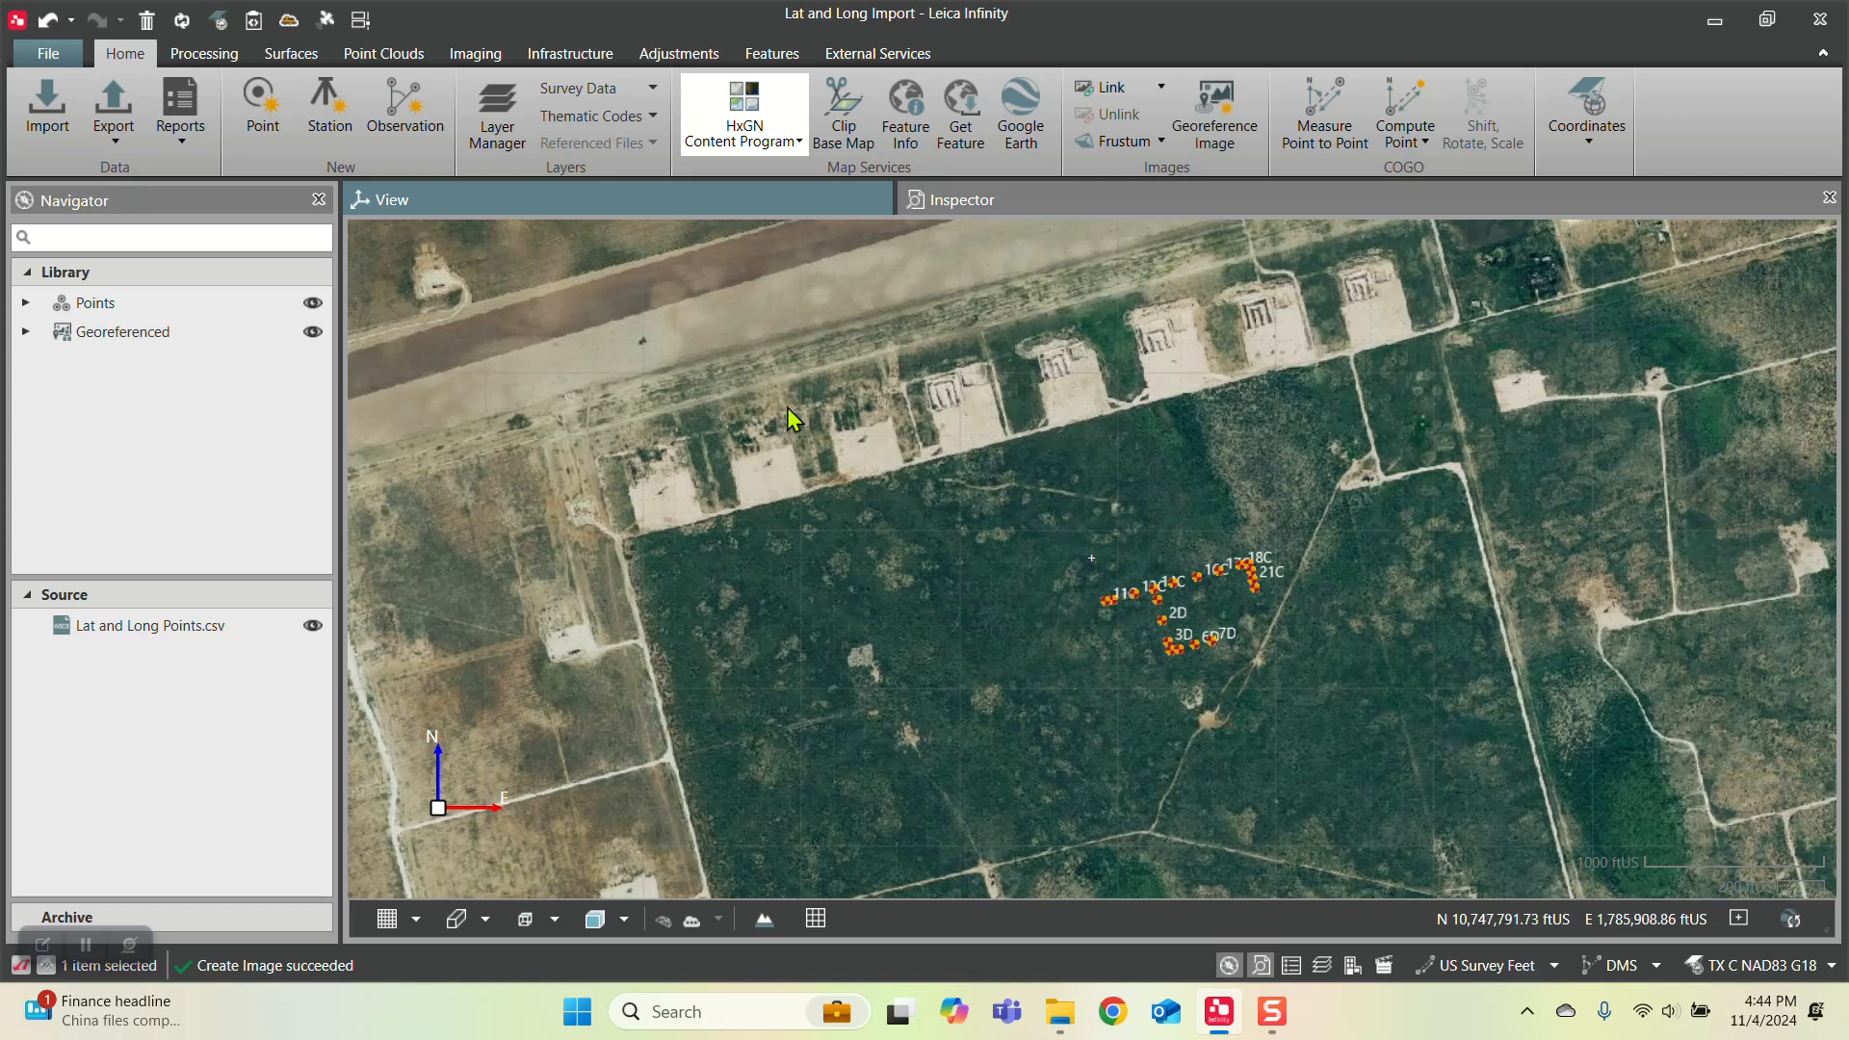
Step: Open the project points in Google Earth and examine their location on the satellite imagery
click(1016, 133)
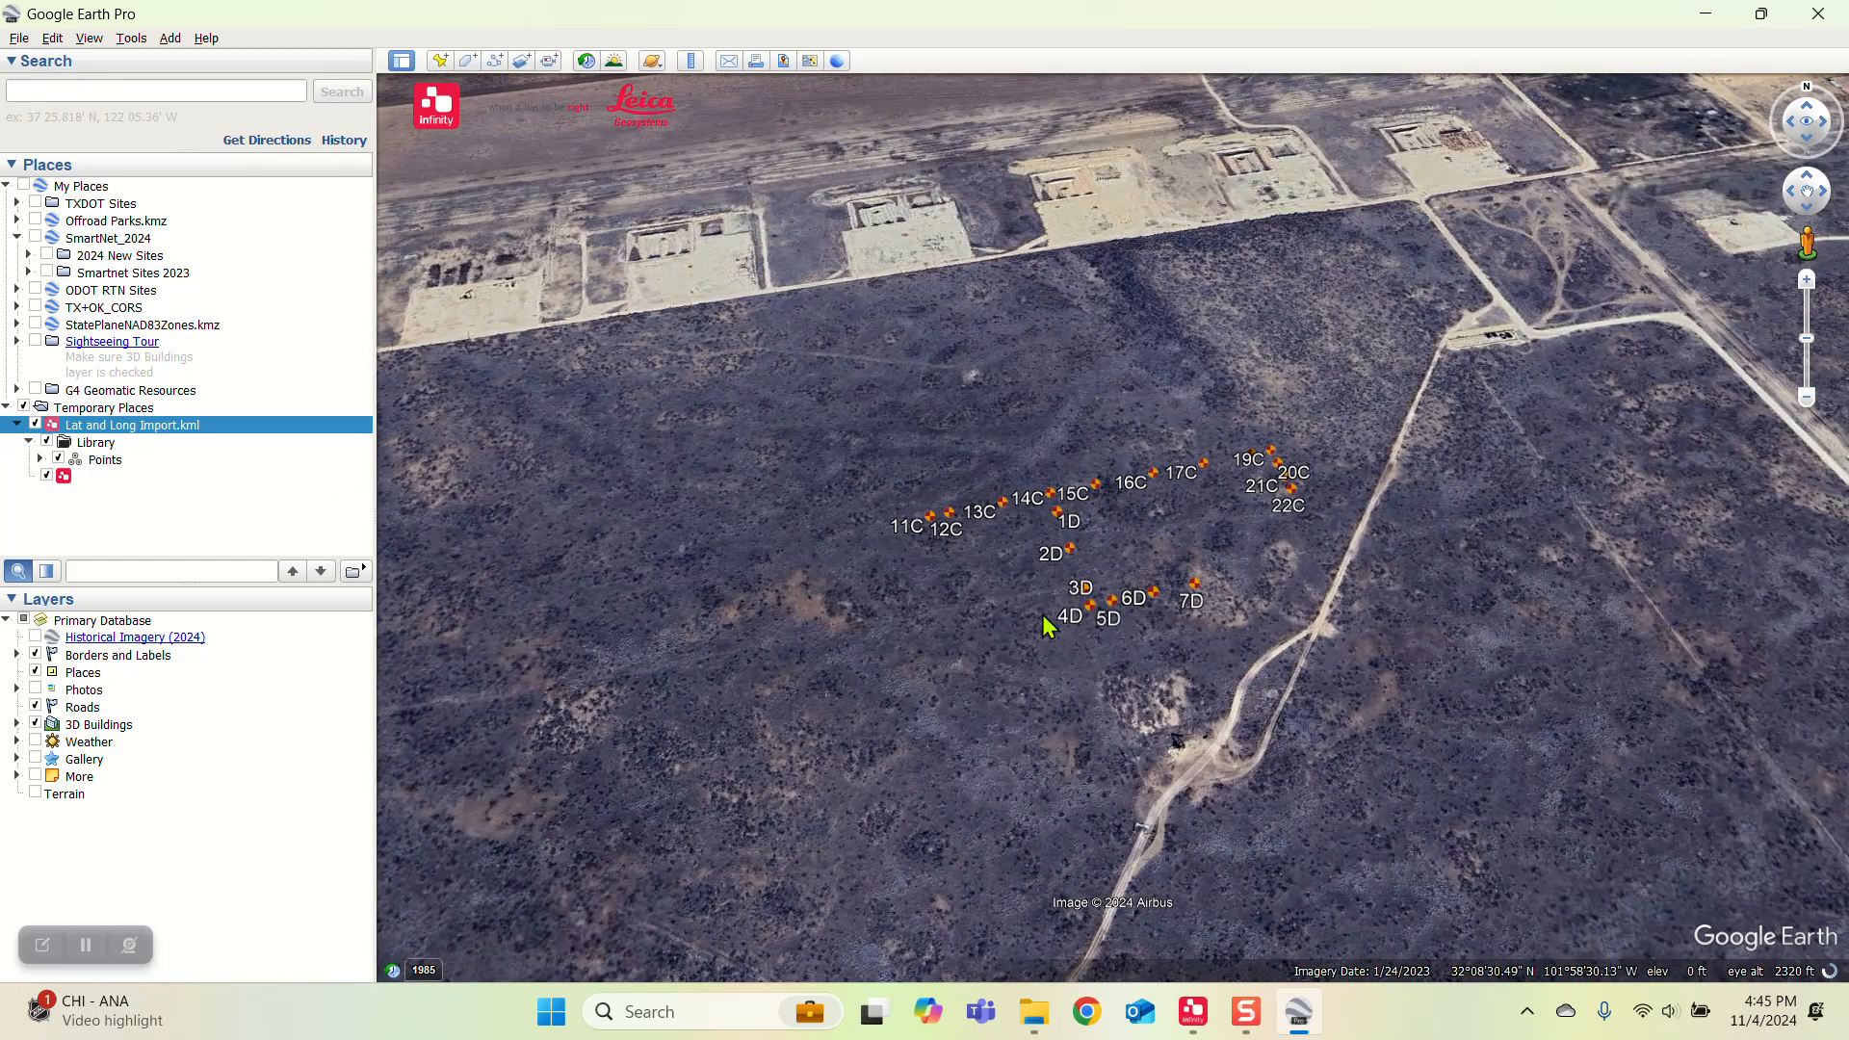
scroll(1173, 489, down, 5)
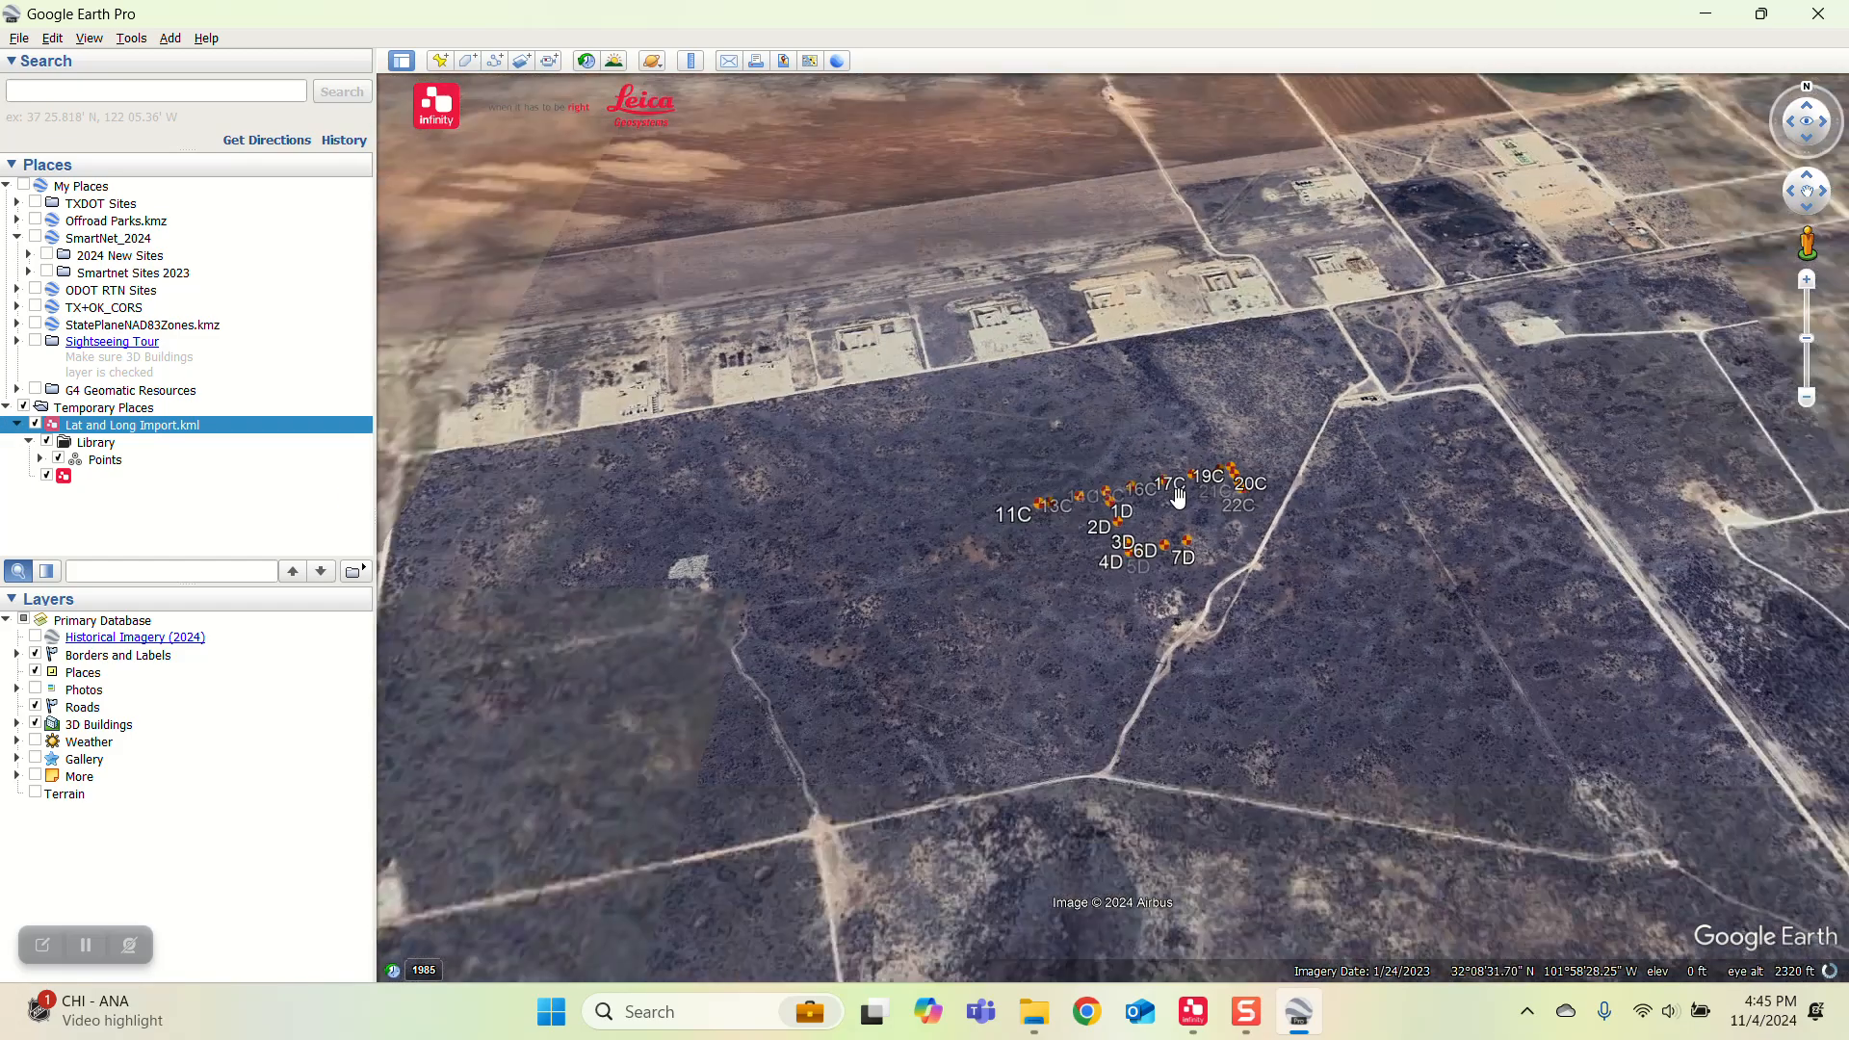
drag(1195, 484, 1182, 365)
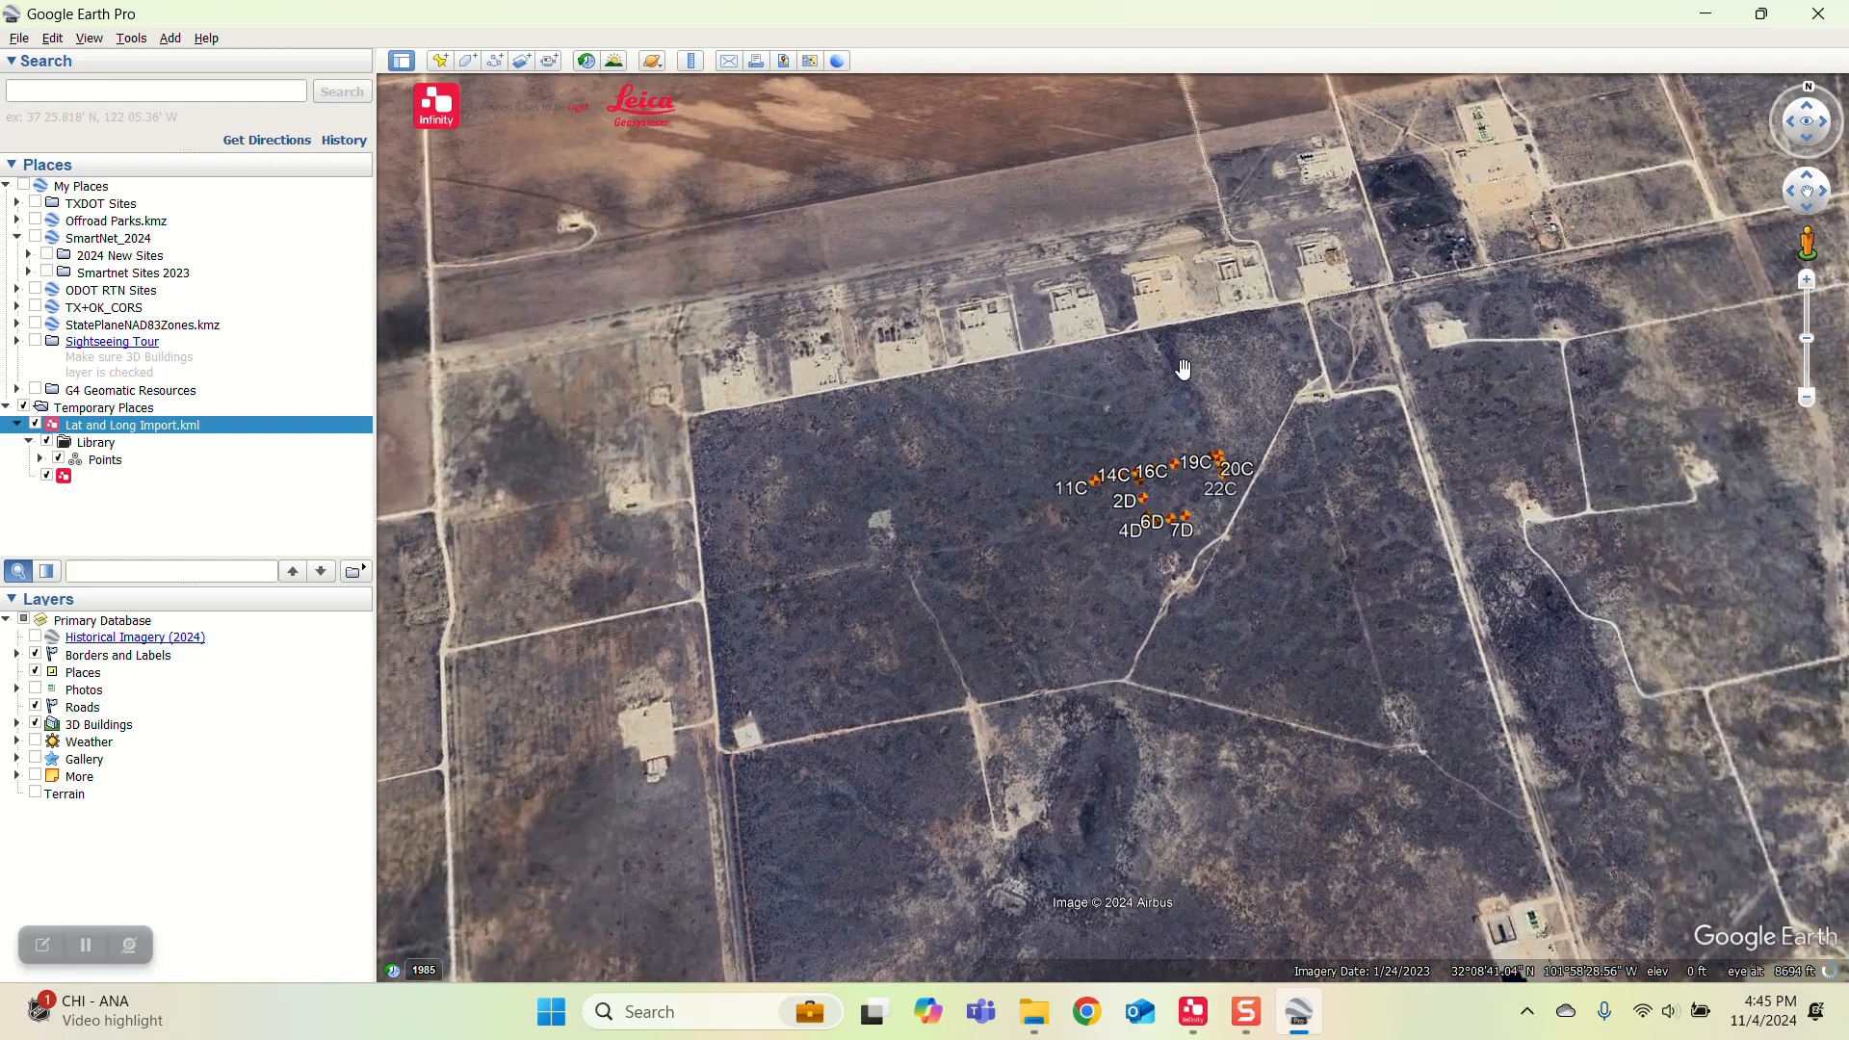
scroll(1183, 367, up, 2)
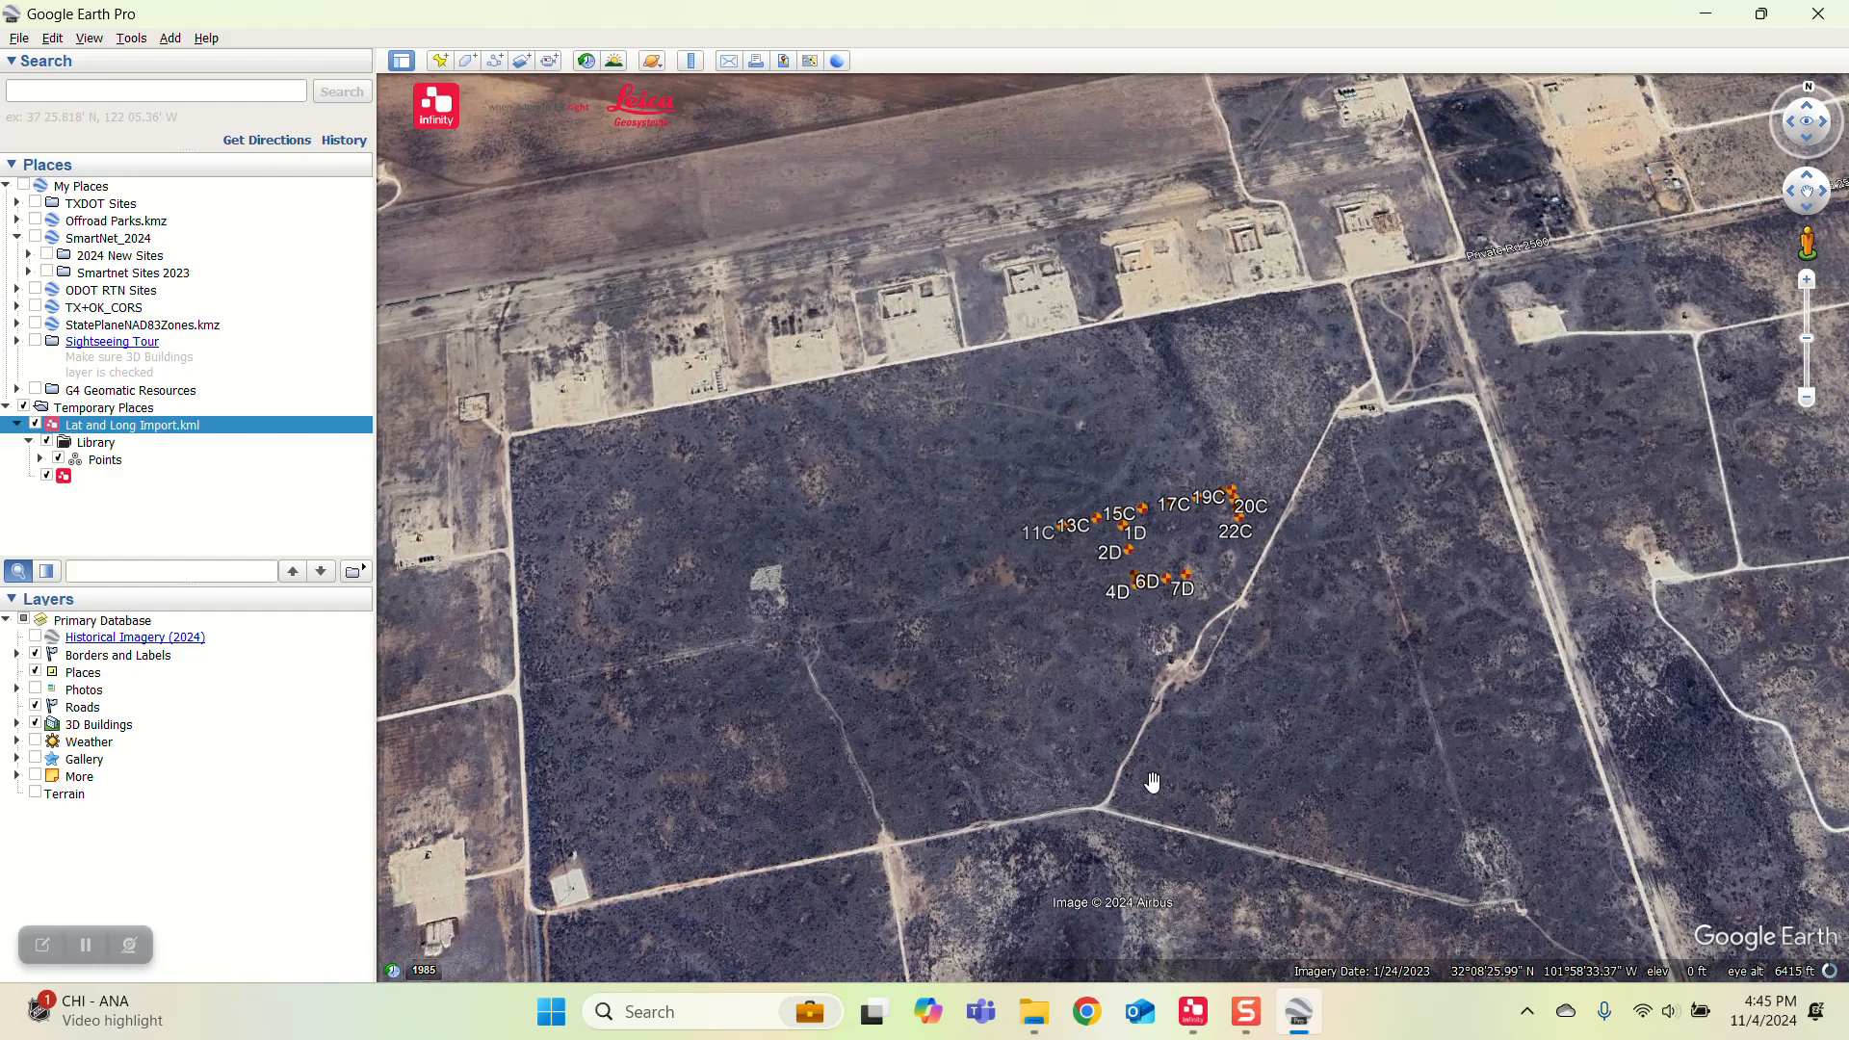
Step: Open Lat and Long Points.csv from the Desktop in Excel and copy the latitude and longitude of point 11C
click(1708, 13)
click(1714, 20)
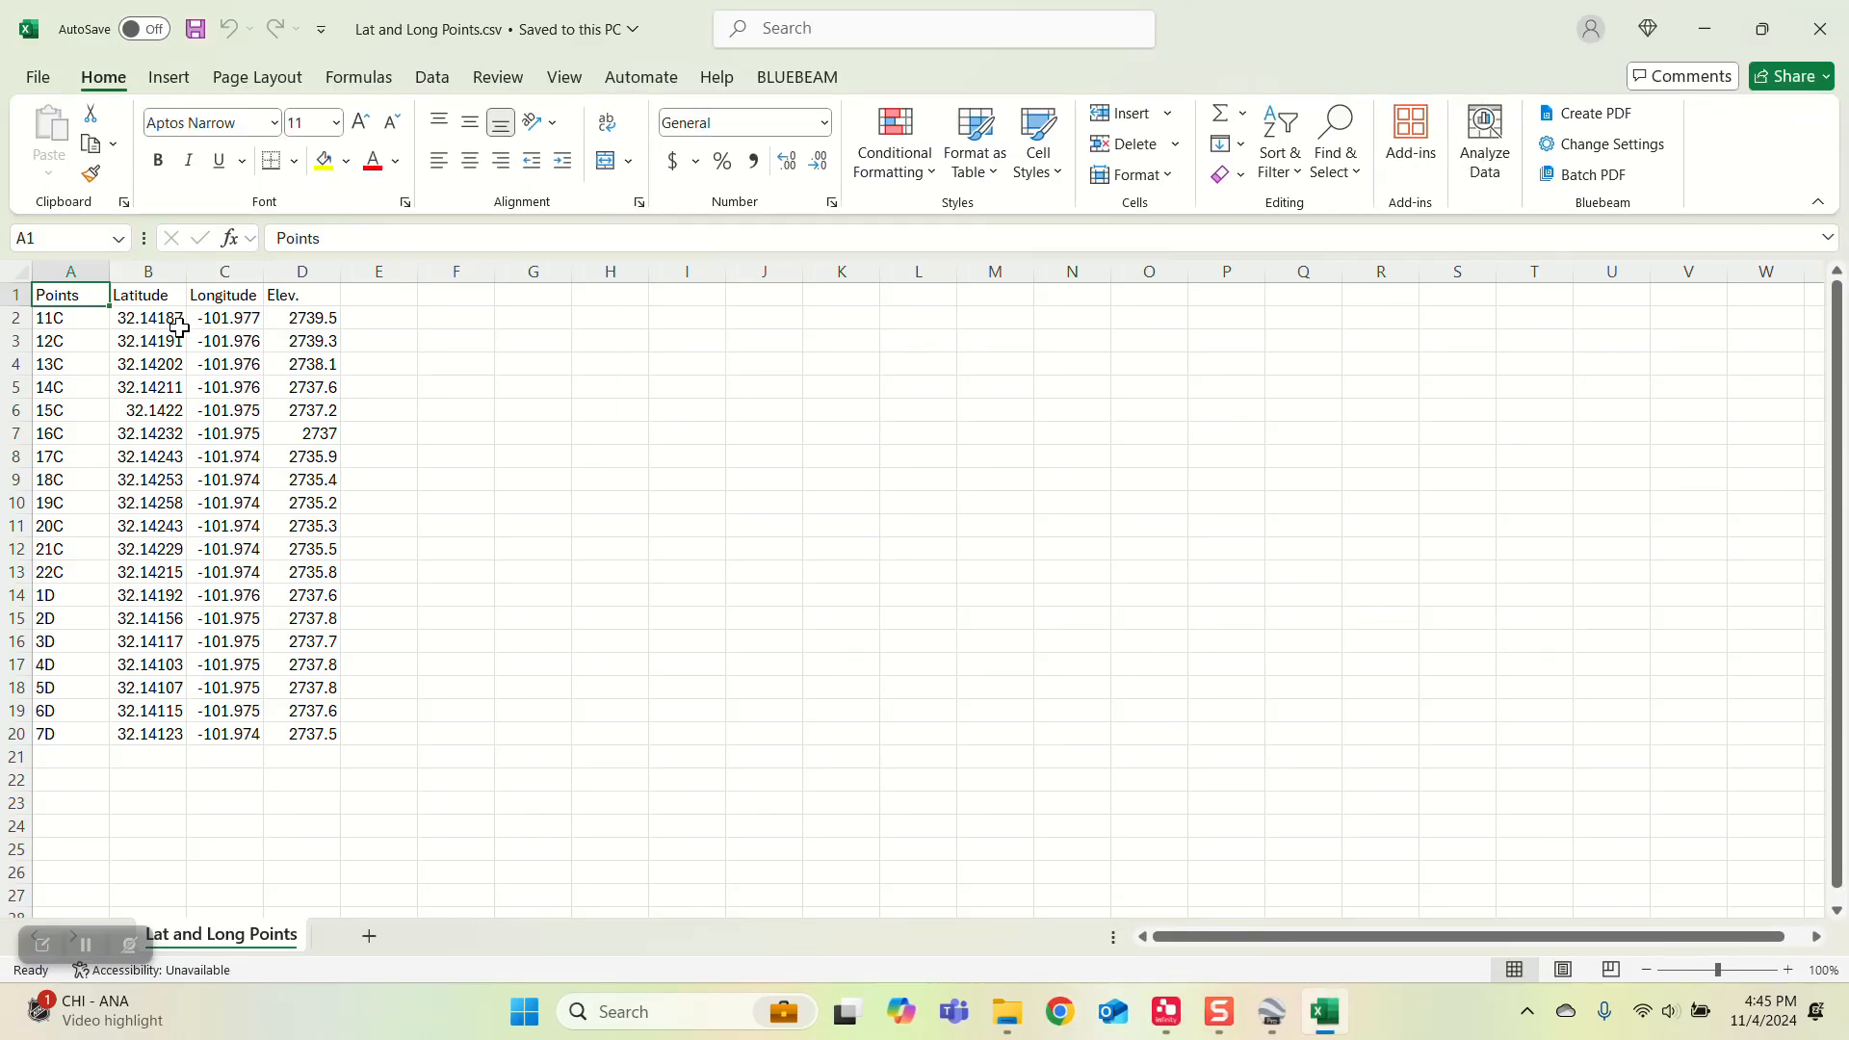
click(159, 321)
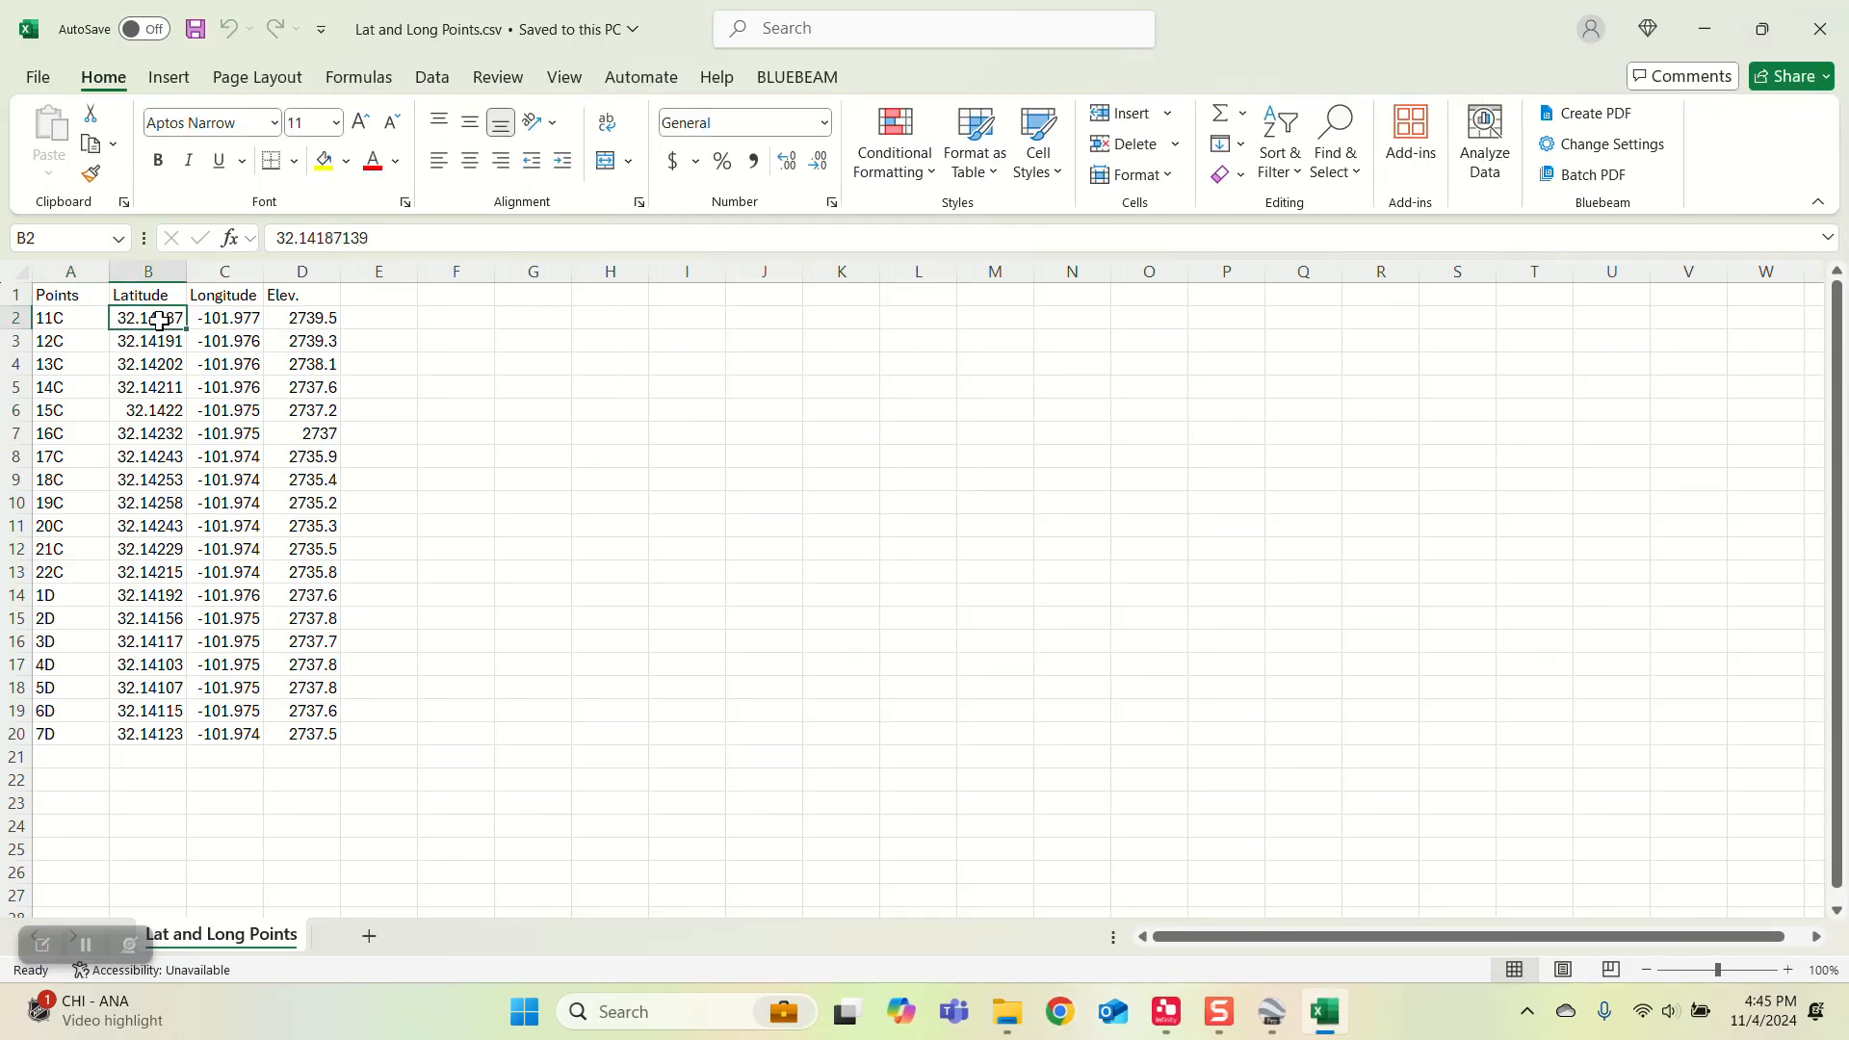
shift+click(243, 318)
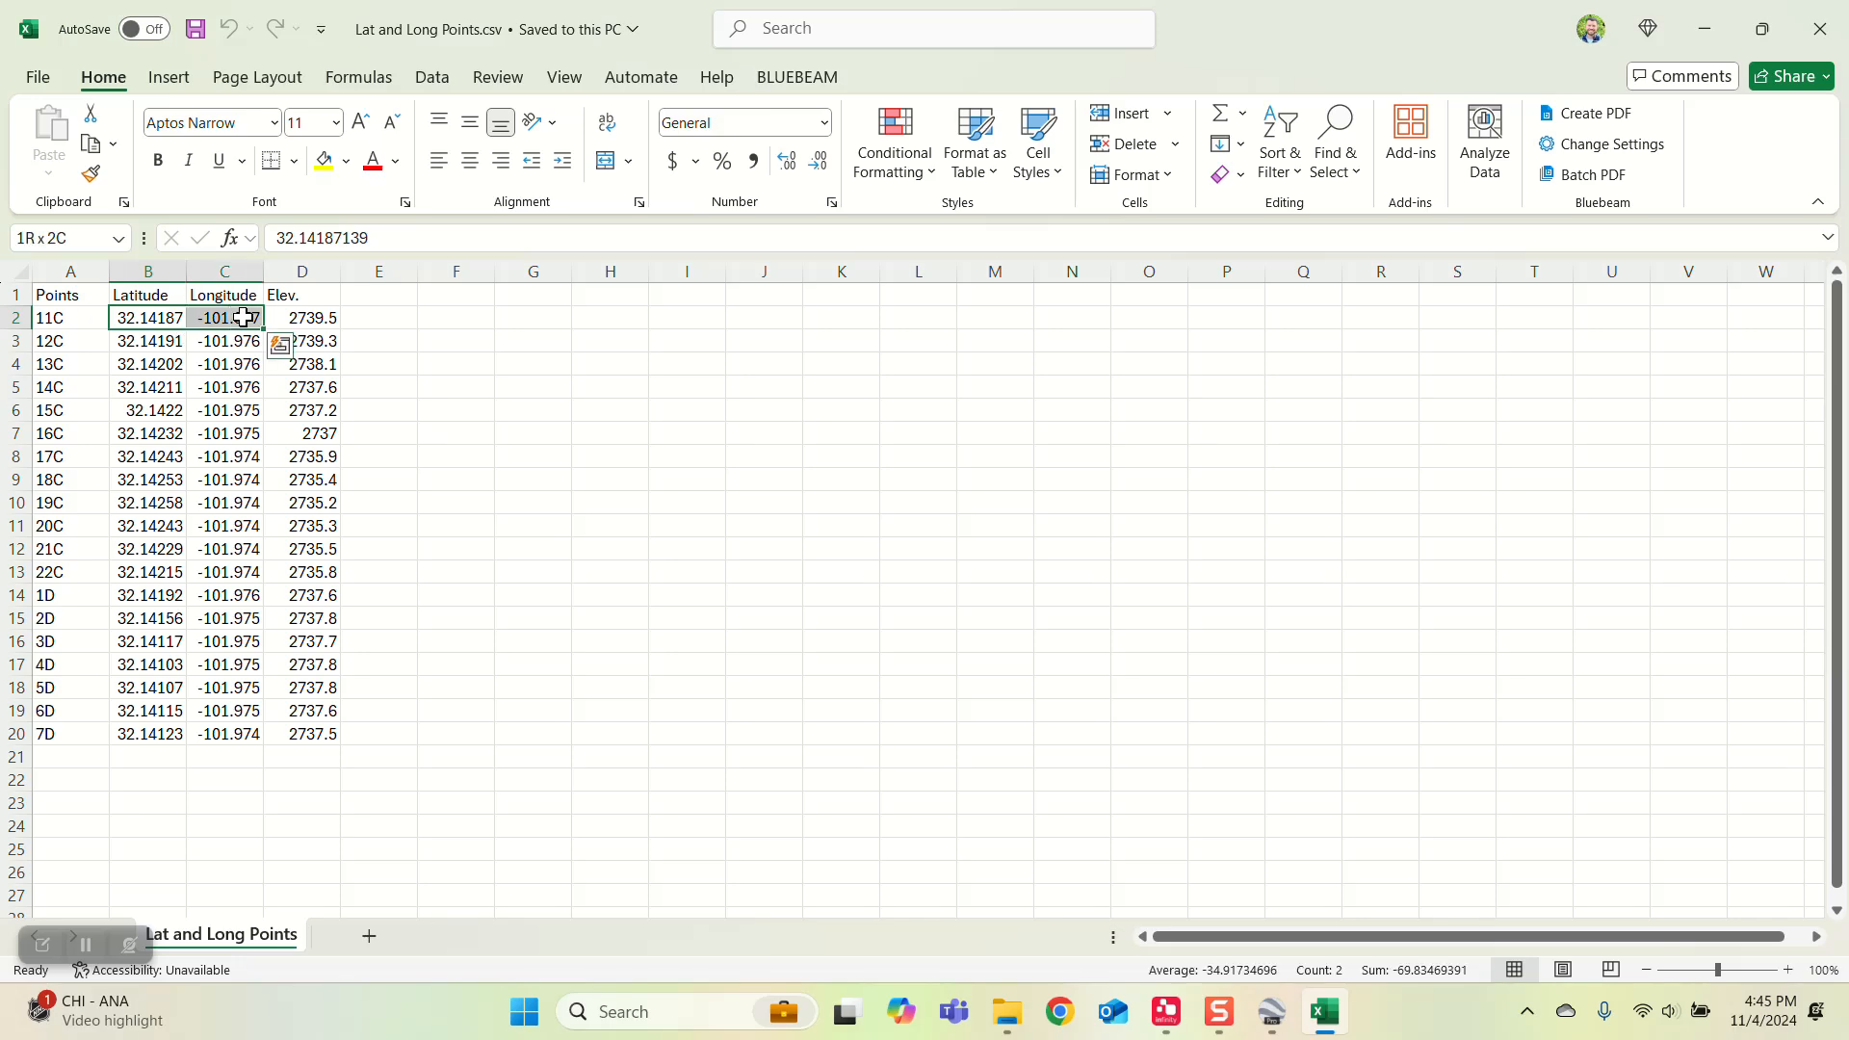
key(ctrl+c)
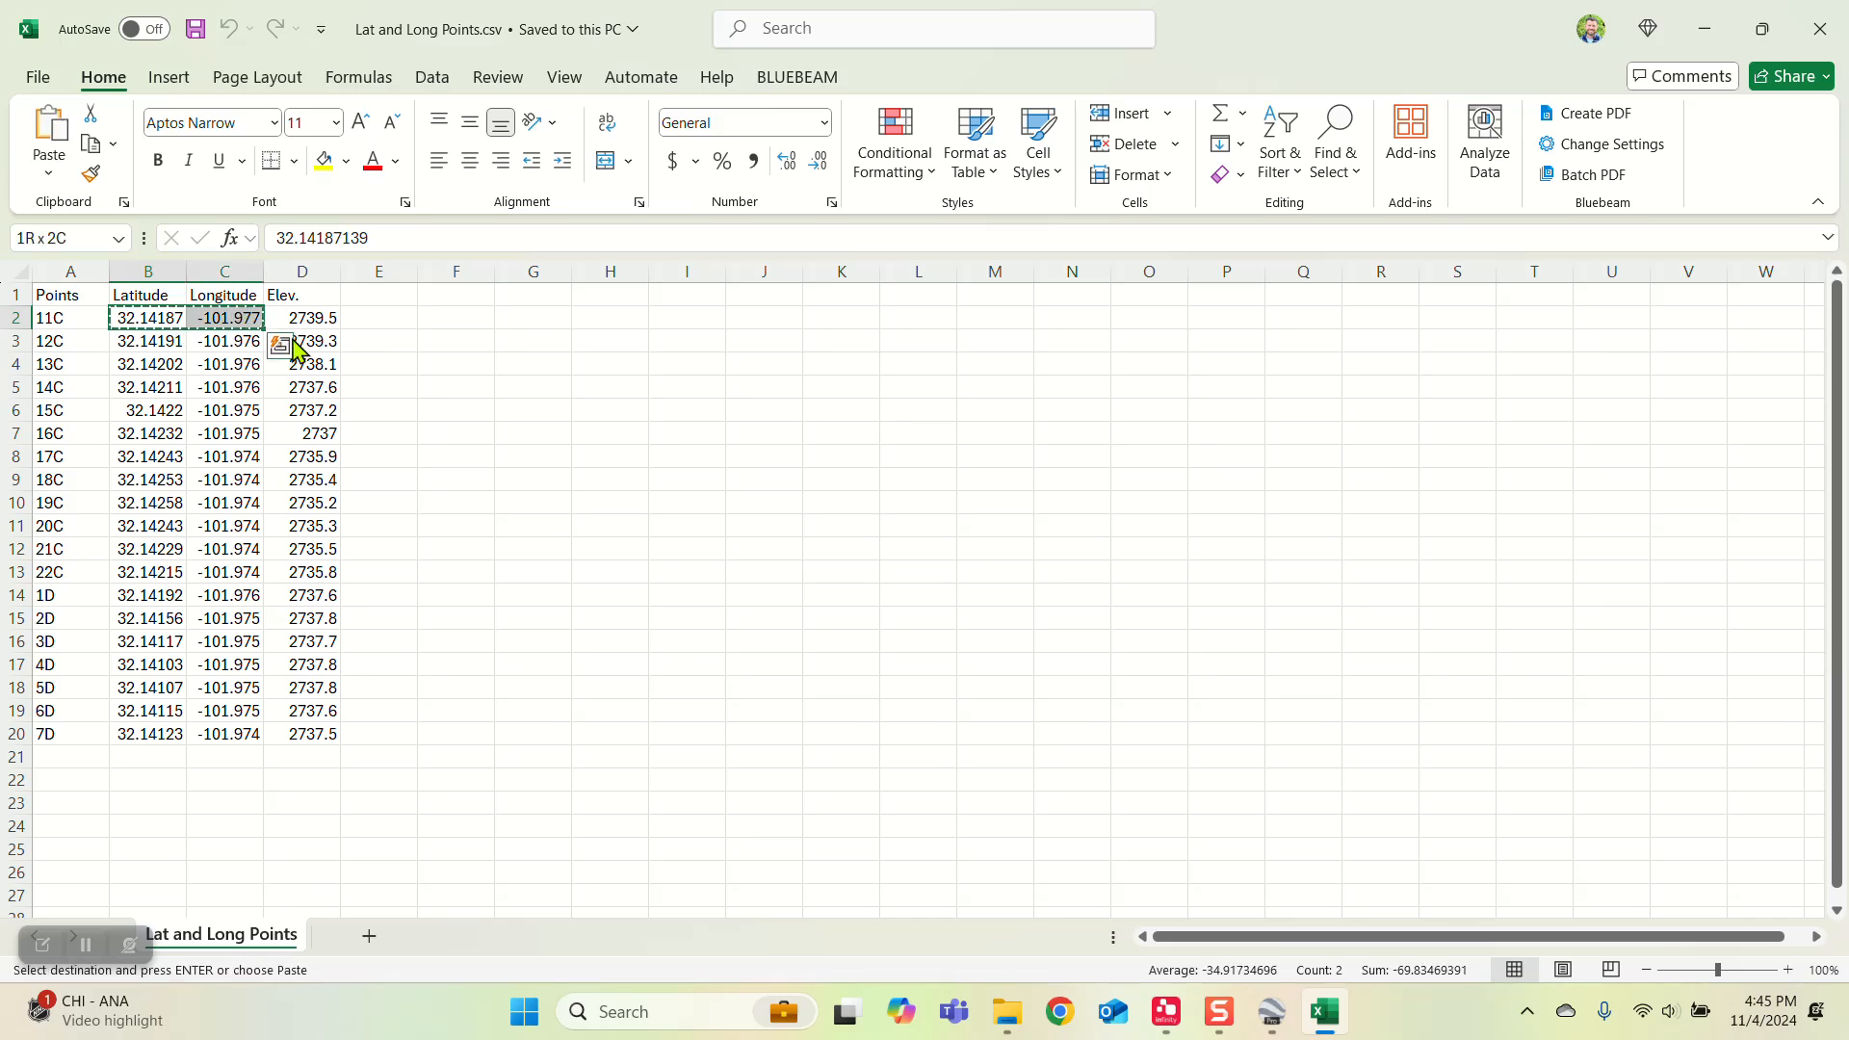
Step: Switch to Google Earth, search for the coordinates 32.14187139 -101.9765653 and compare the pin with imported point 11C
click(1269, 1006)
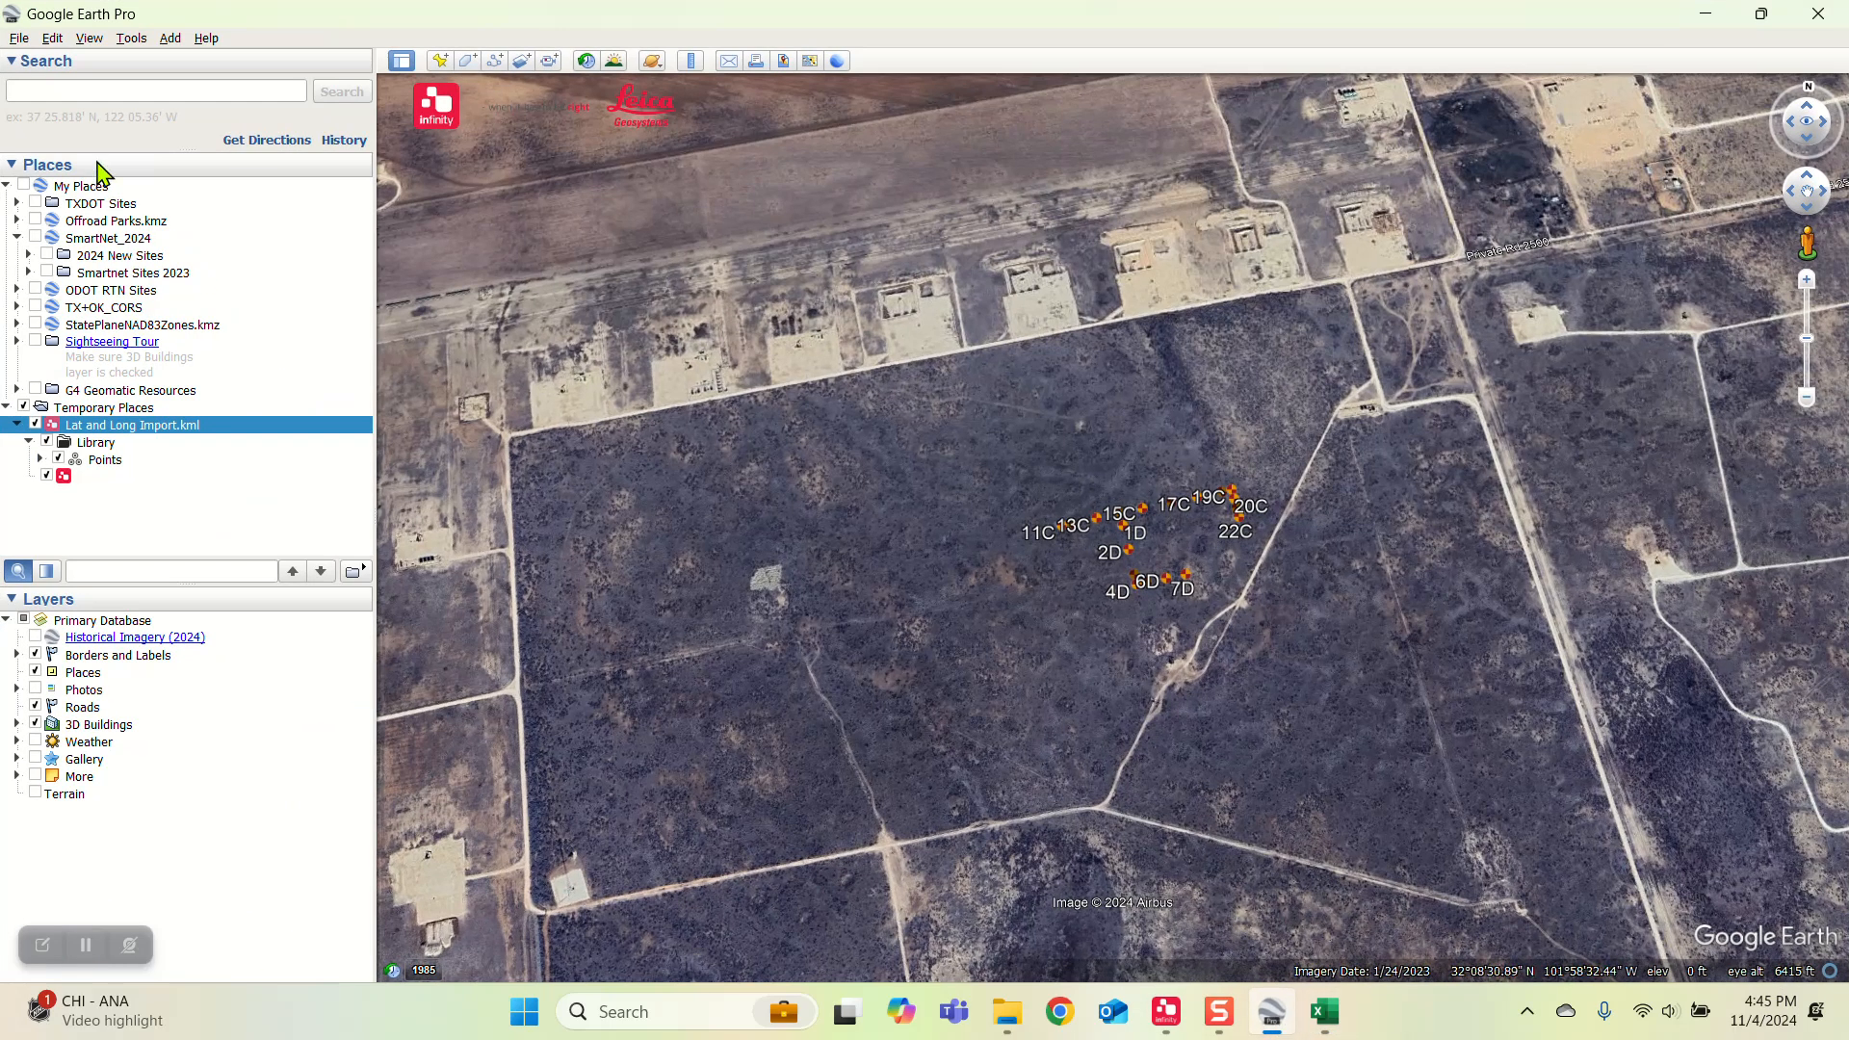
click(87, 93)
key(ctrl+v)
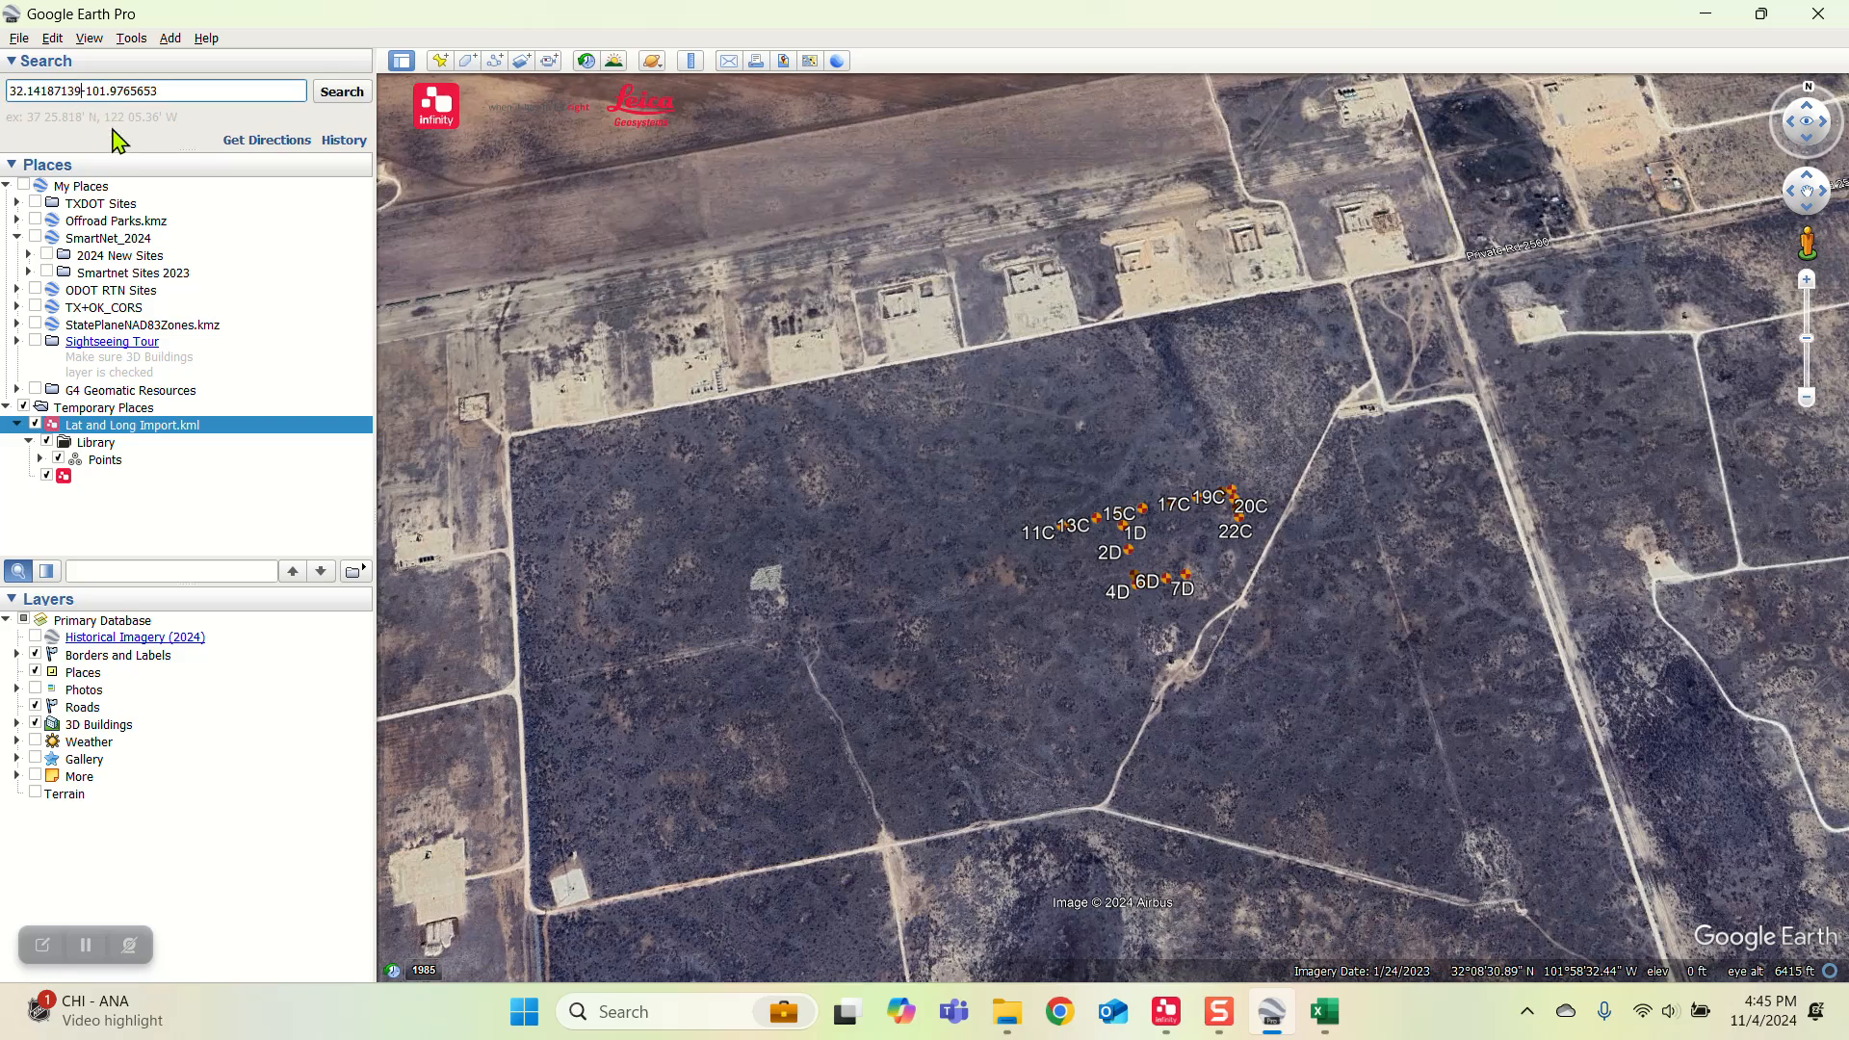
click(347, 97)
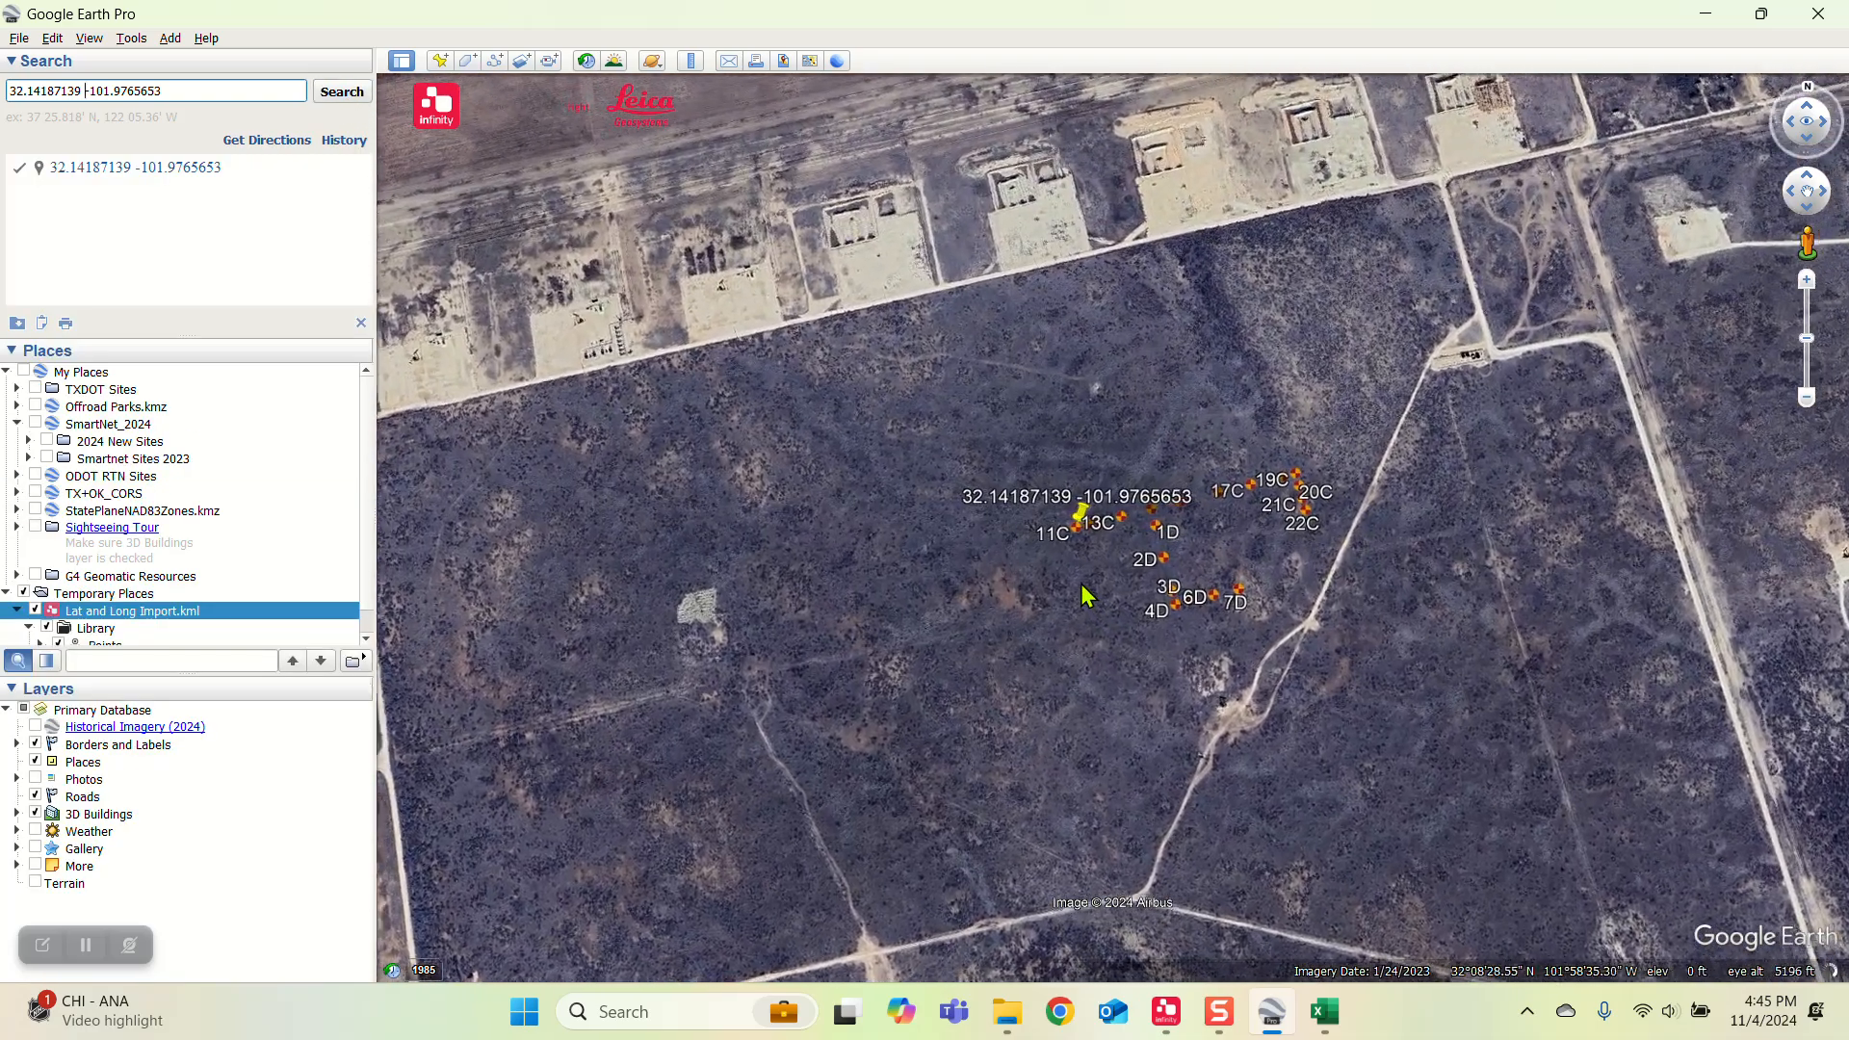
scroll(1141, 585, up, 5)
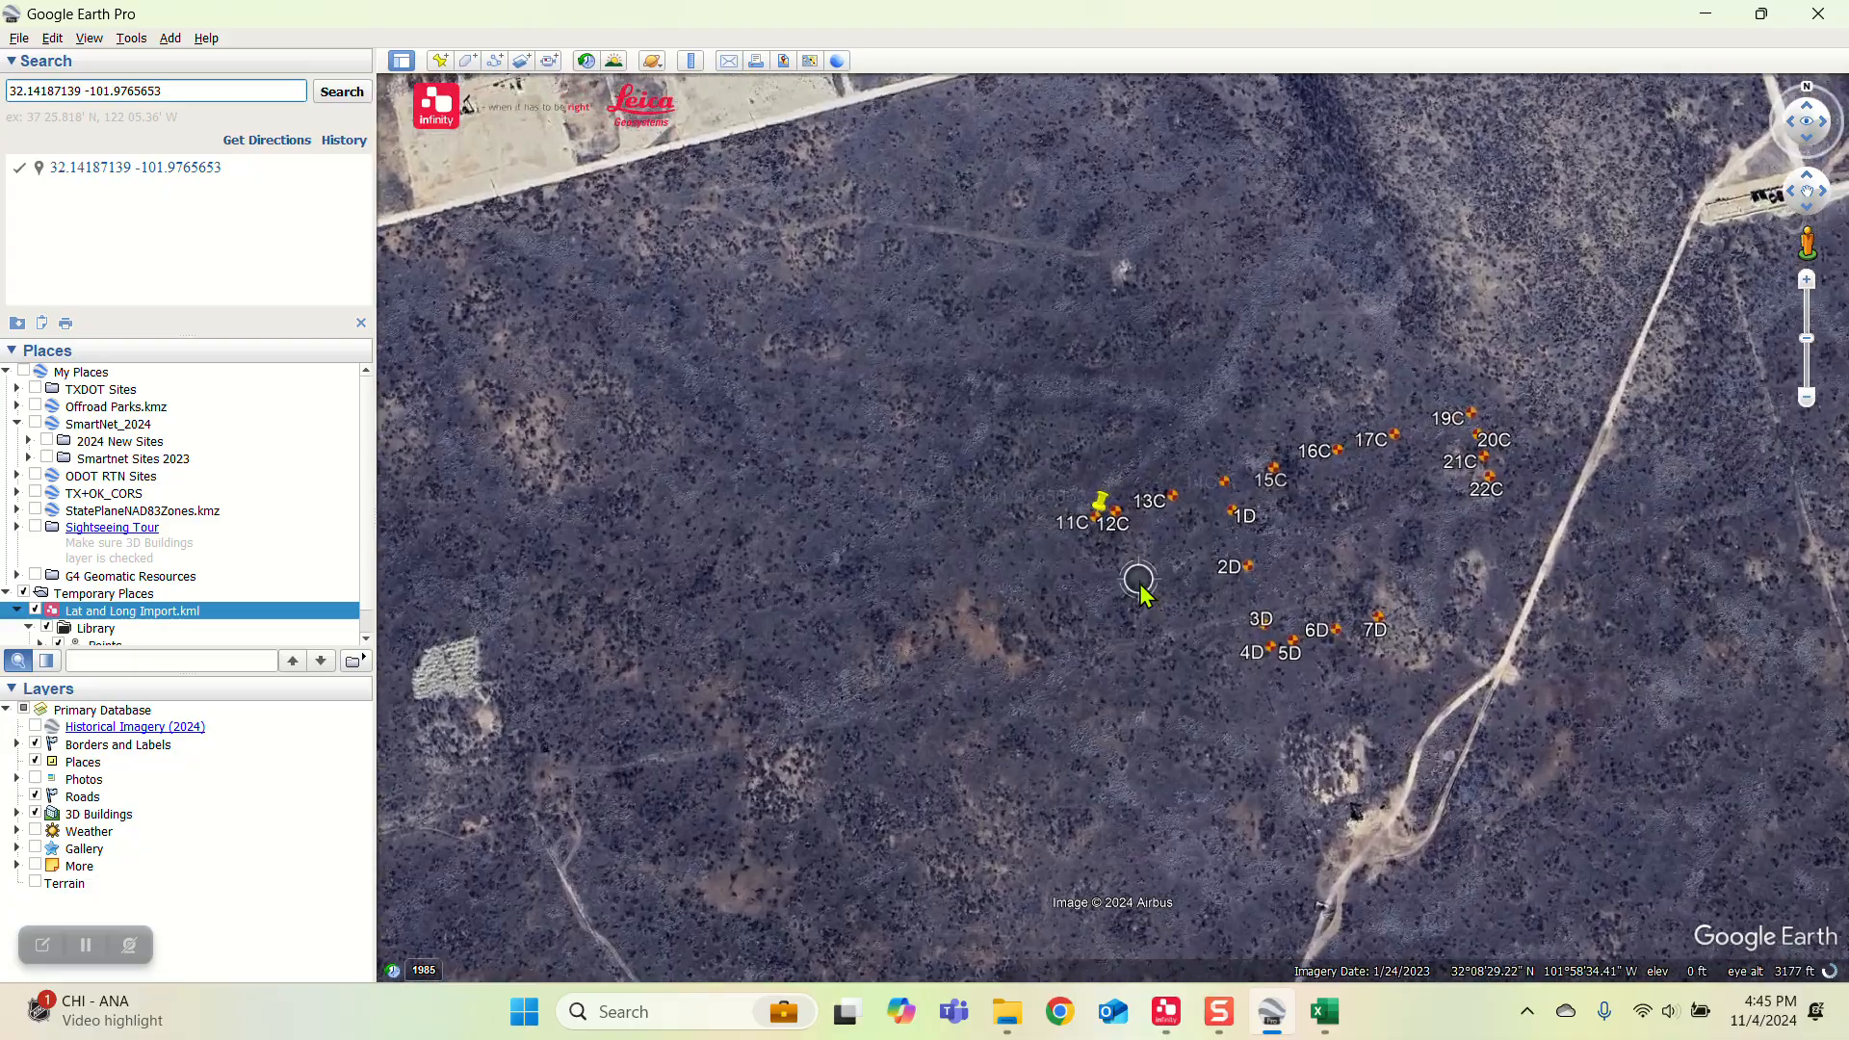
scroll(1147, 552, down, 5)
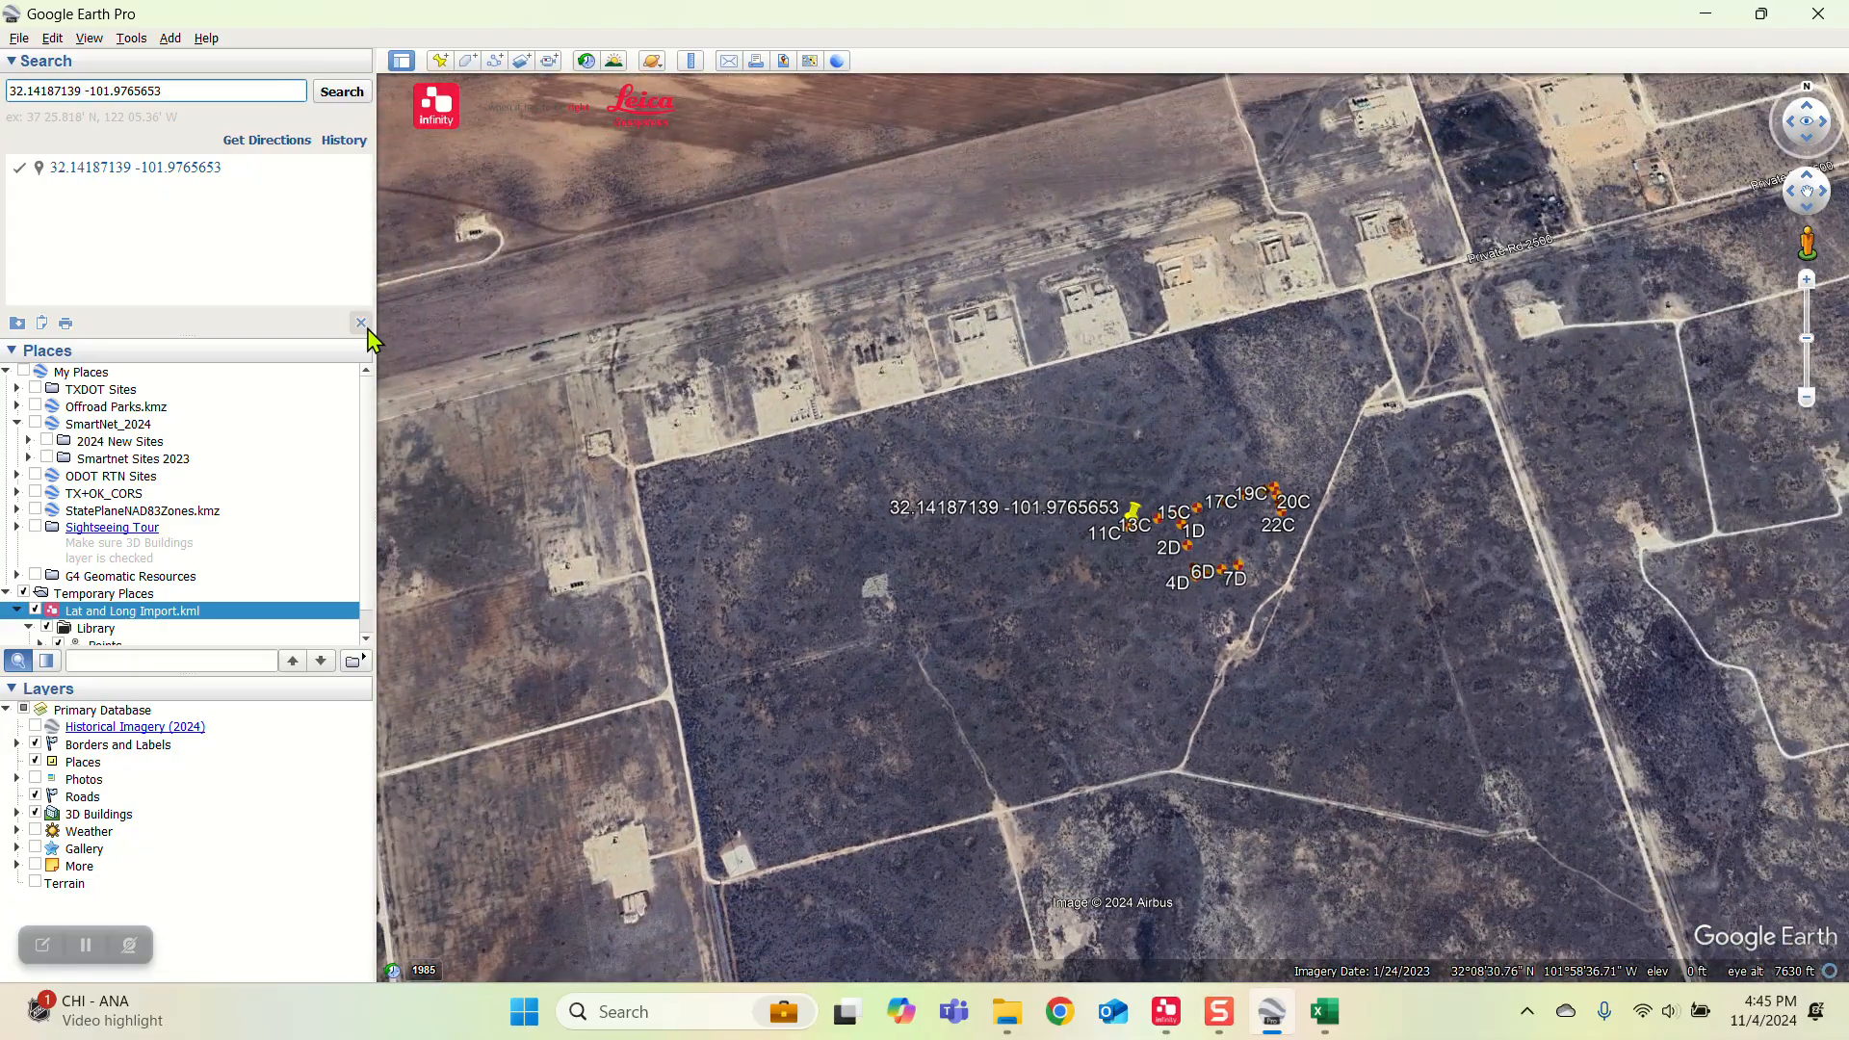
Step: Clear the coordinate search result in Google Earth and view the wider area around the imported points
click(362, 324)
scroll(1341, 511, down, 4)
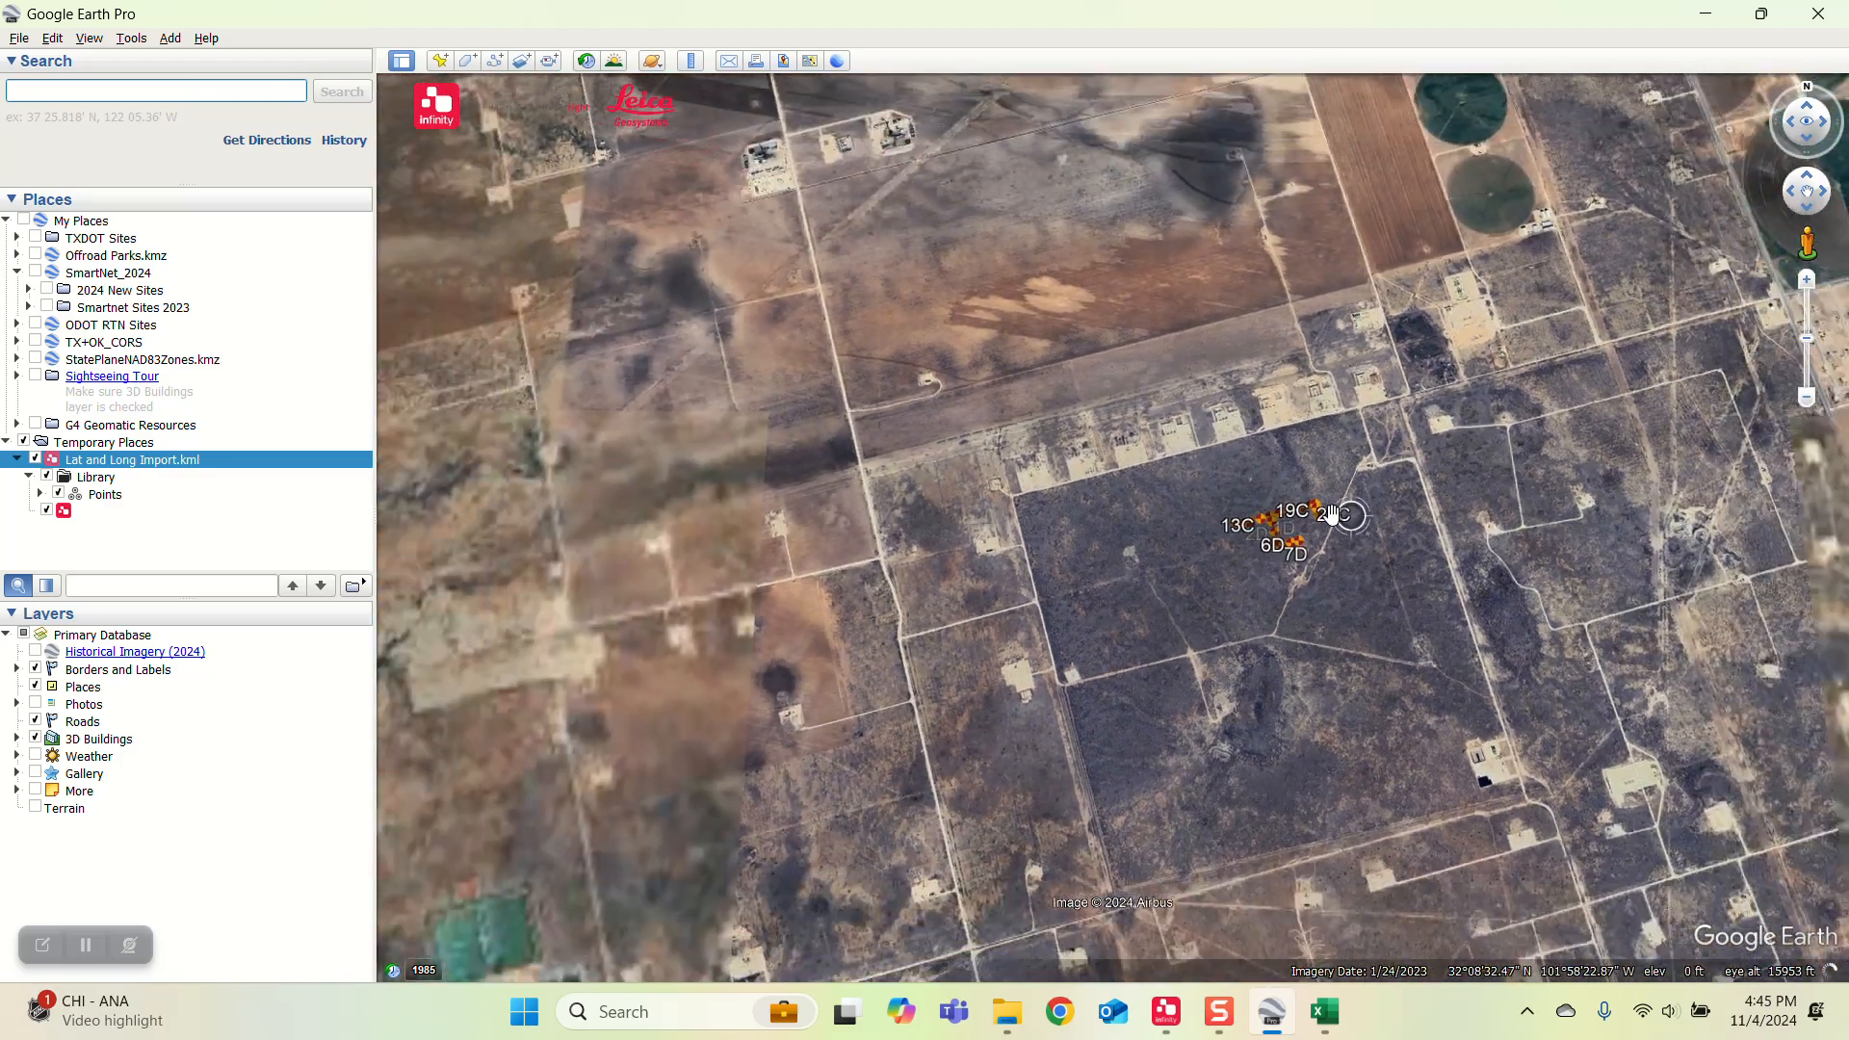
drag(1342, 511, 1201, 506)
Step: Switch to Leica Infinity and turn off the HxGN Content Program imagery so only the clipped image lies behind the points
click(1167, 1012)
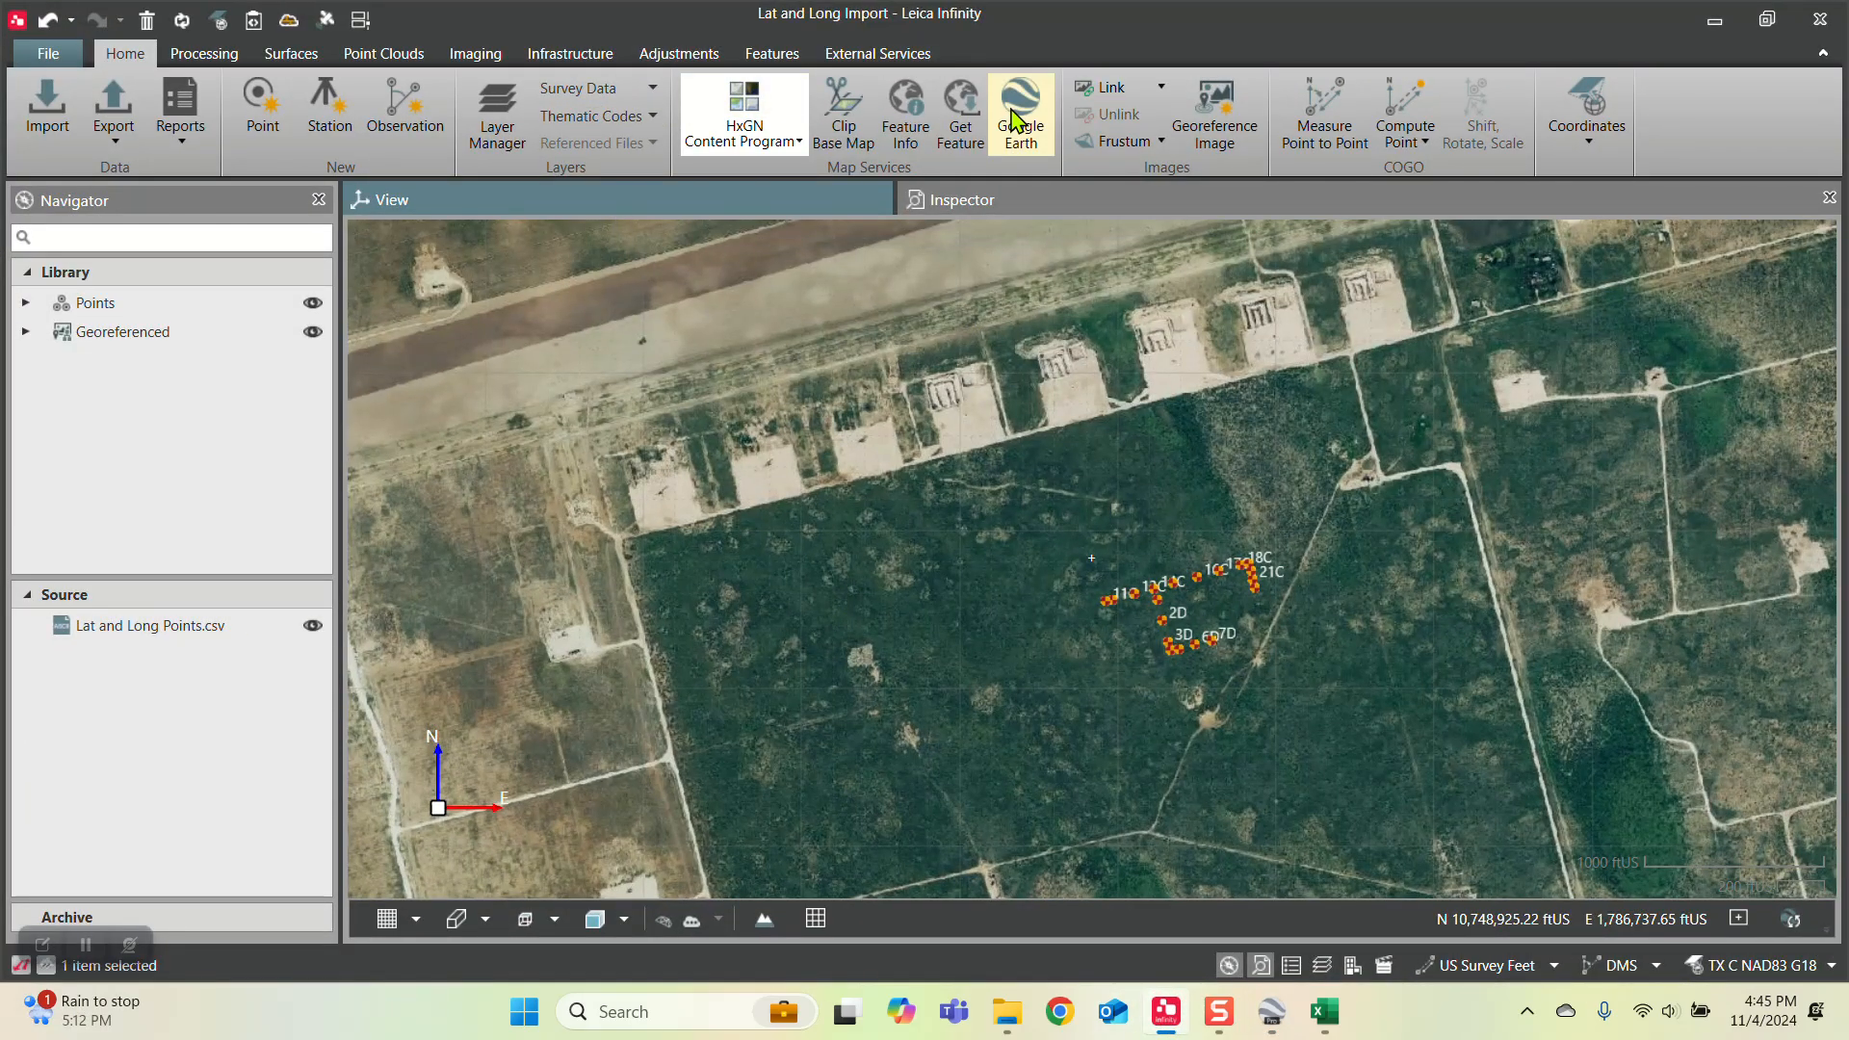
scroll(1088, 549, down, 2)
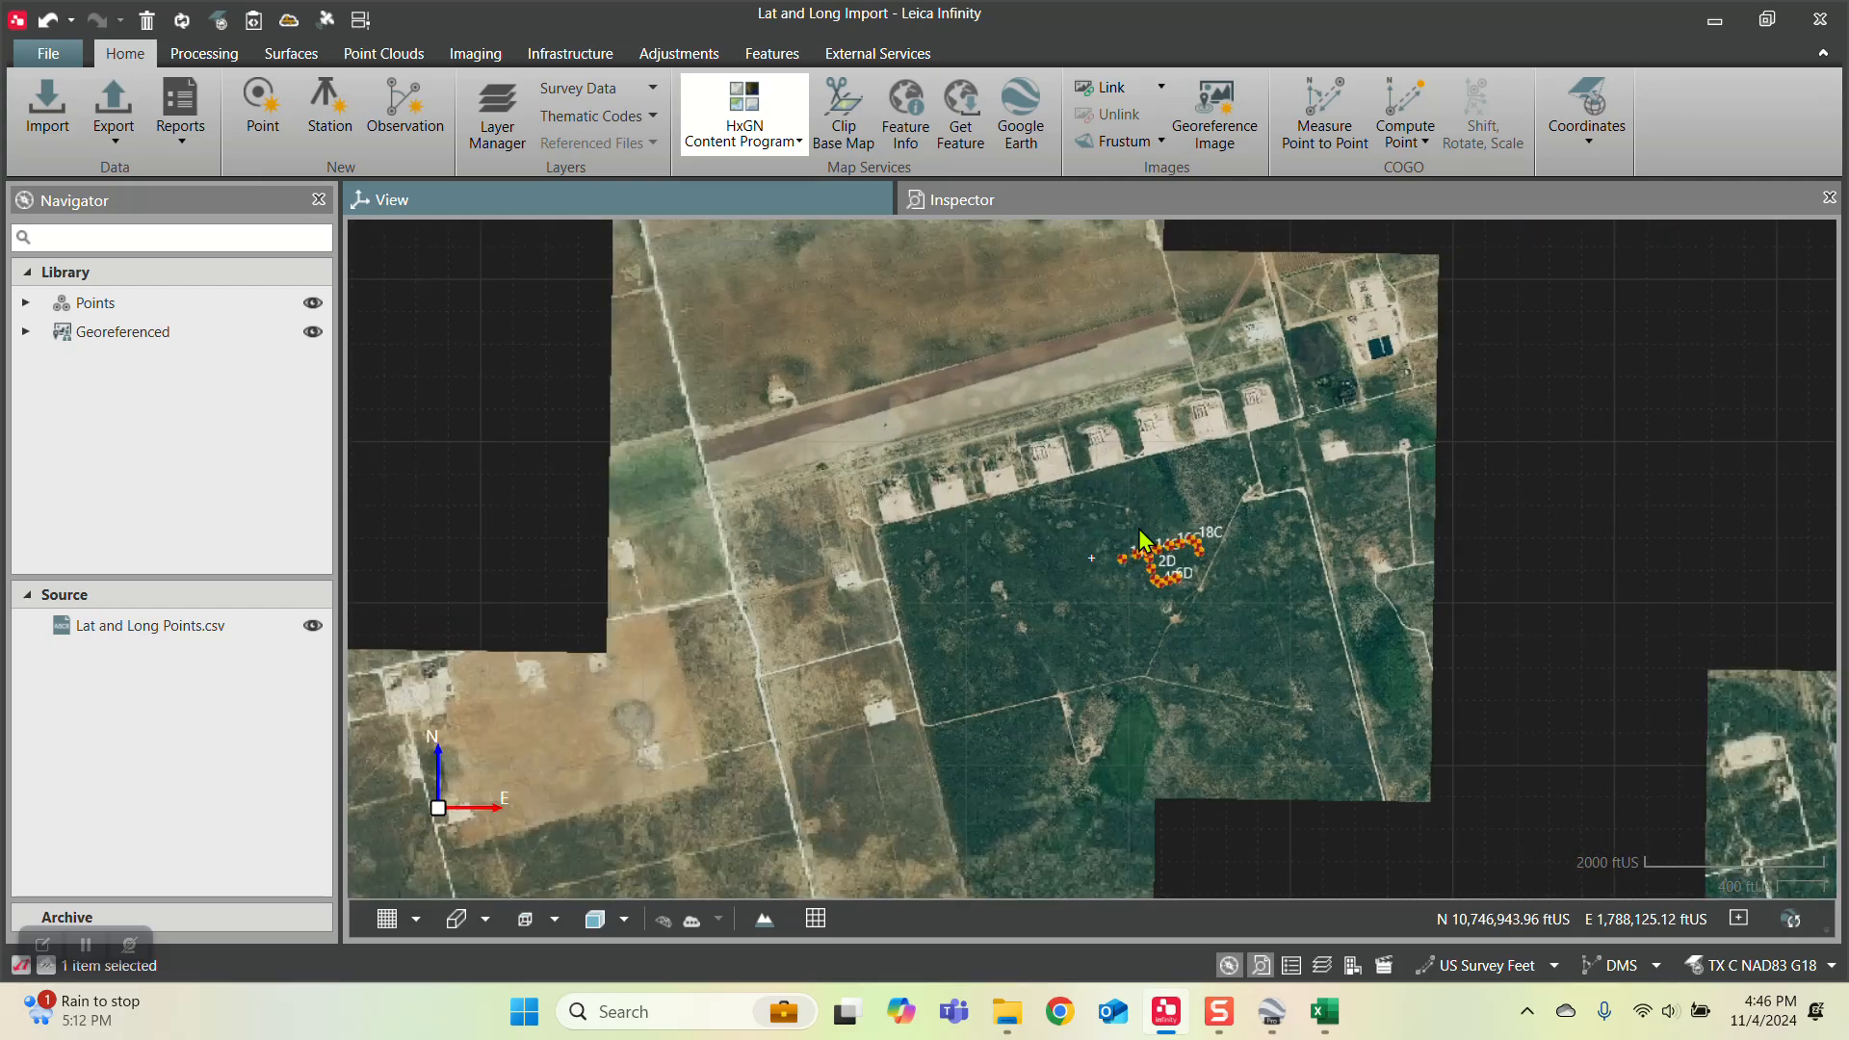
click(744, 106)
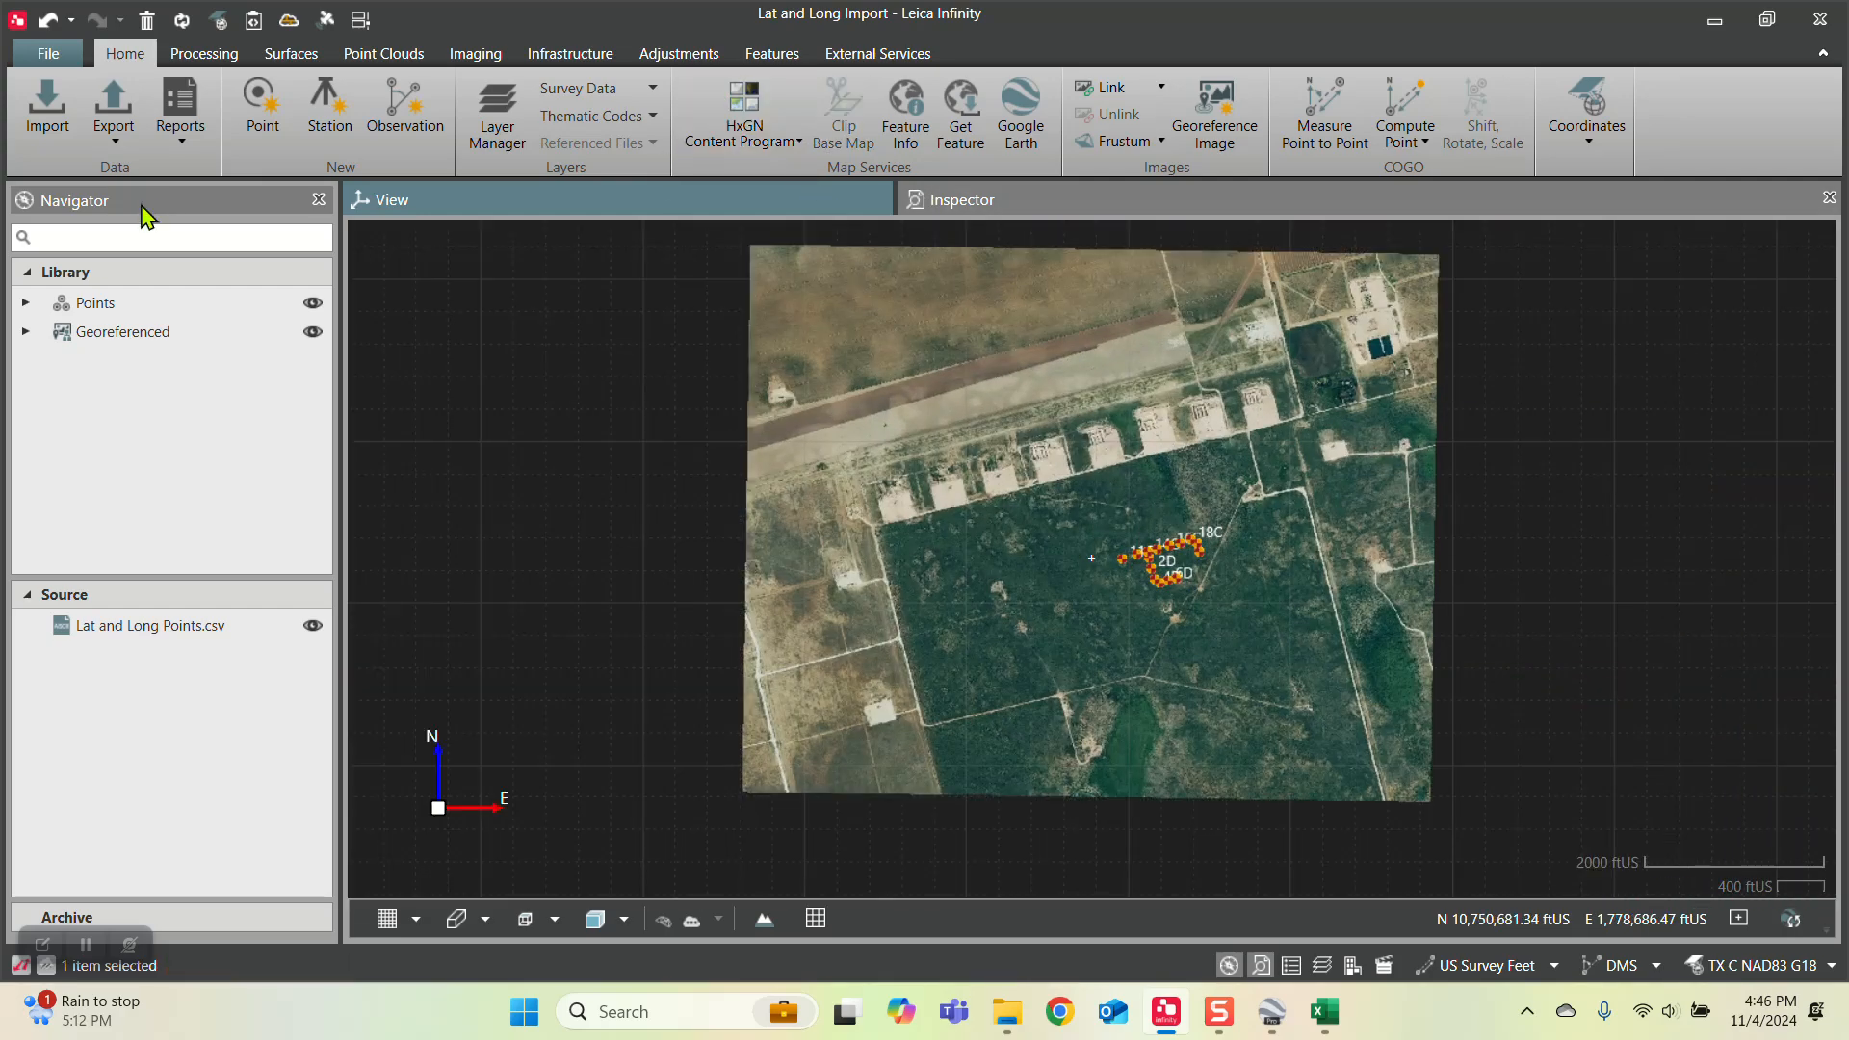
Step: Review the Infinity version, maintenance and license information, and return to the project's plane view
click(50, 54)
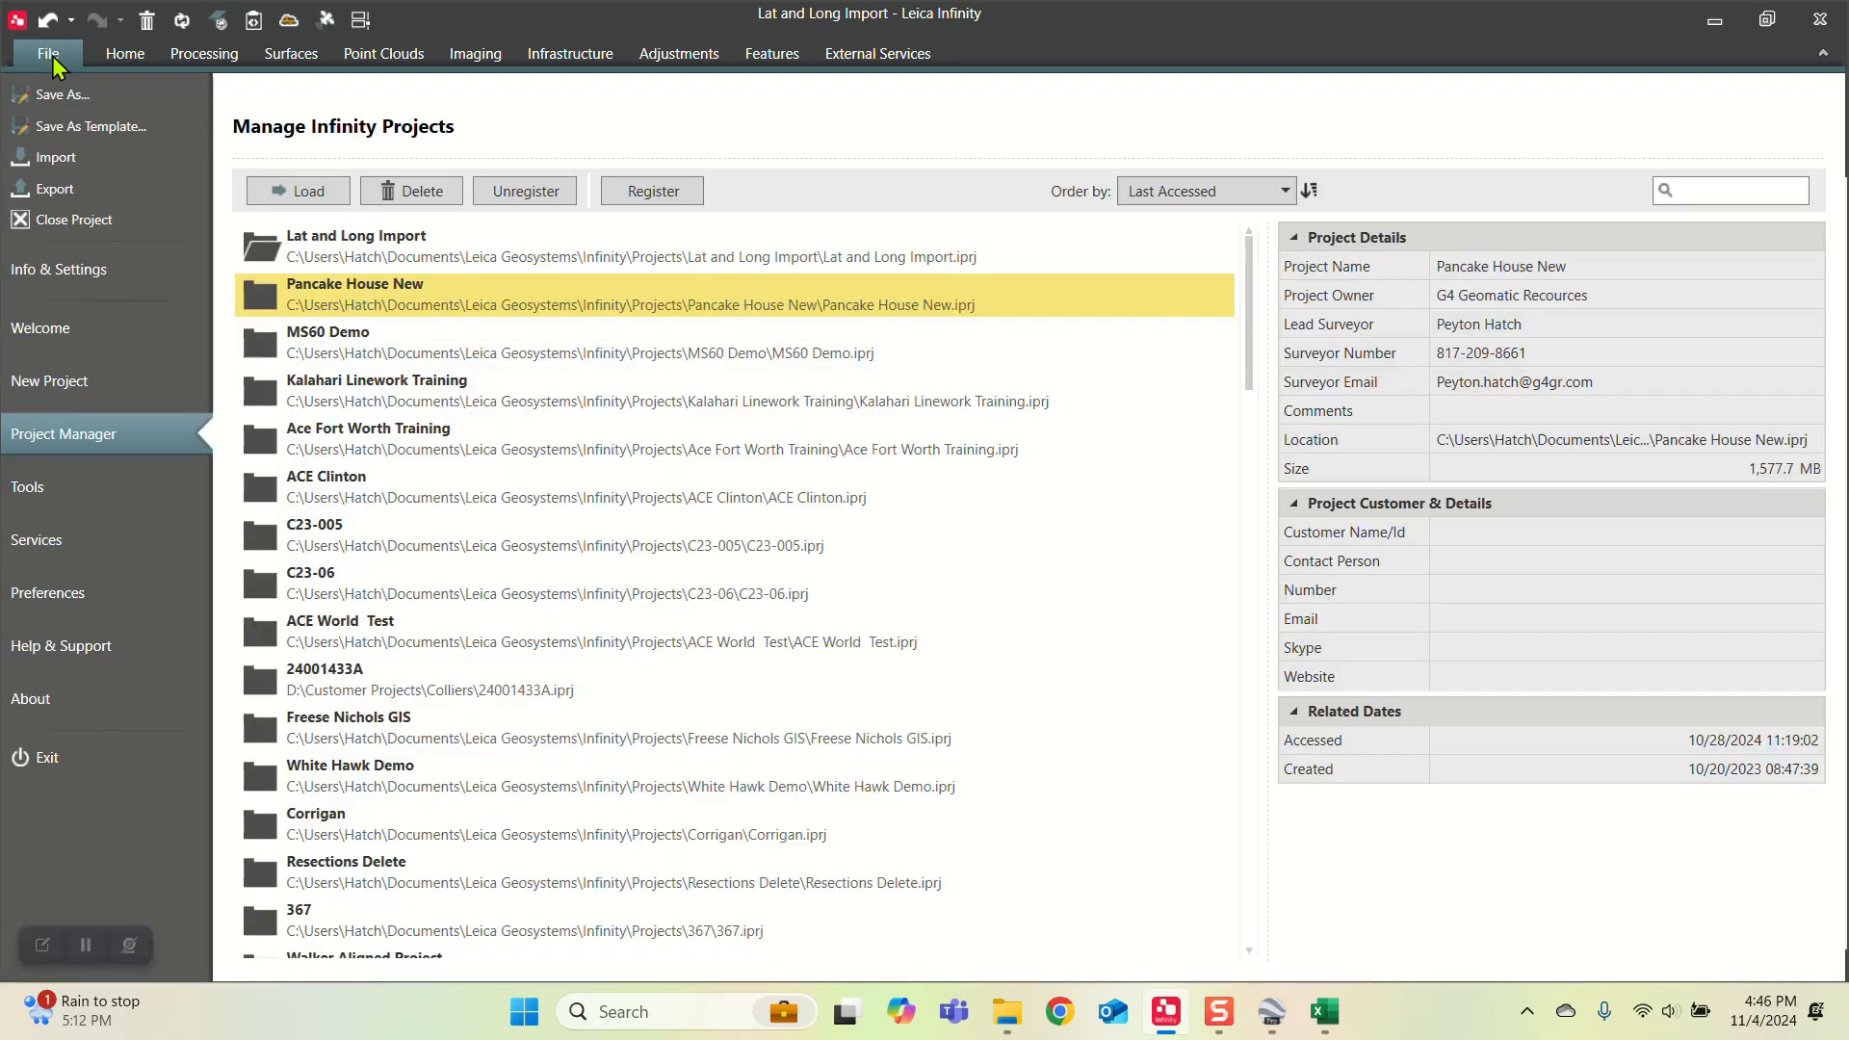
click(19, 703)
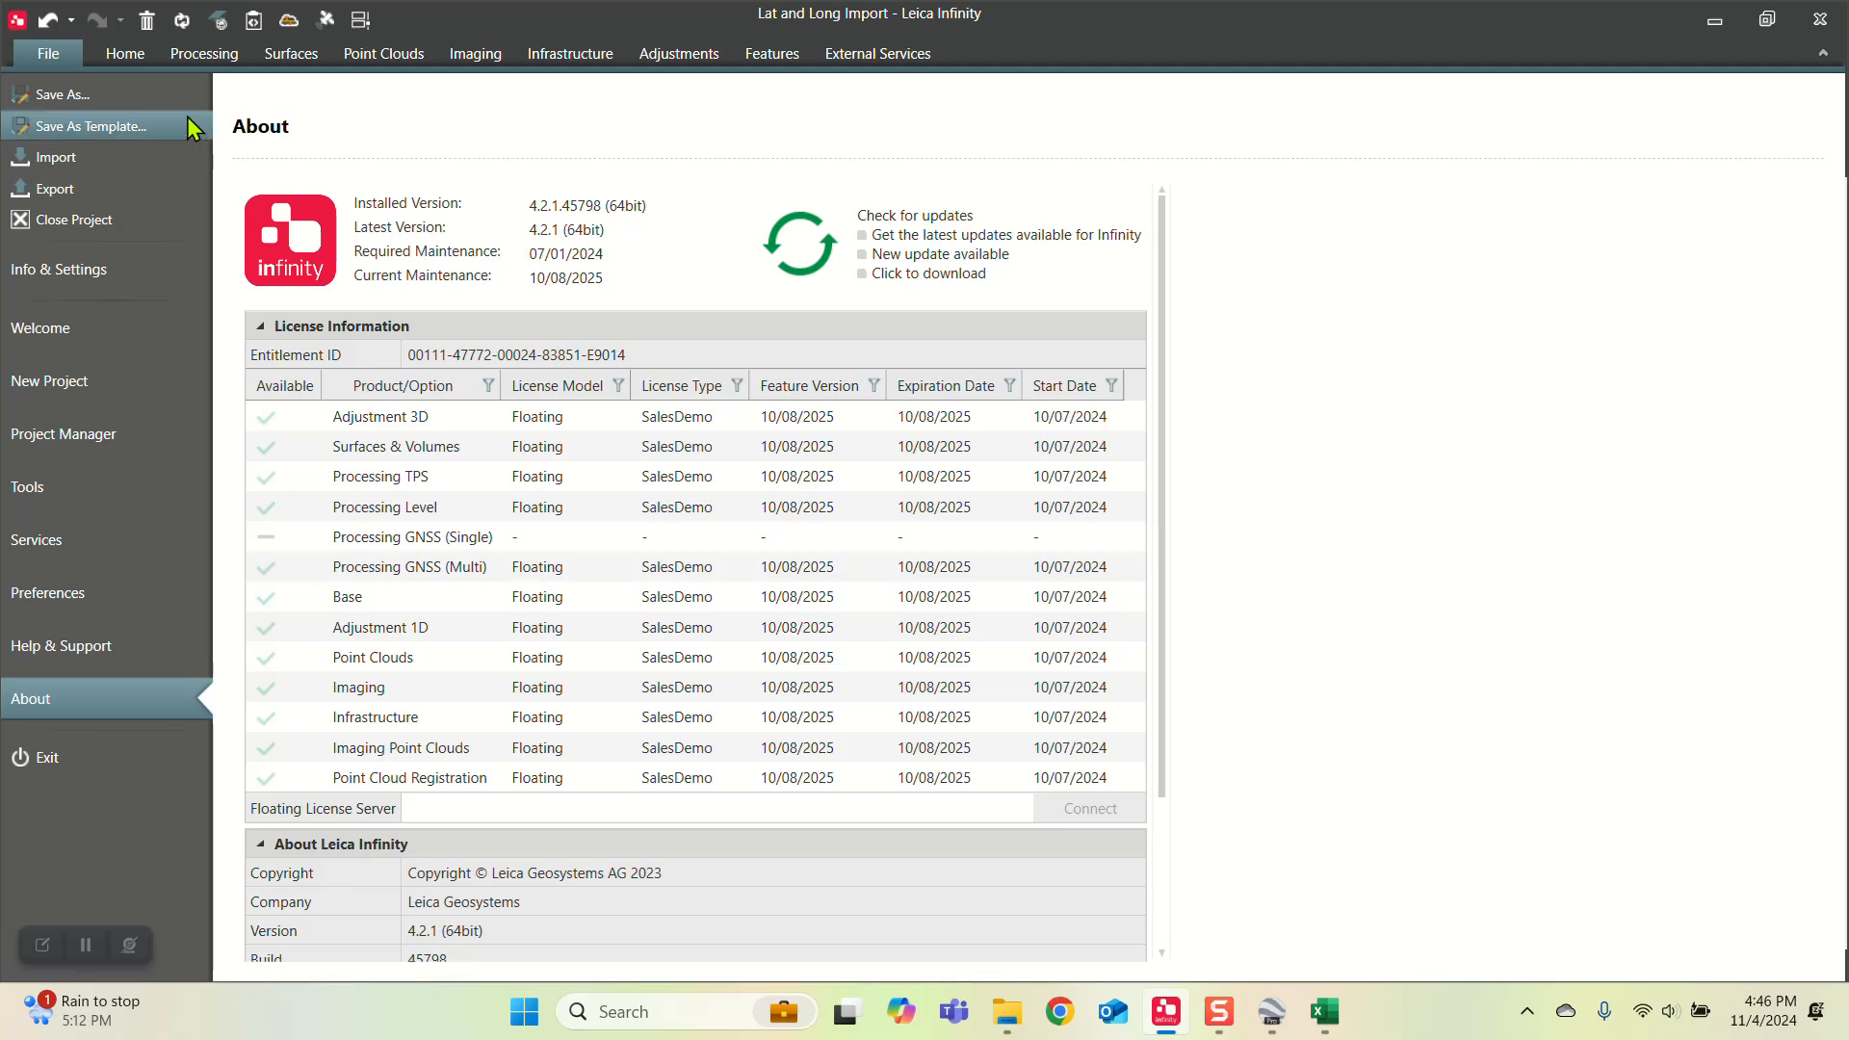
click(134, 65)
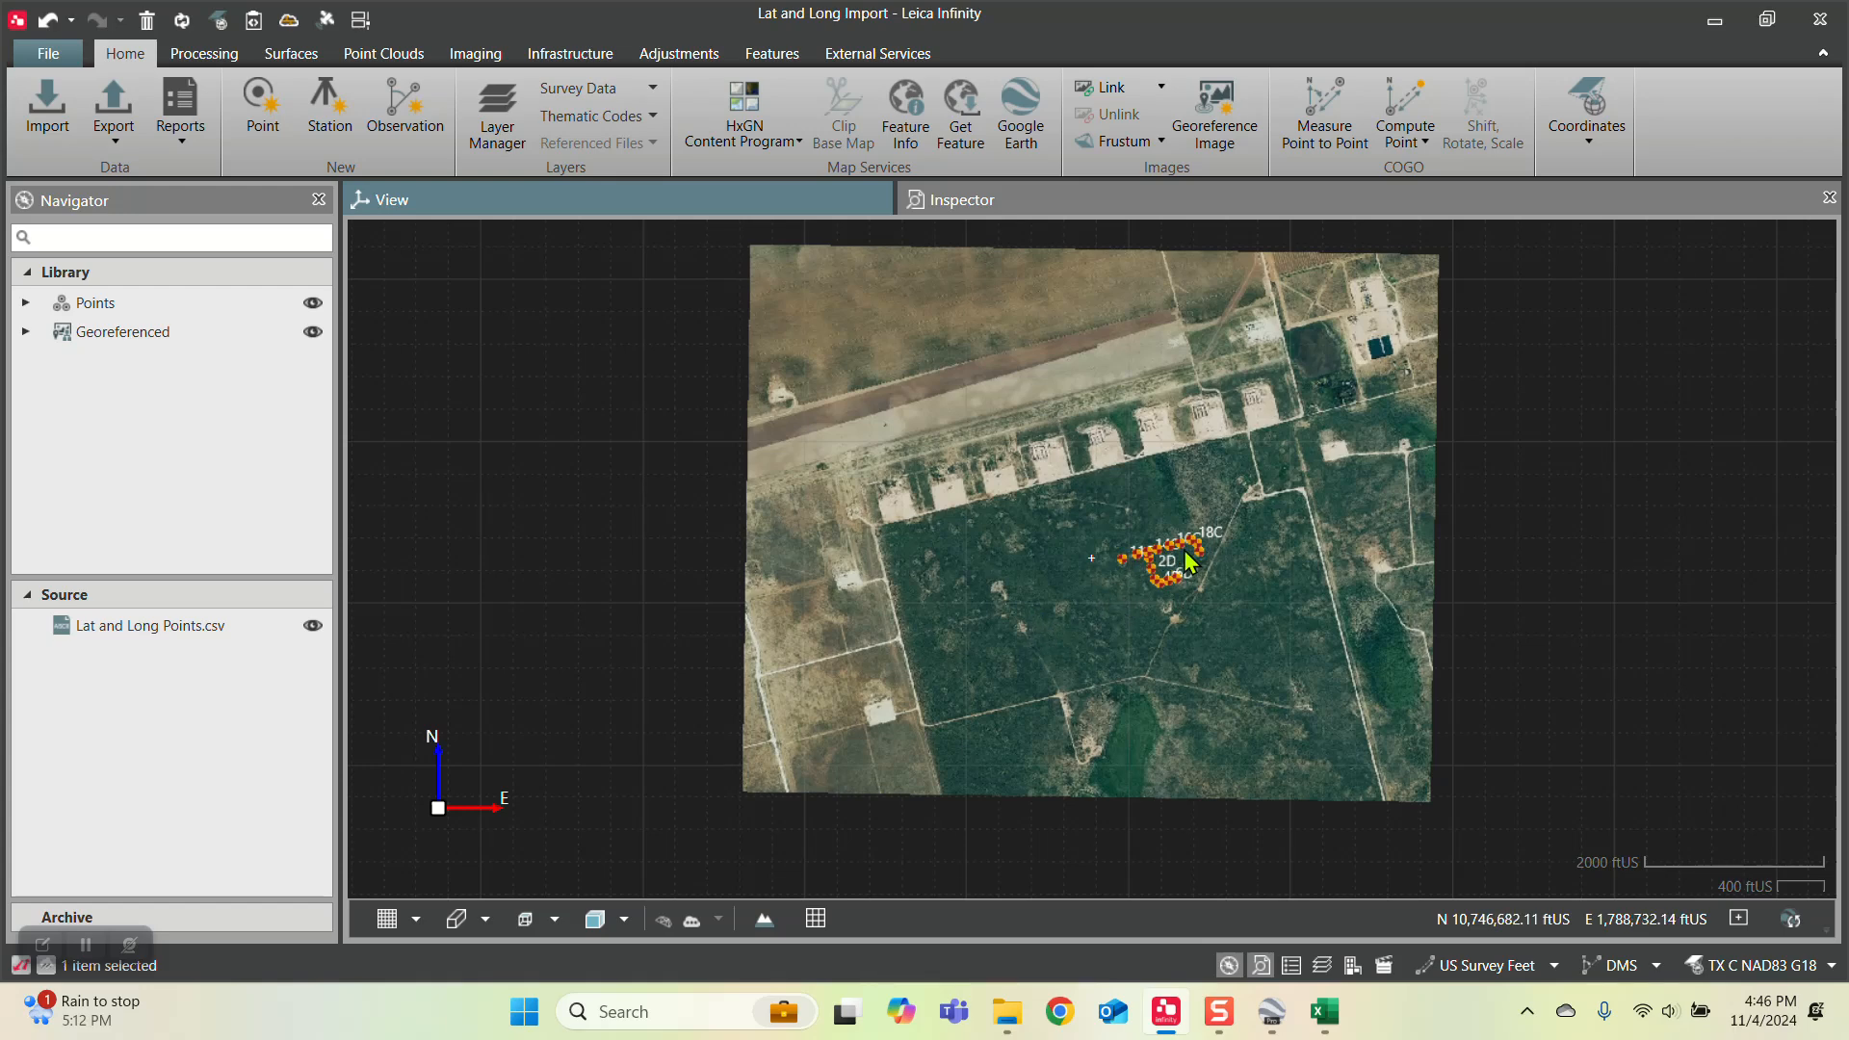
Step: Select all points in the Inspector's points table and start exporting them with the ASCII output type
scroll(1168, 563, up, 1)
click(964, 200)
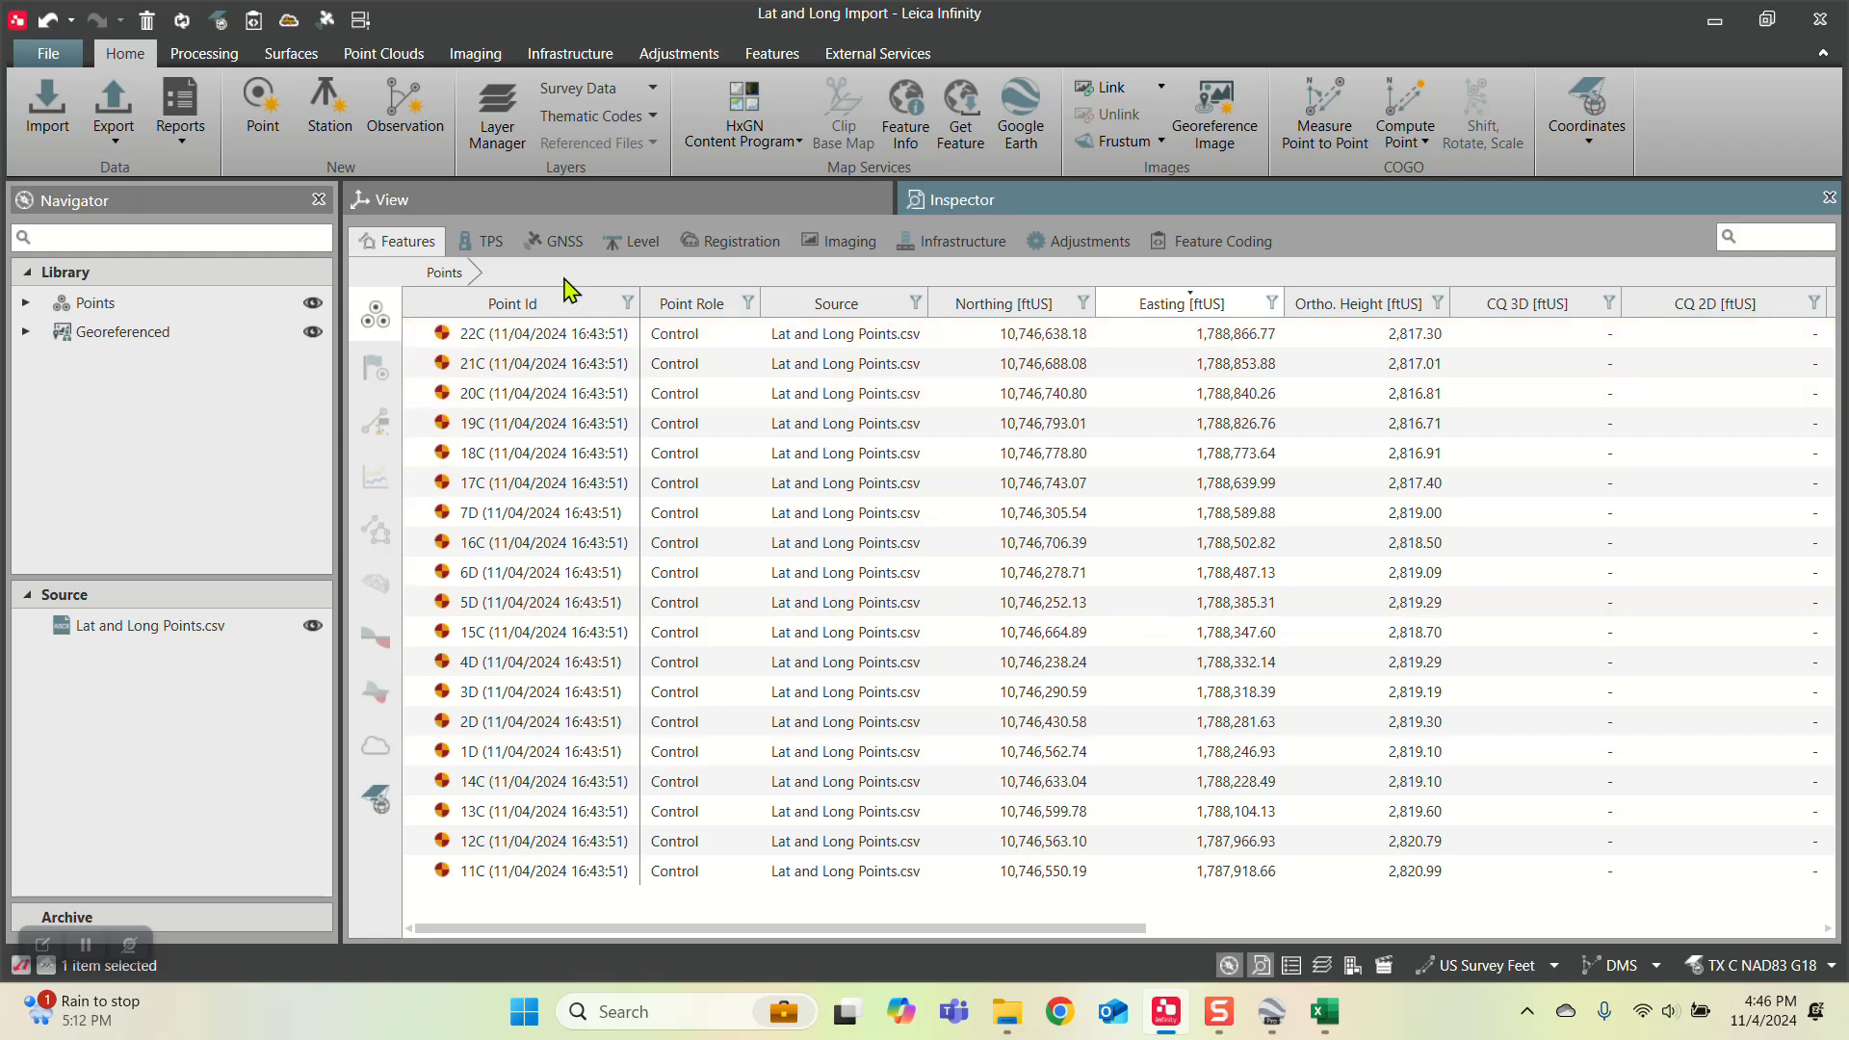
key(ctrl+a)
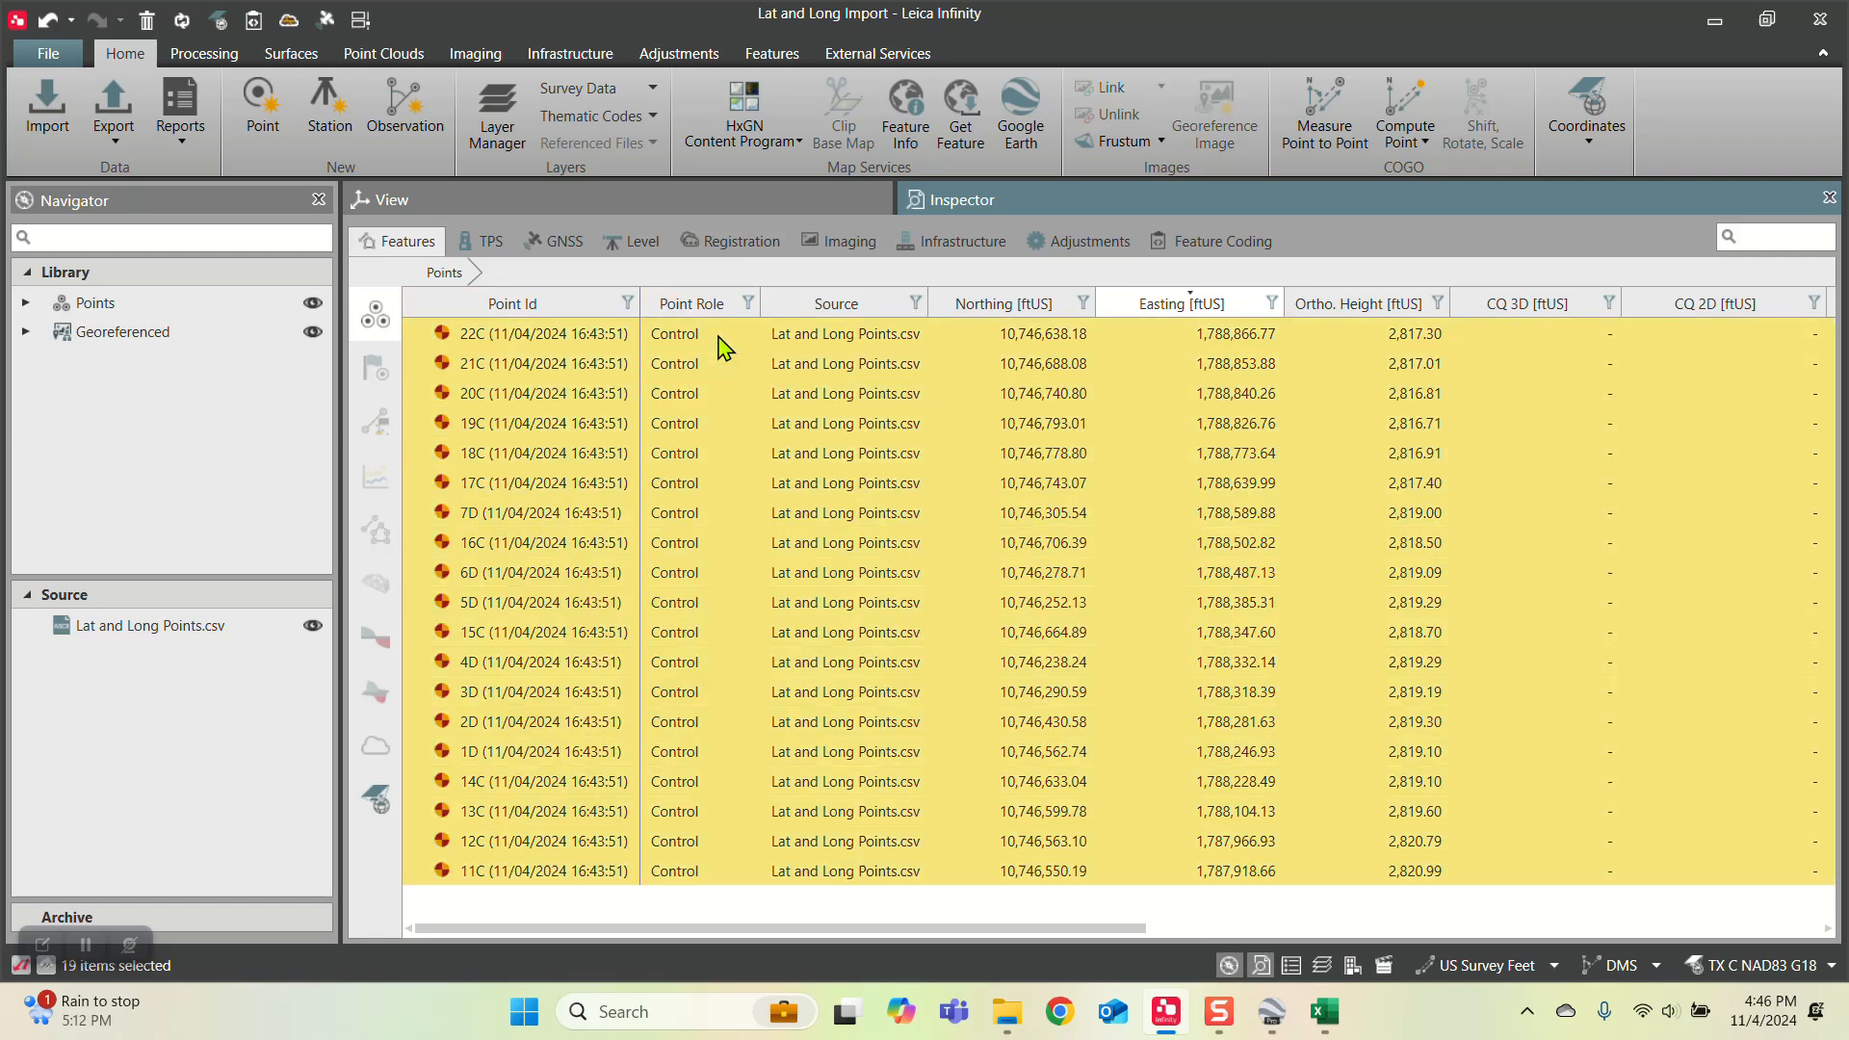
click(122, 142)
click(146, 198)
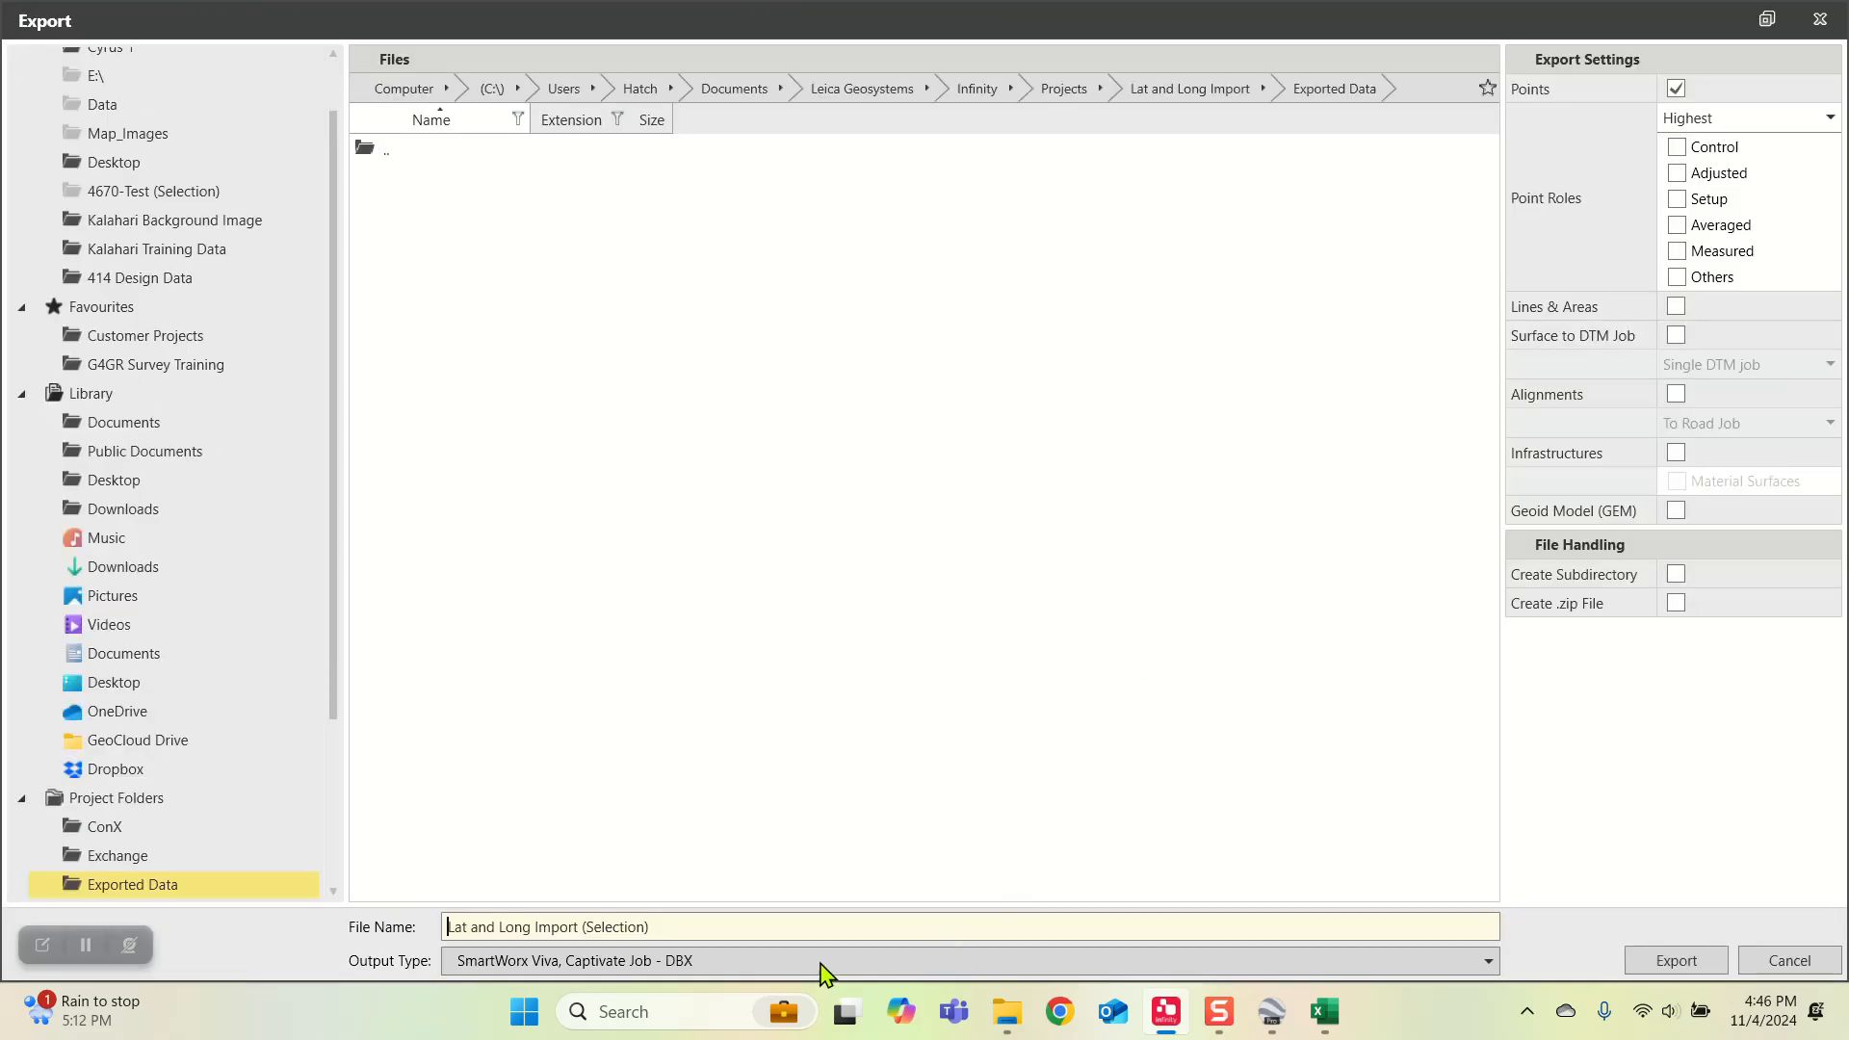
click(732, 963)
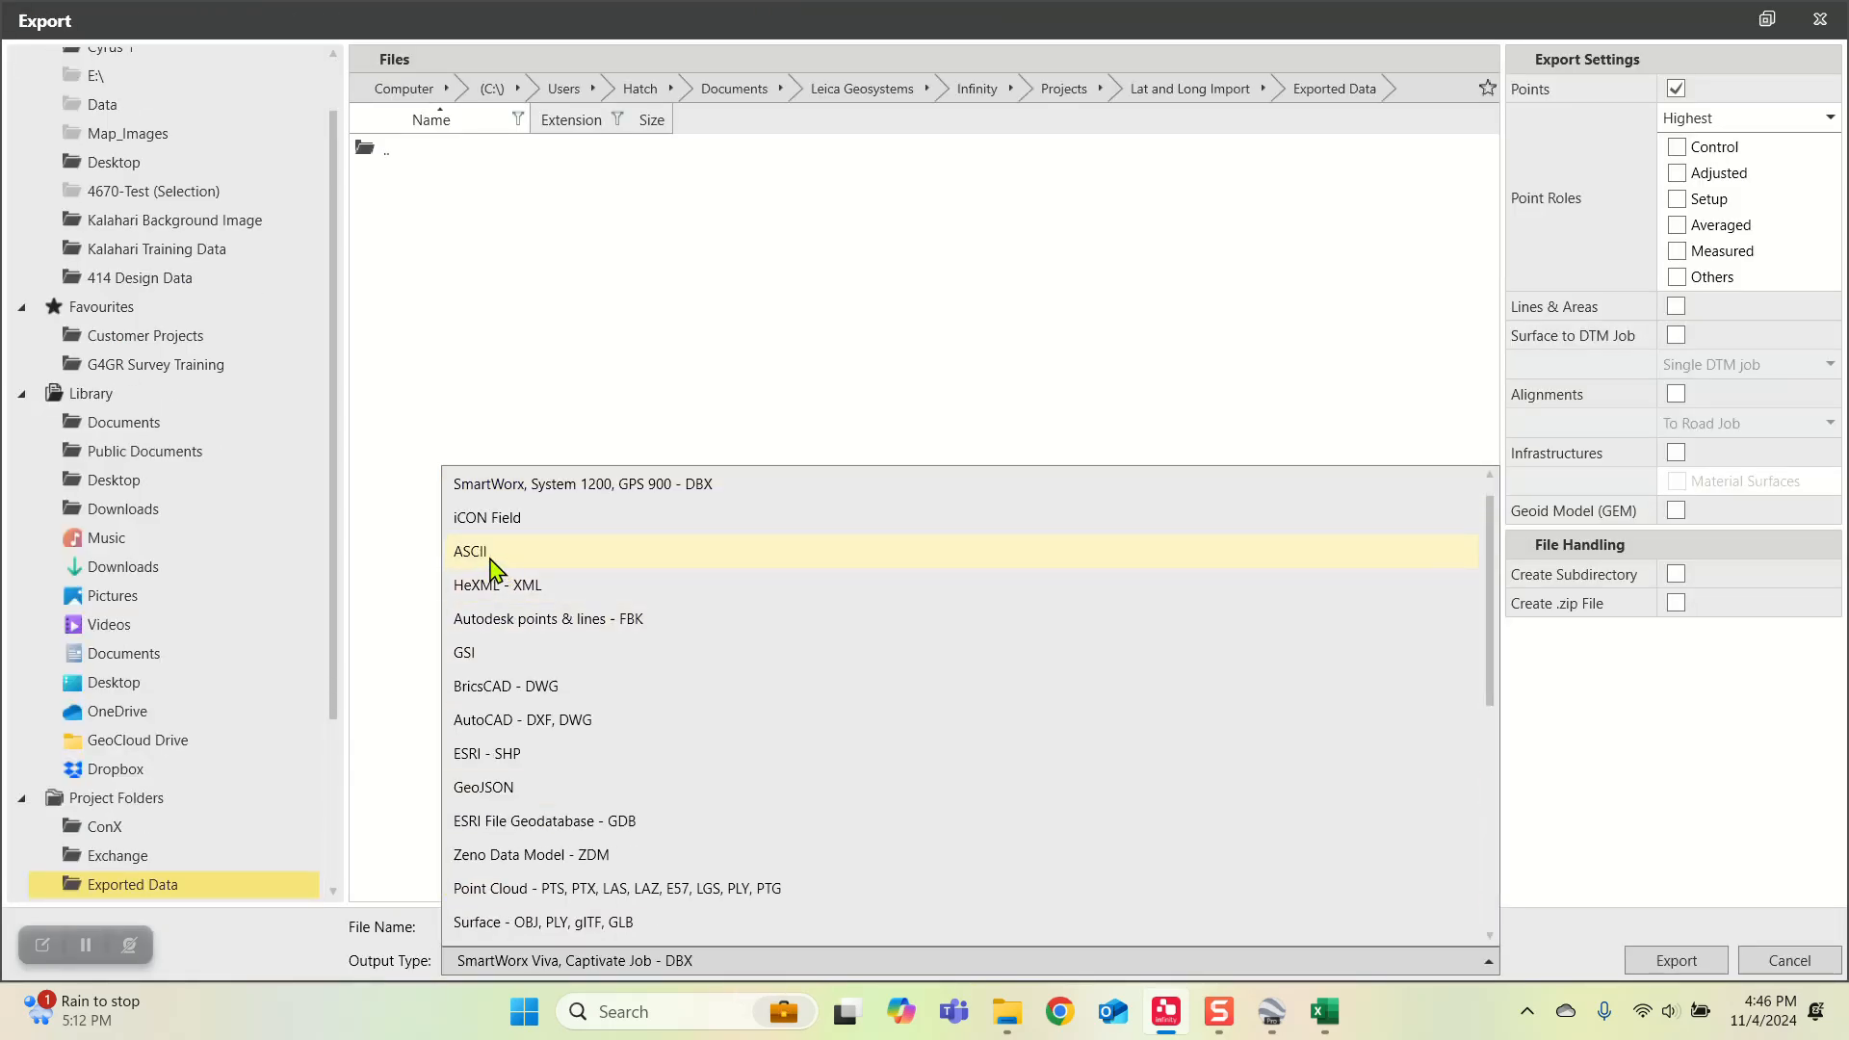
click(491, 566)
Step: Choose the PNEZD template, review its columns and settings, and export the points as Lat and Long Import (Selection)
click(1762, 90)
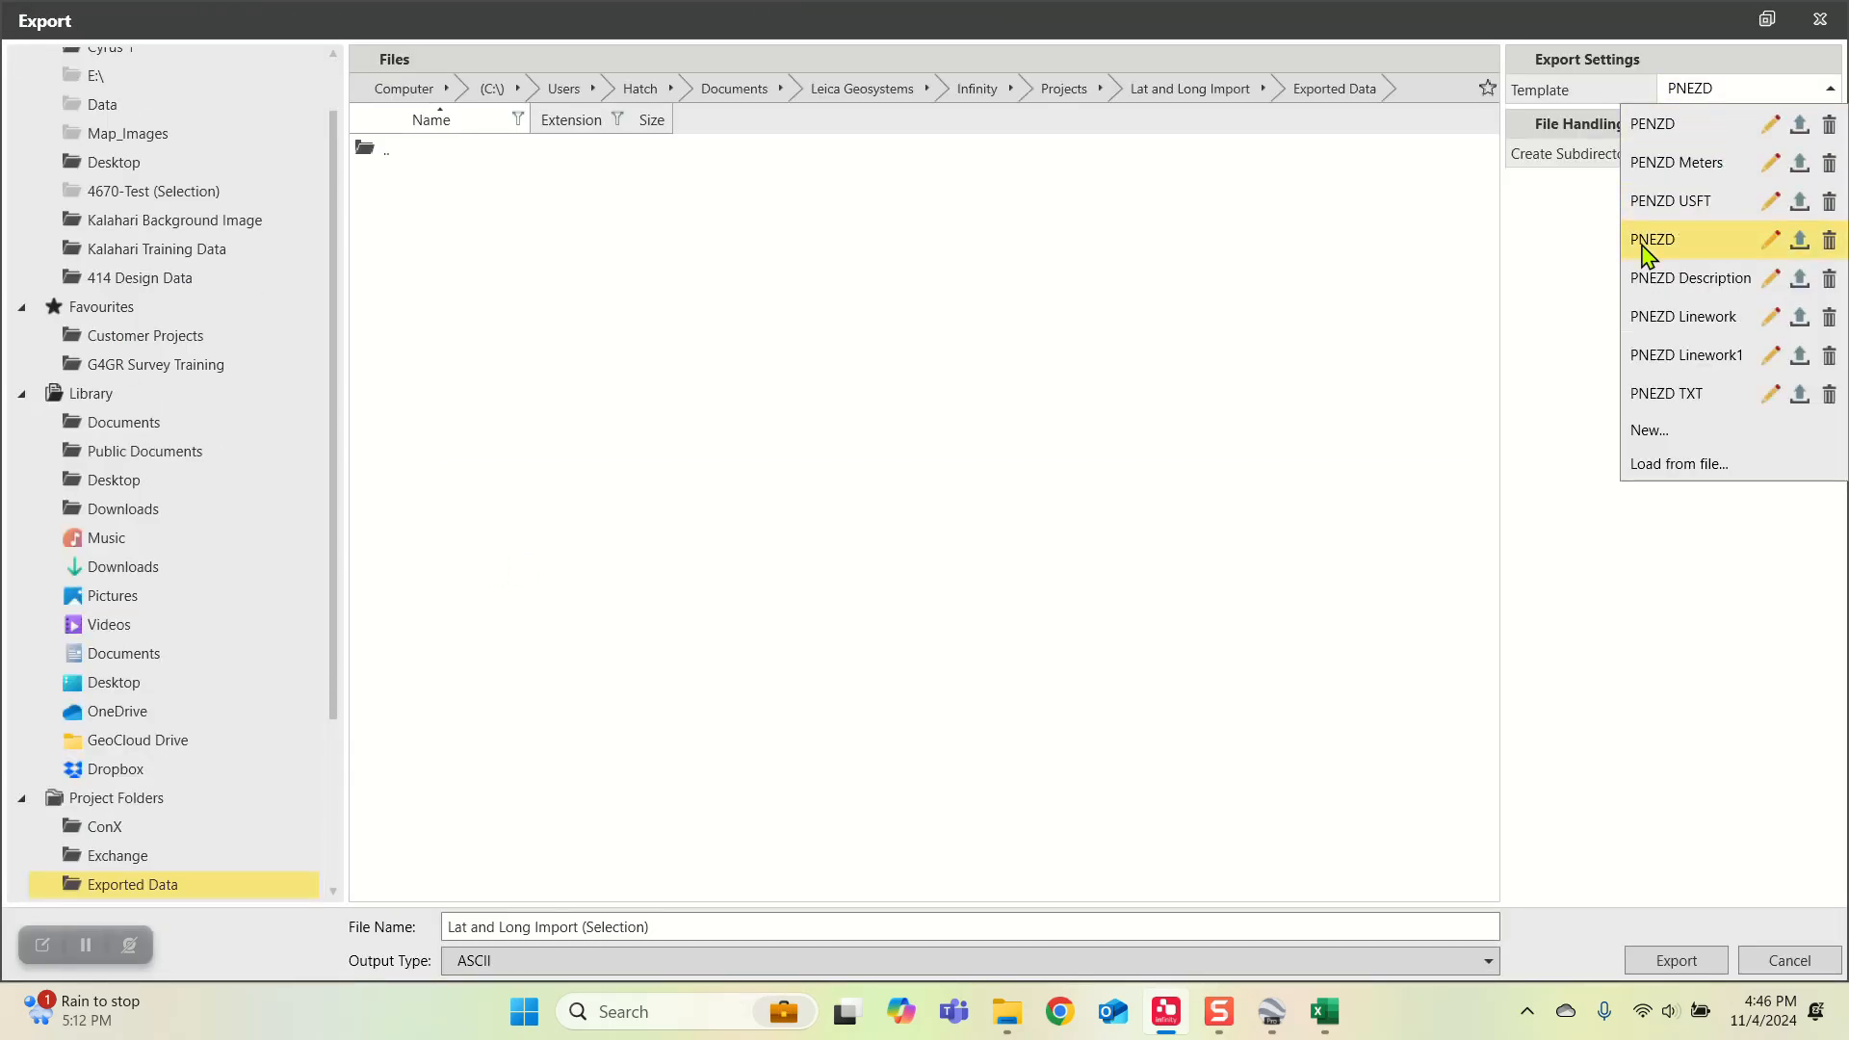
click(1653, 241)
click(1763, 90)
click(1770, 240)
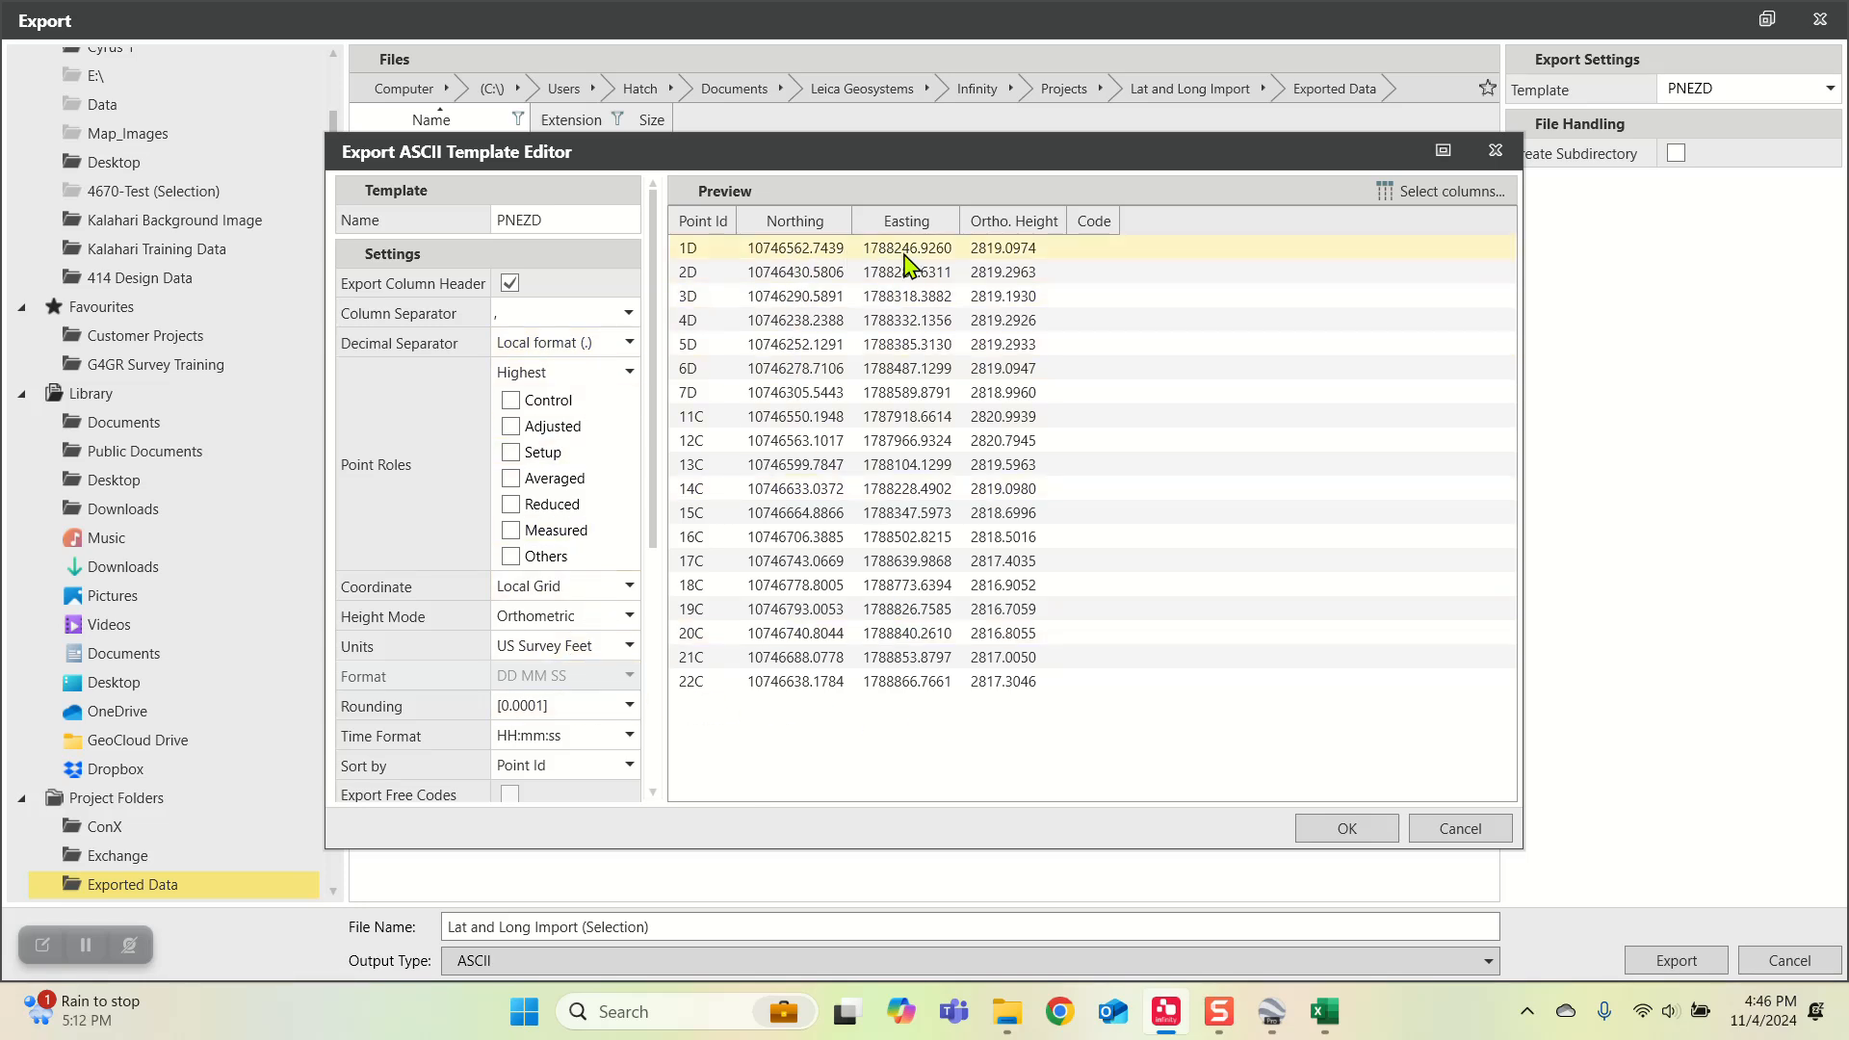
click(1347, 830)
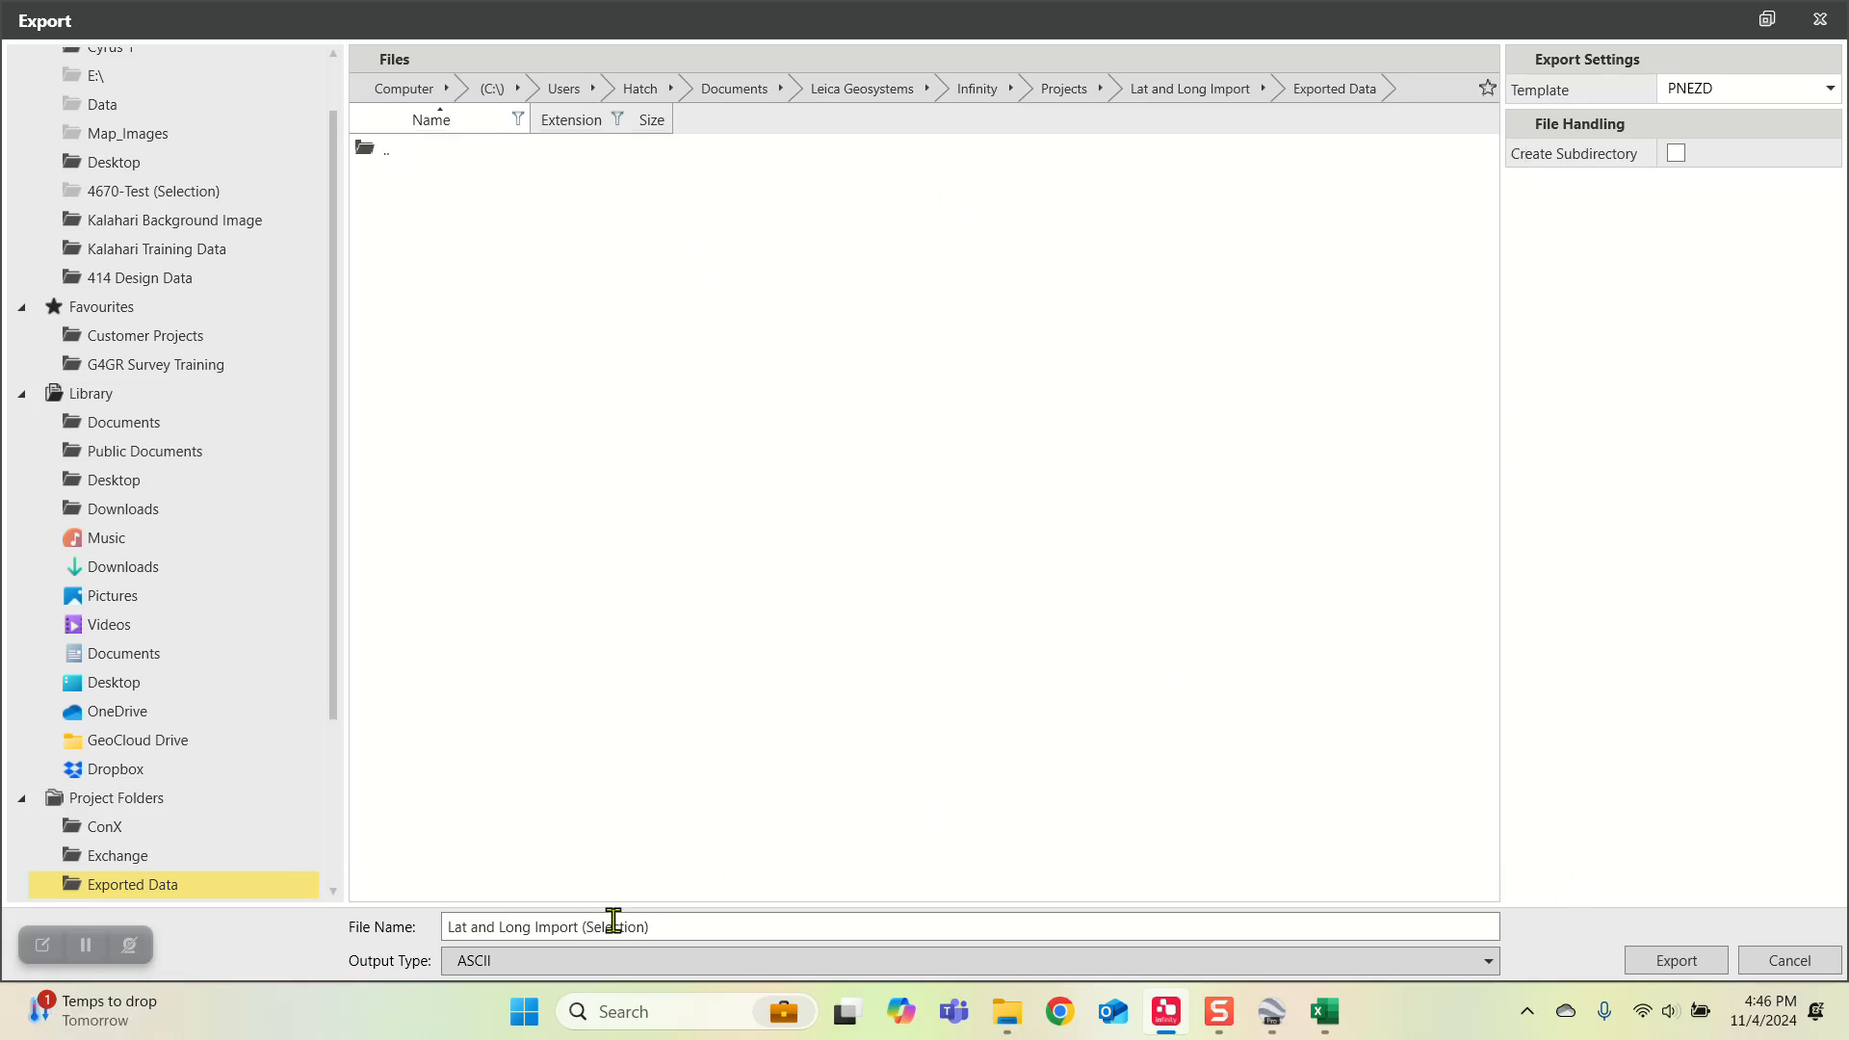
click(1669, 960)
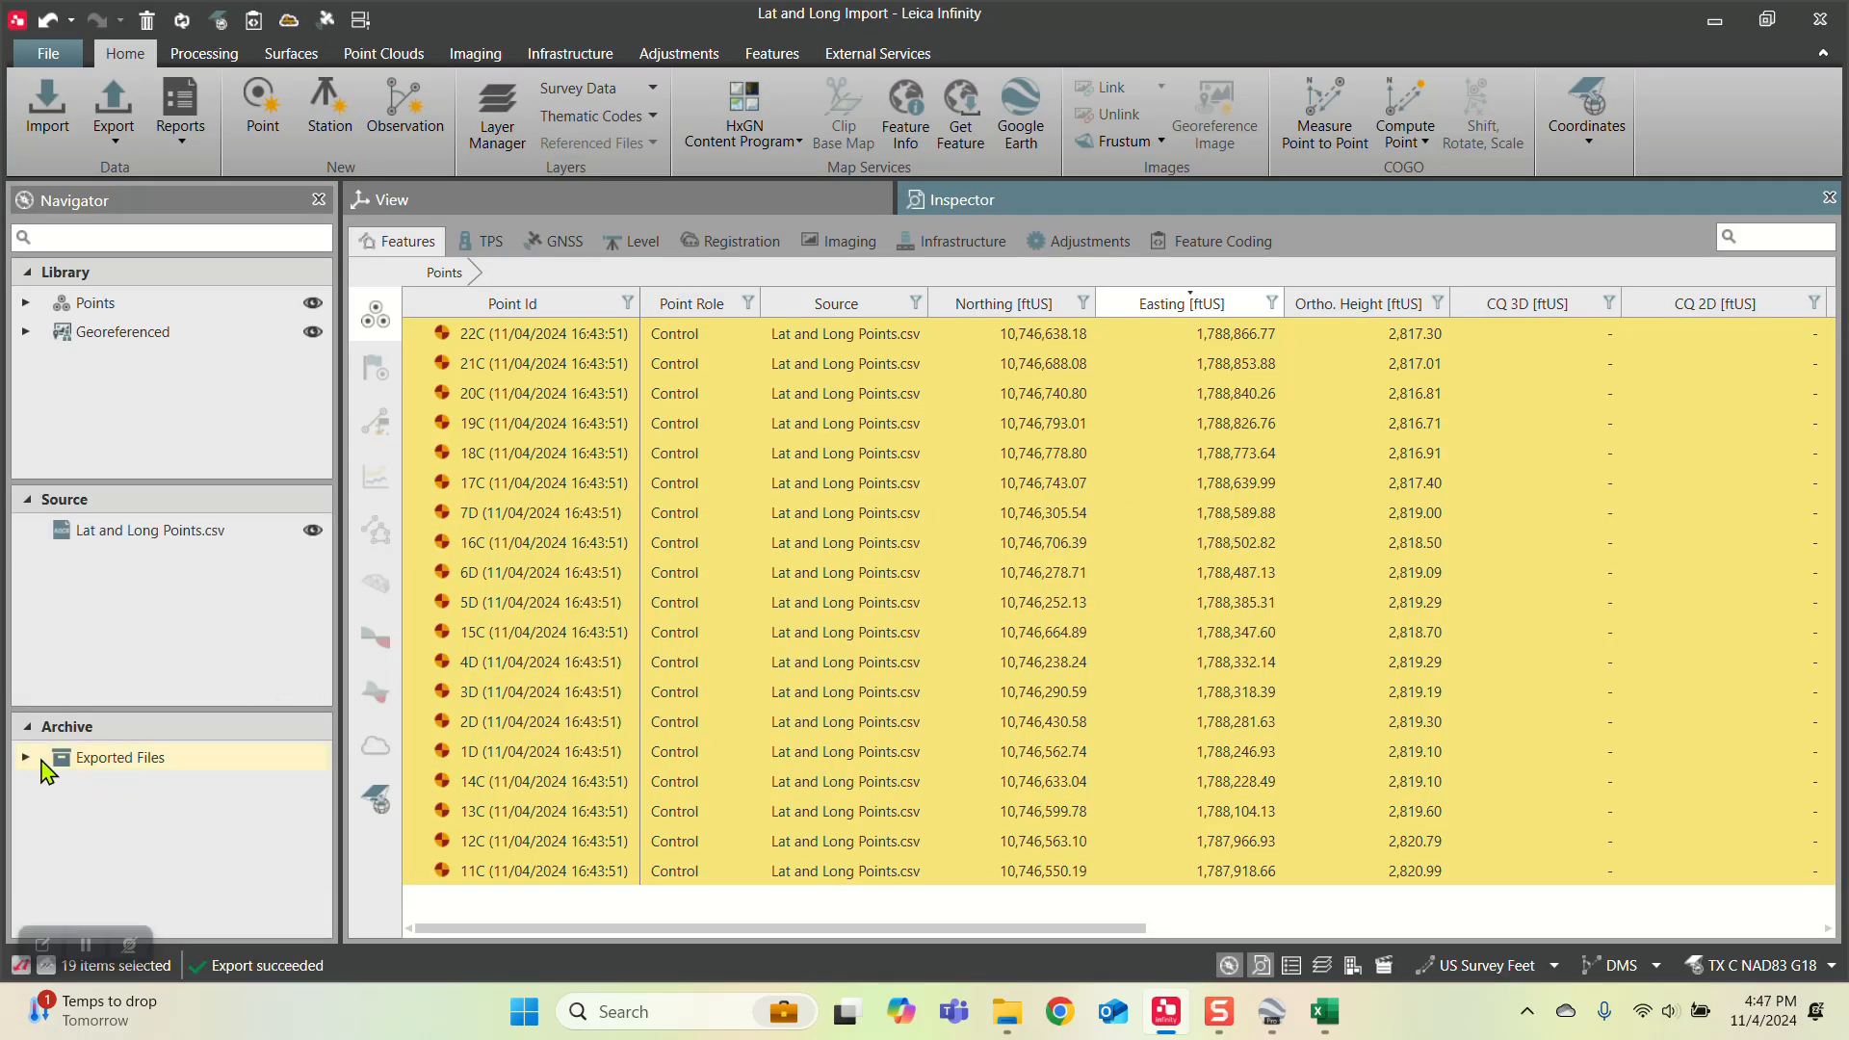
Step: Find Lat and Long Import (Selection).csv among the archived exported files and open its containing folder
click(27, 758)
click(125, 787)
right_click(189, 791)
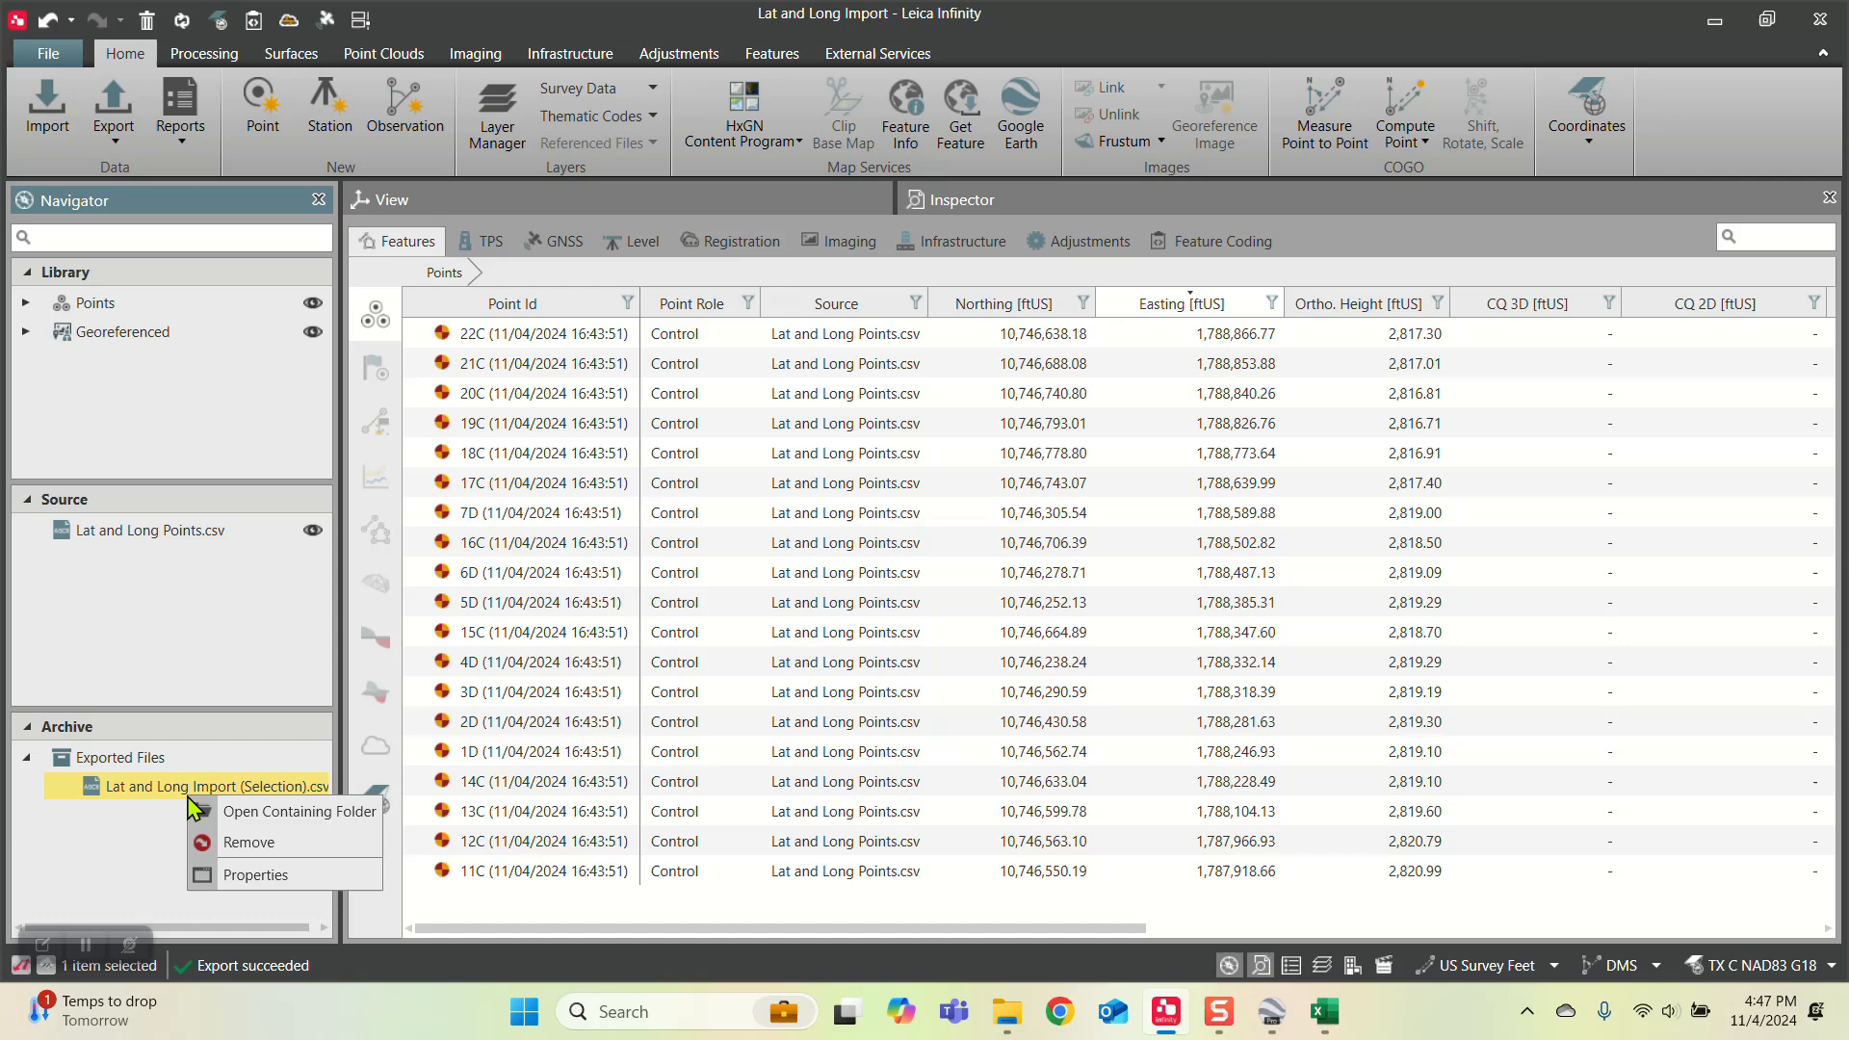
click(88, 863)
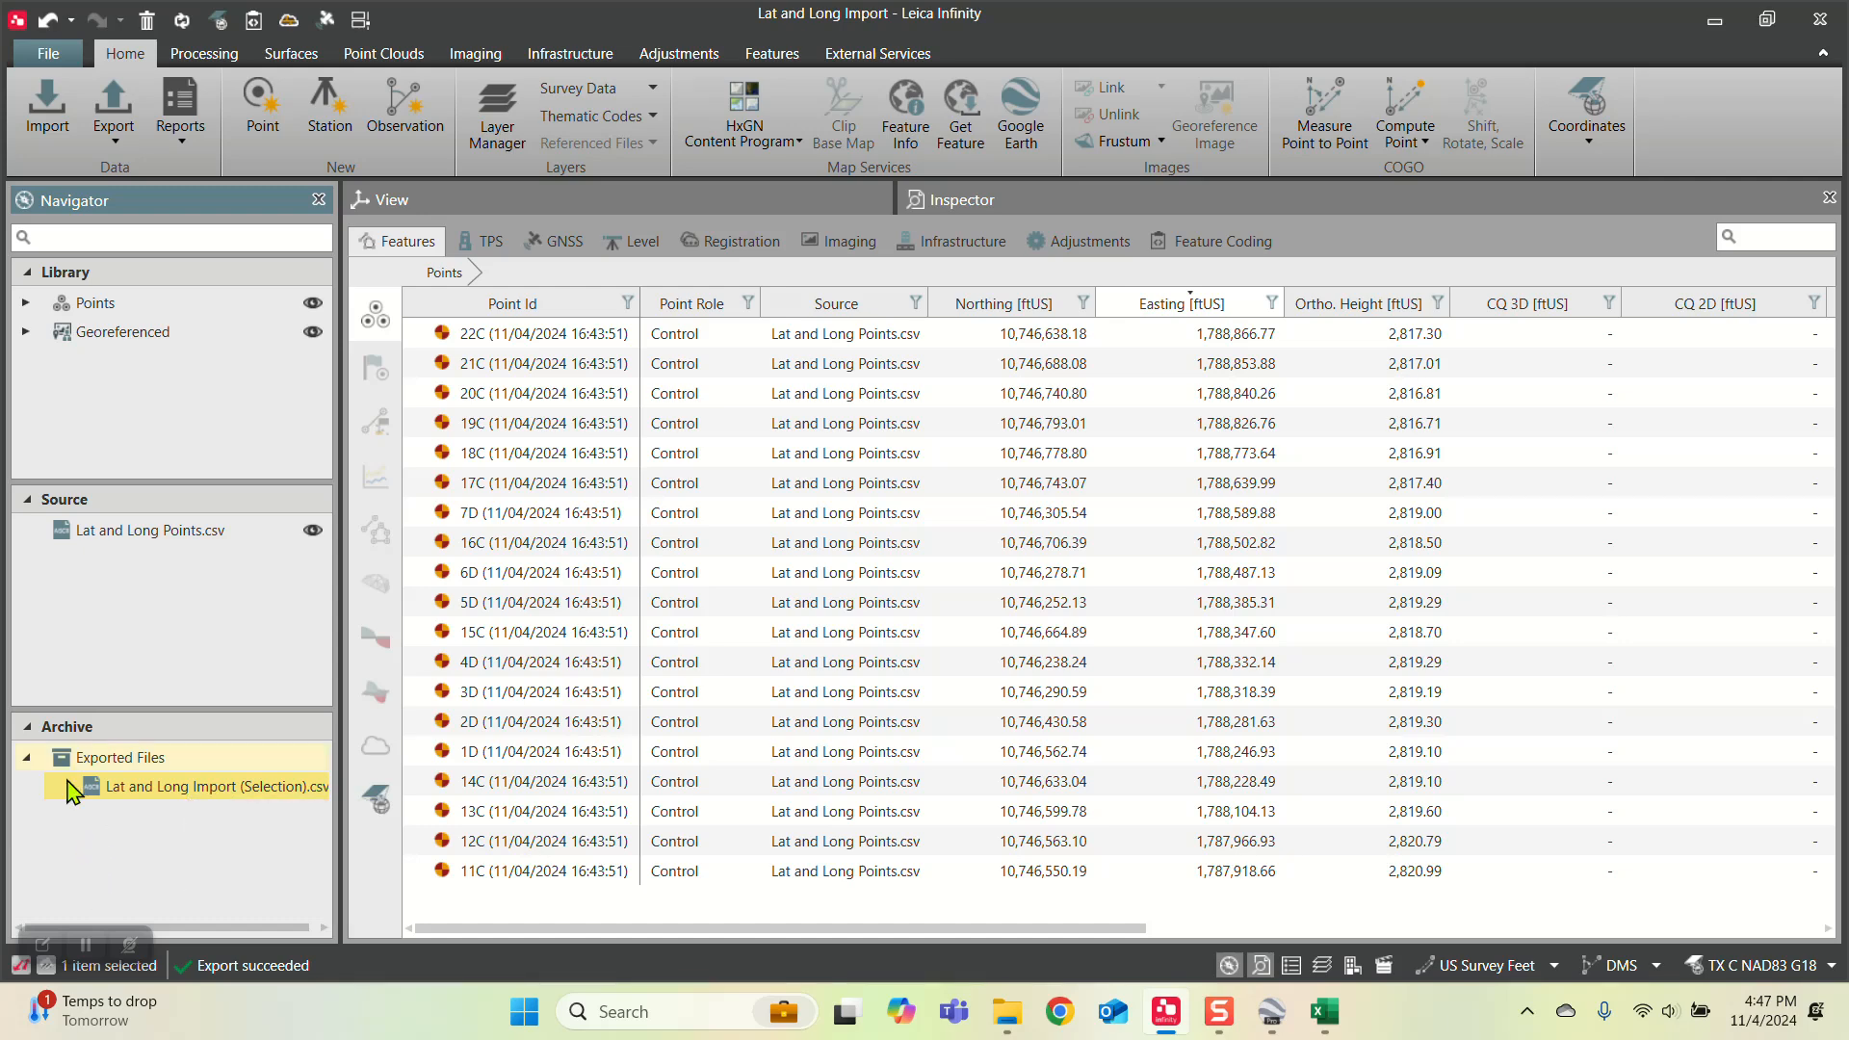
right_click(149, 795)
click(211, 817)
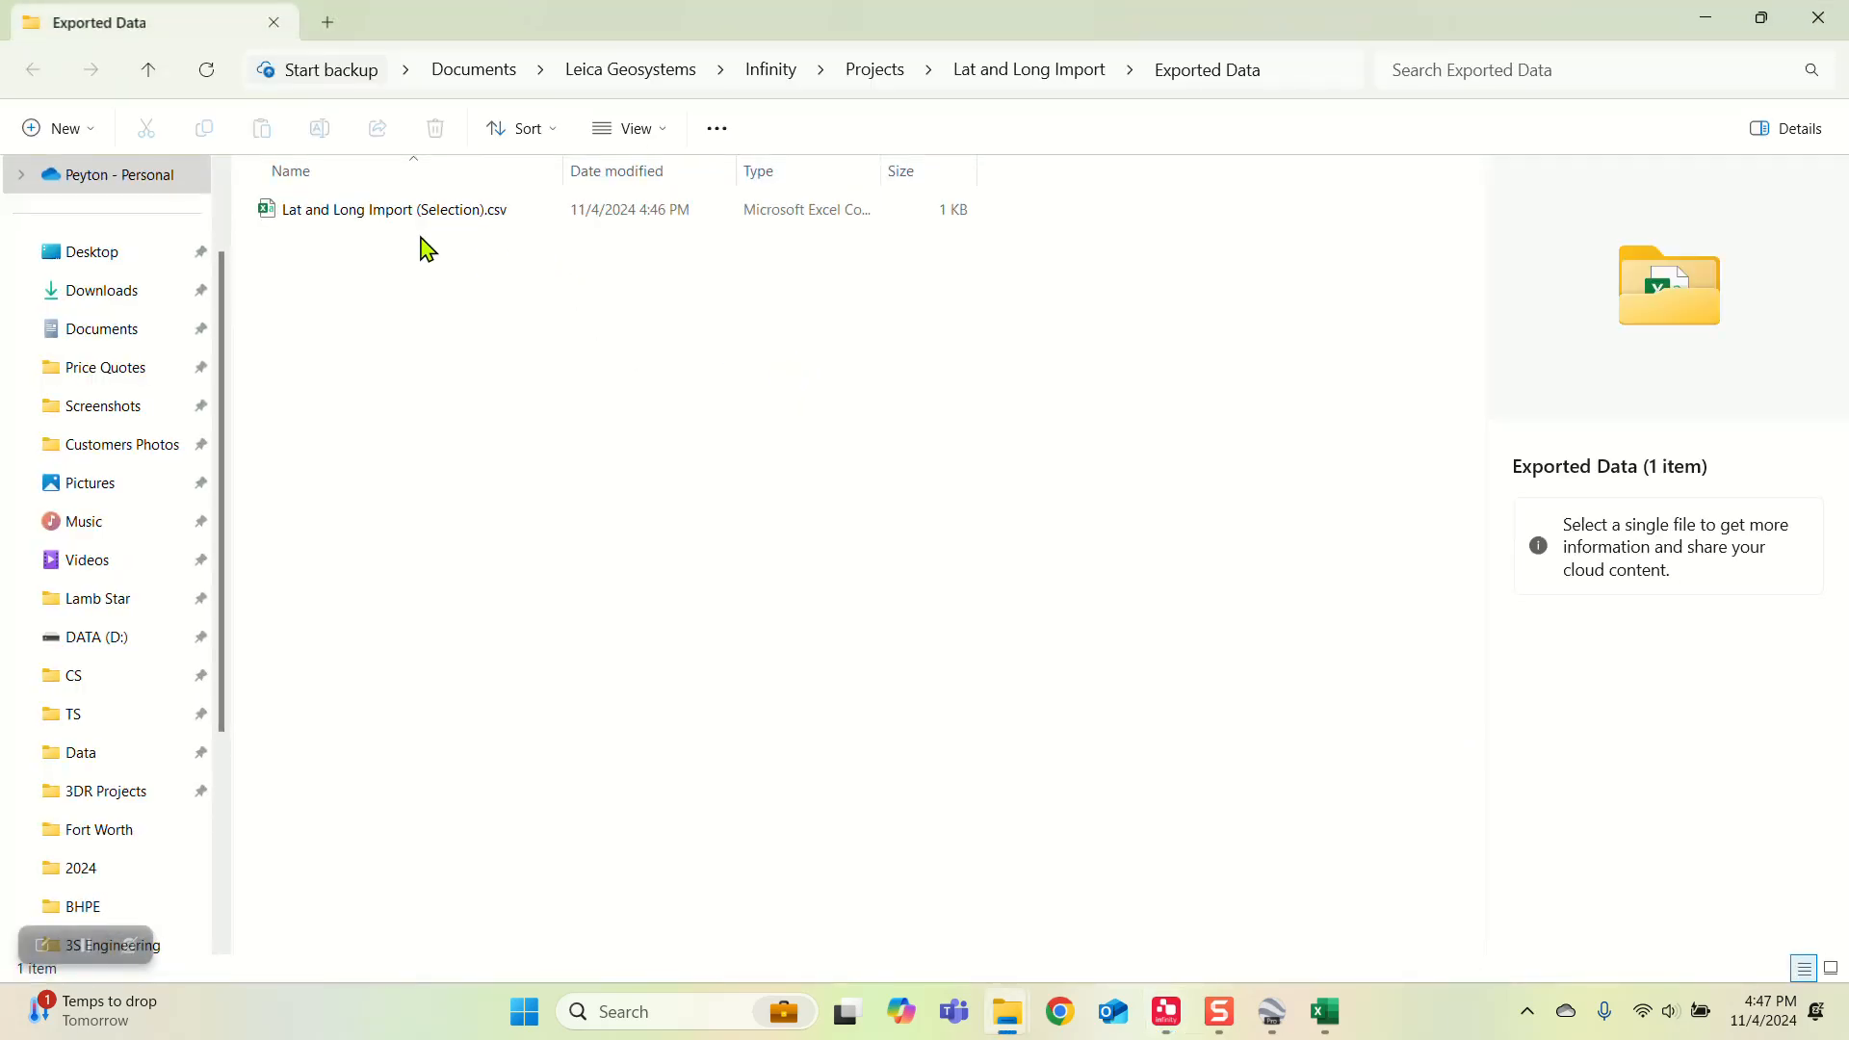
Step: Open the exported Lat and Long Import (Selection).csv from the Exported Data folder in Excel
click(417, 218)
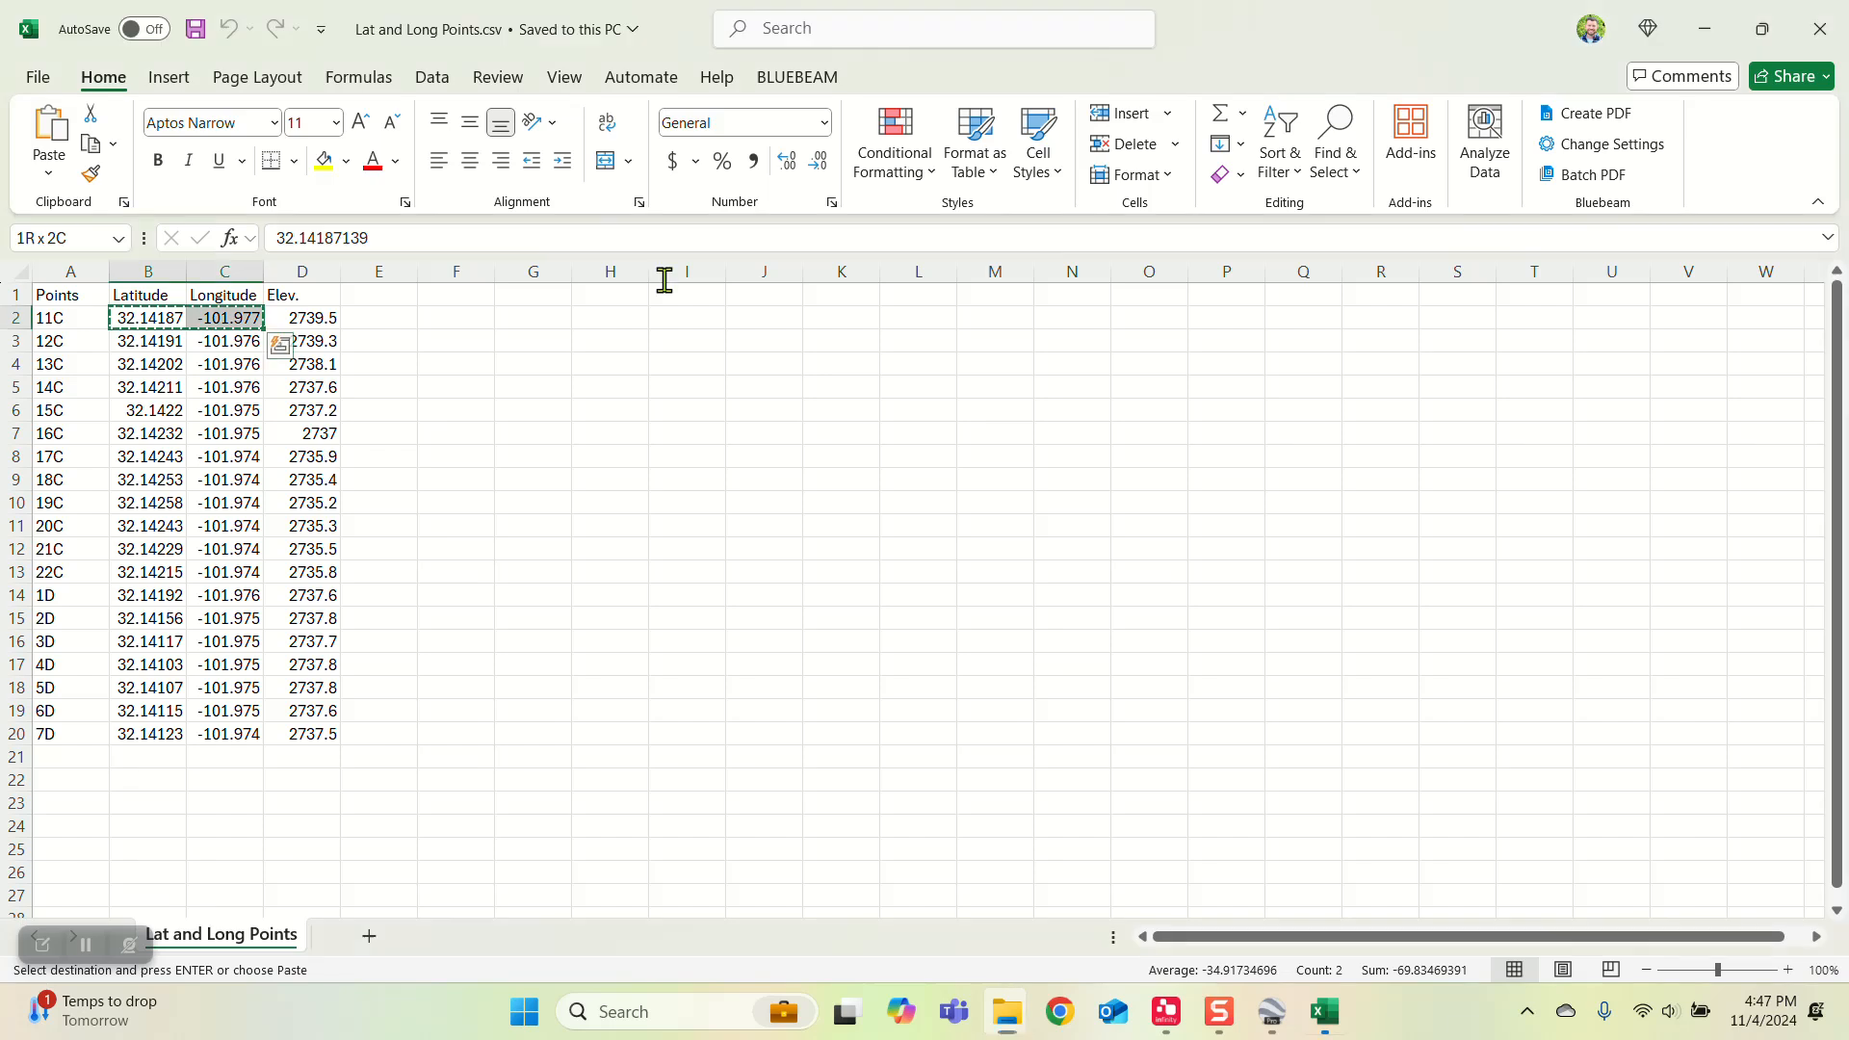
click(691, 504)
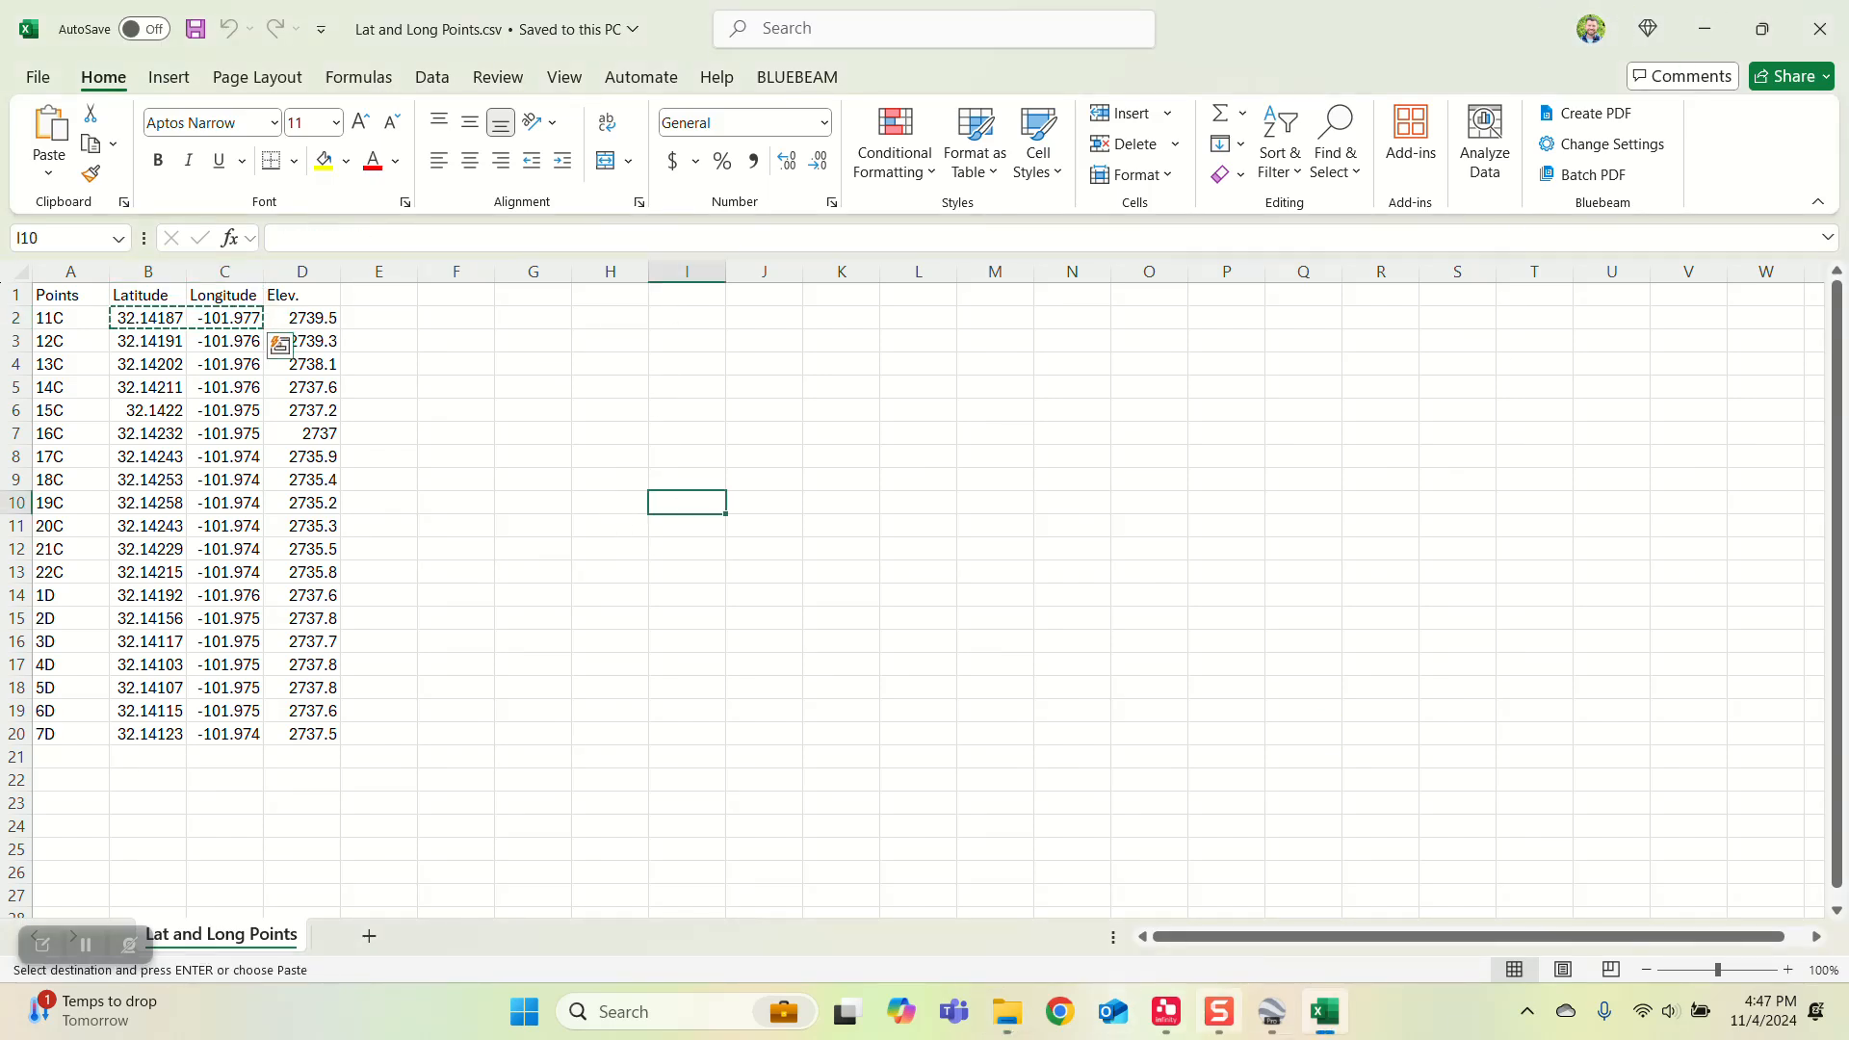
click(1327, 1014)
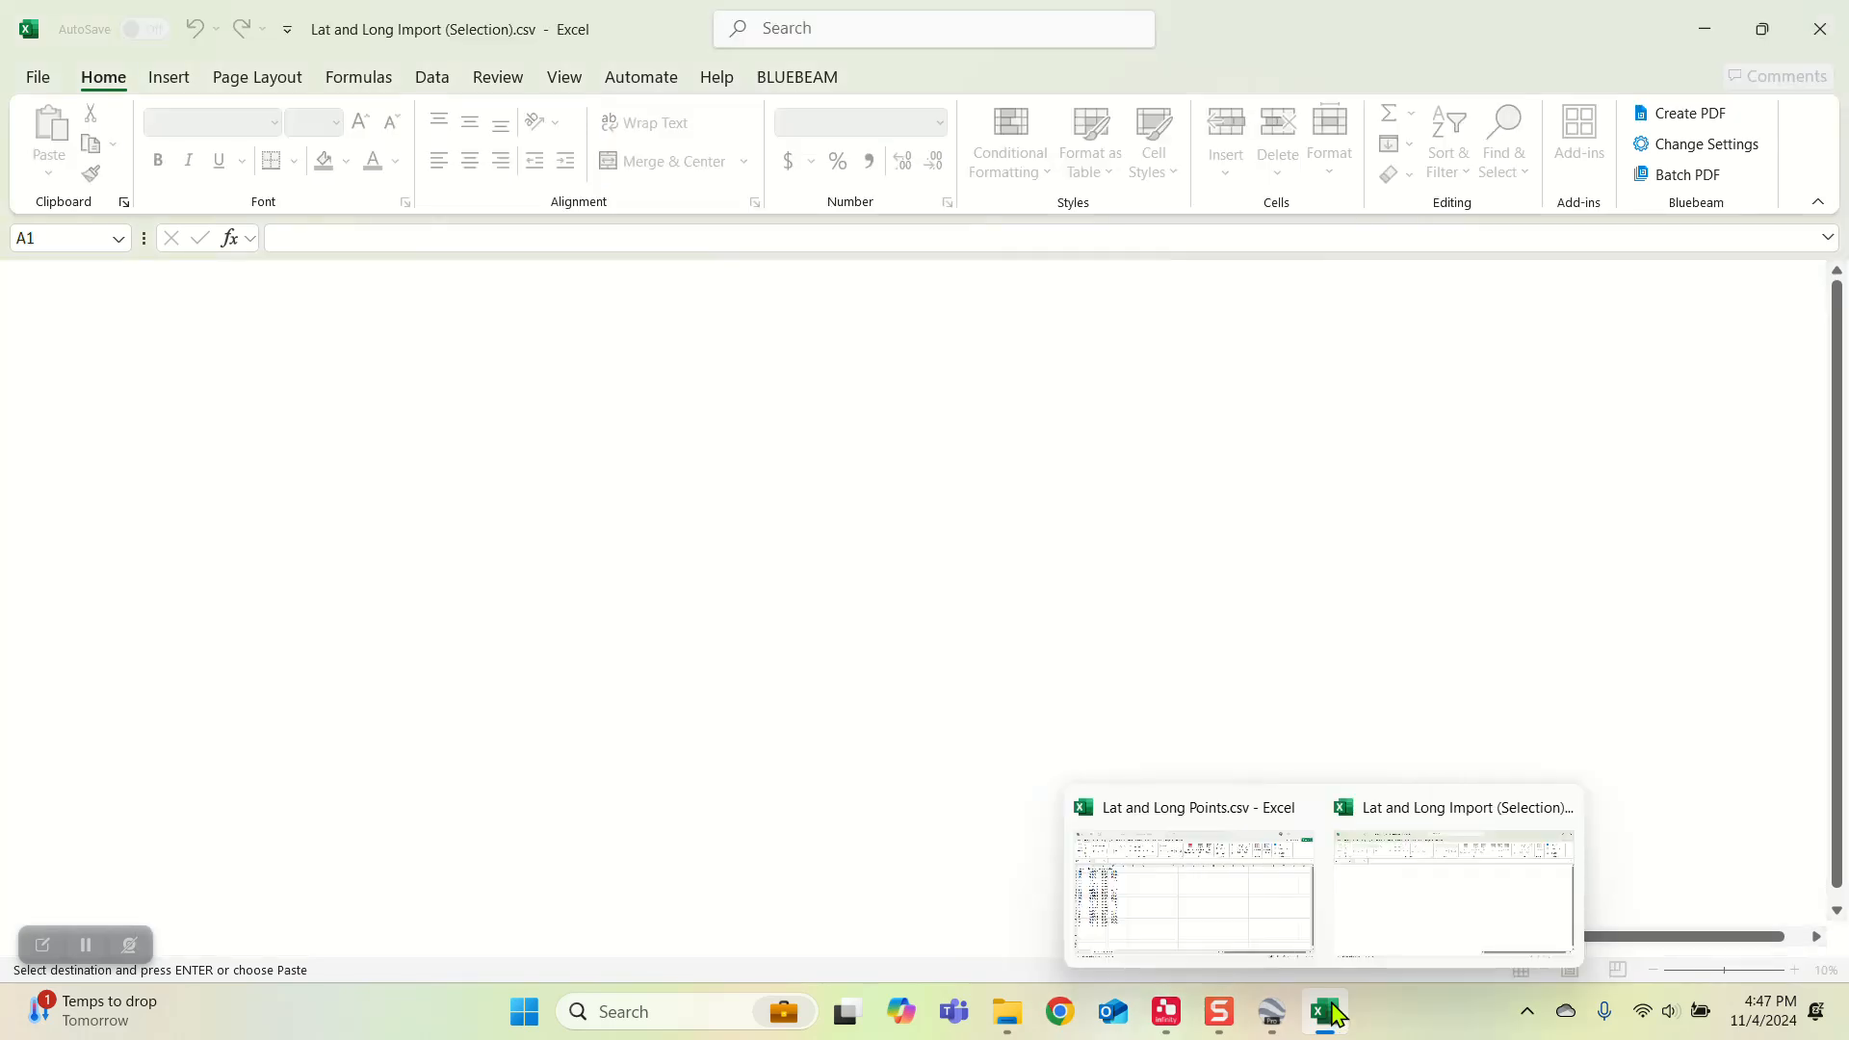
click(655, 487)
Step: Widen the Point Id, Northing, Easting and Ortho. Height columns so their values can be read in full
drag(334, 269, 453, 269)
drag(264, 268, 332, 268)
drag(183, 275, 224, 276)
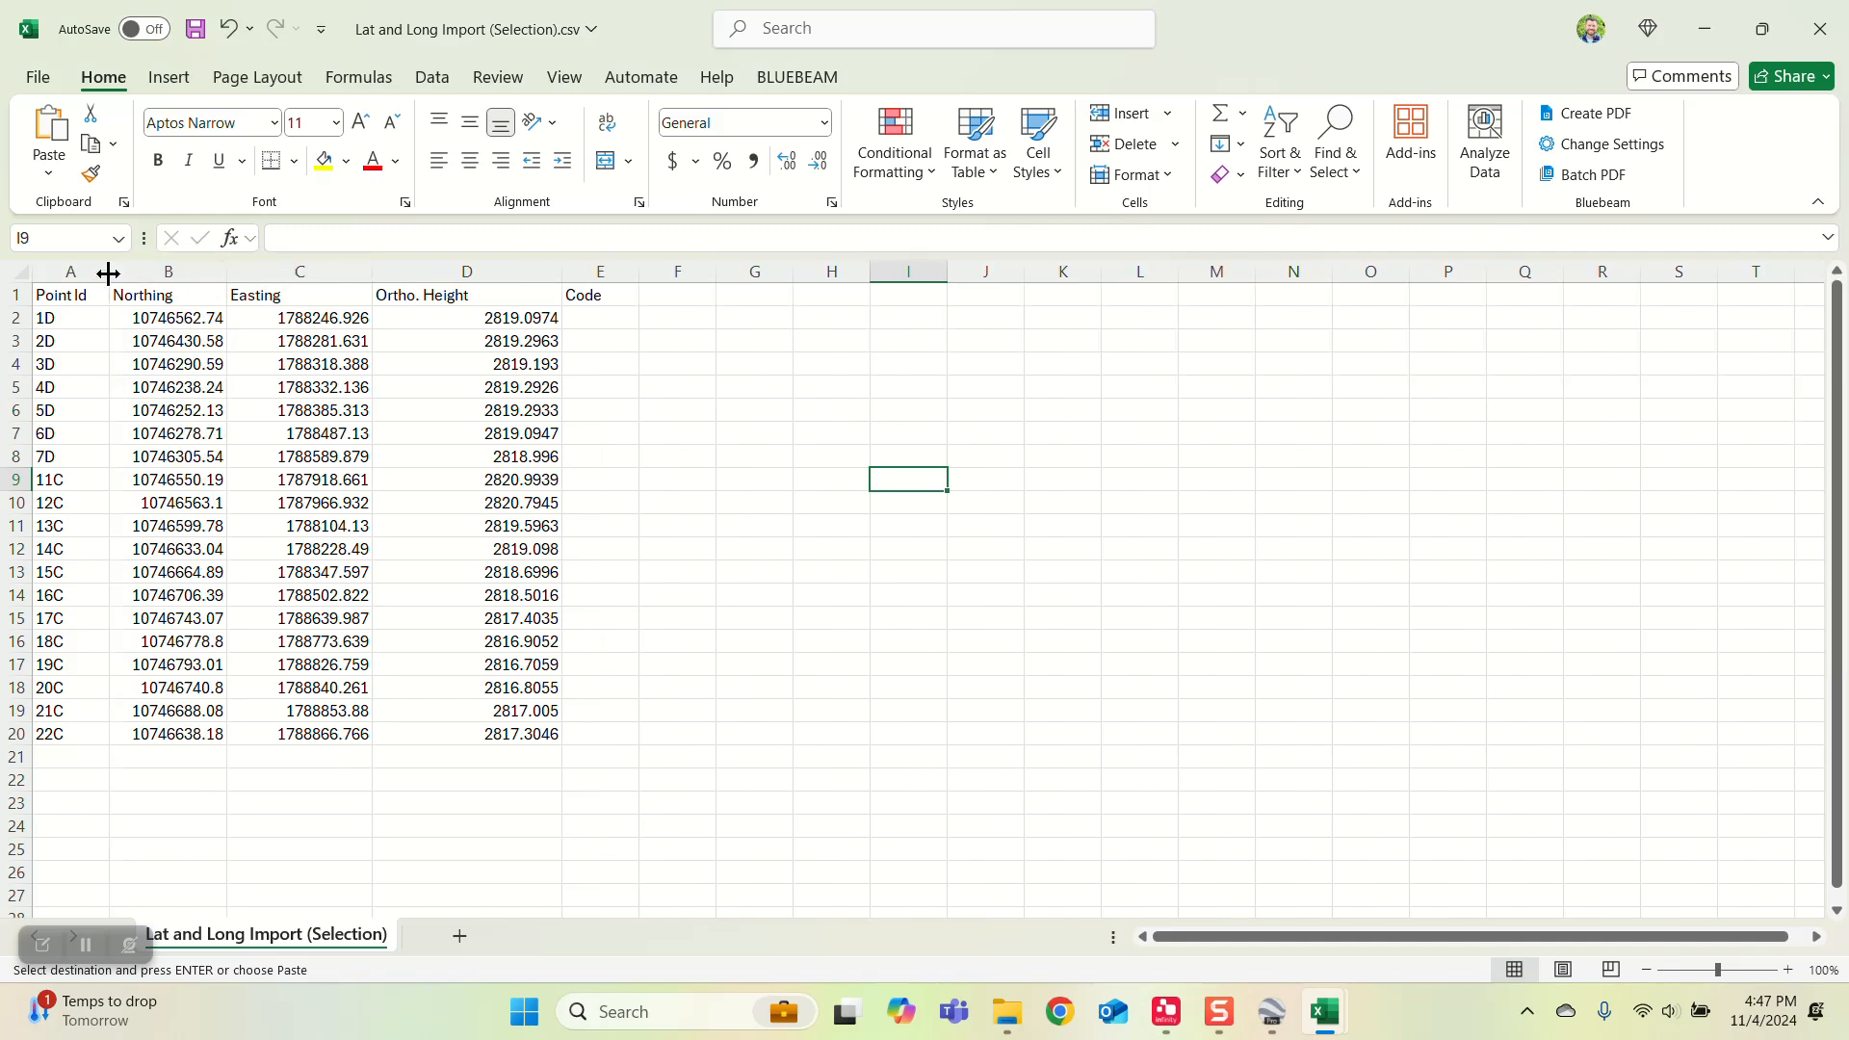
drag(109, 272, 140, 273)
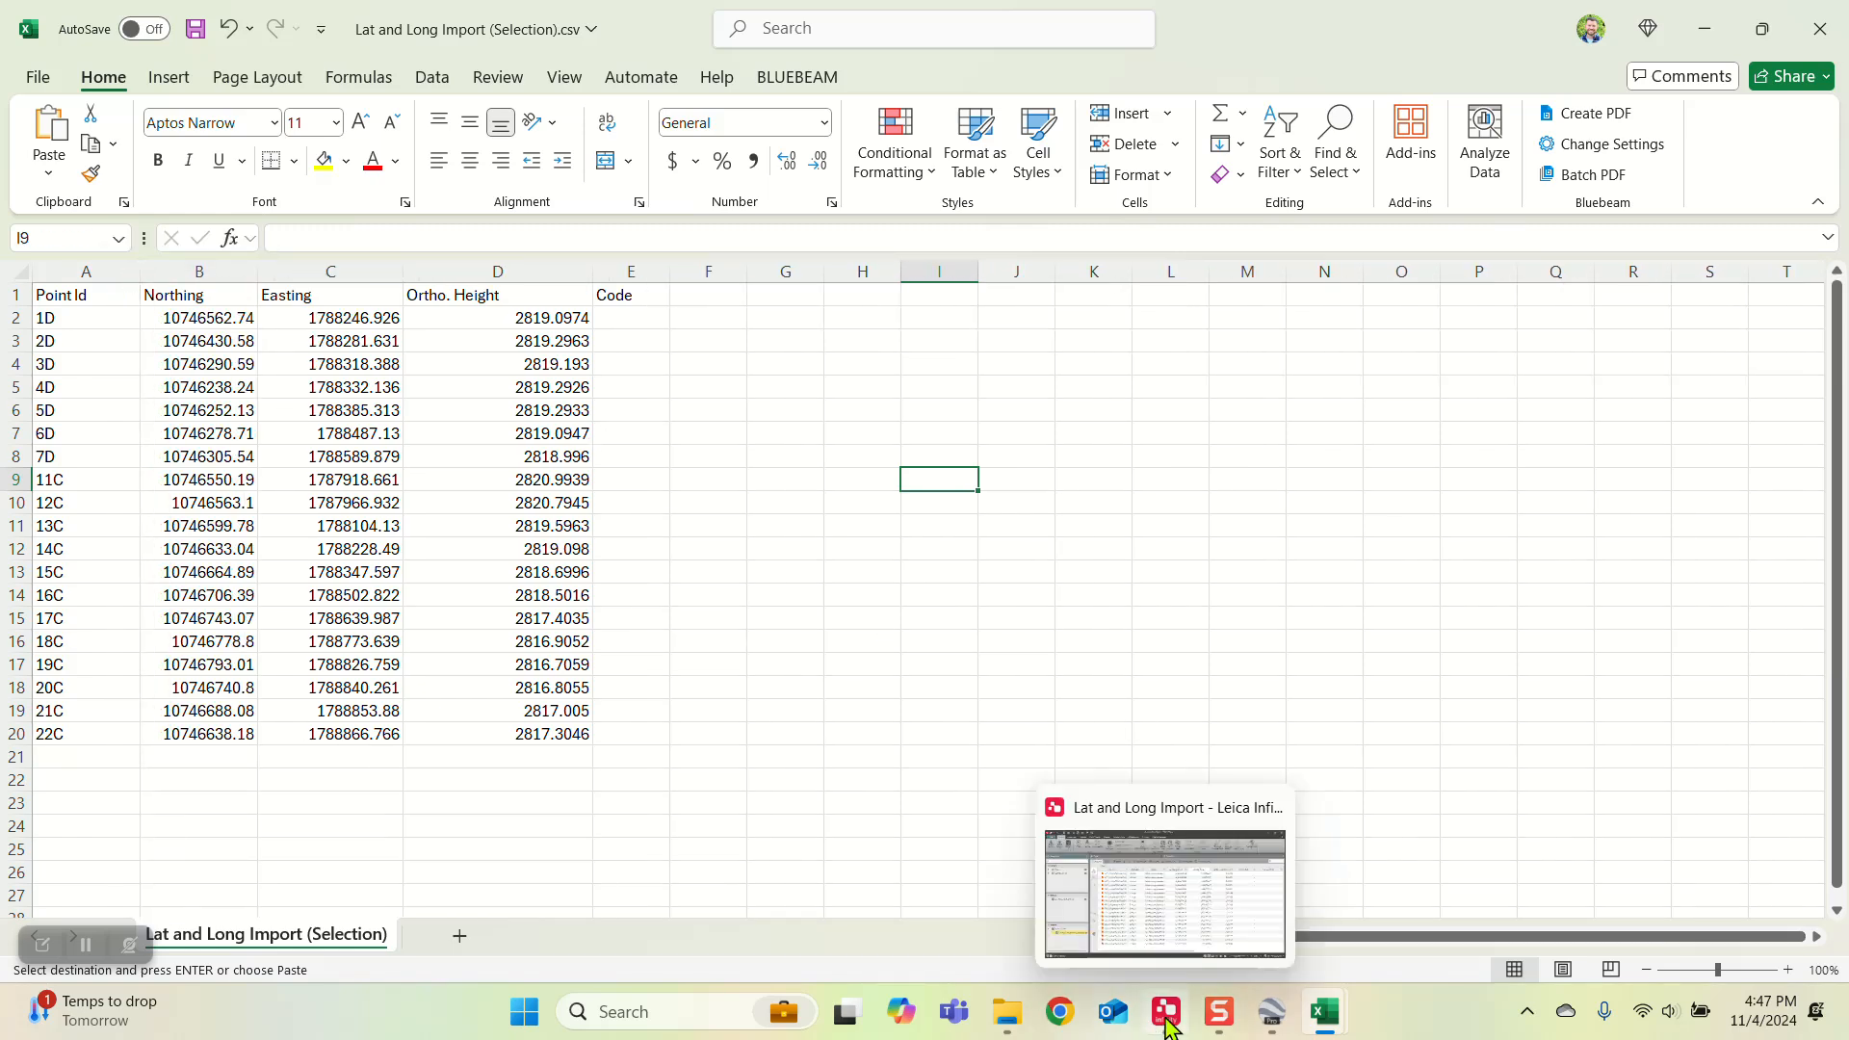
click(1222, 1014)
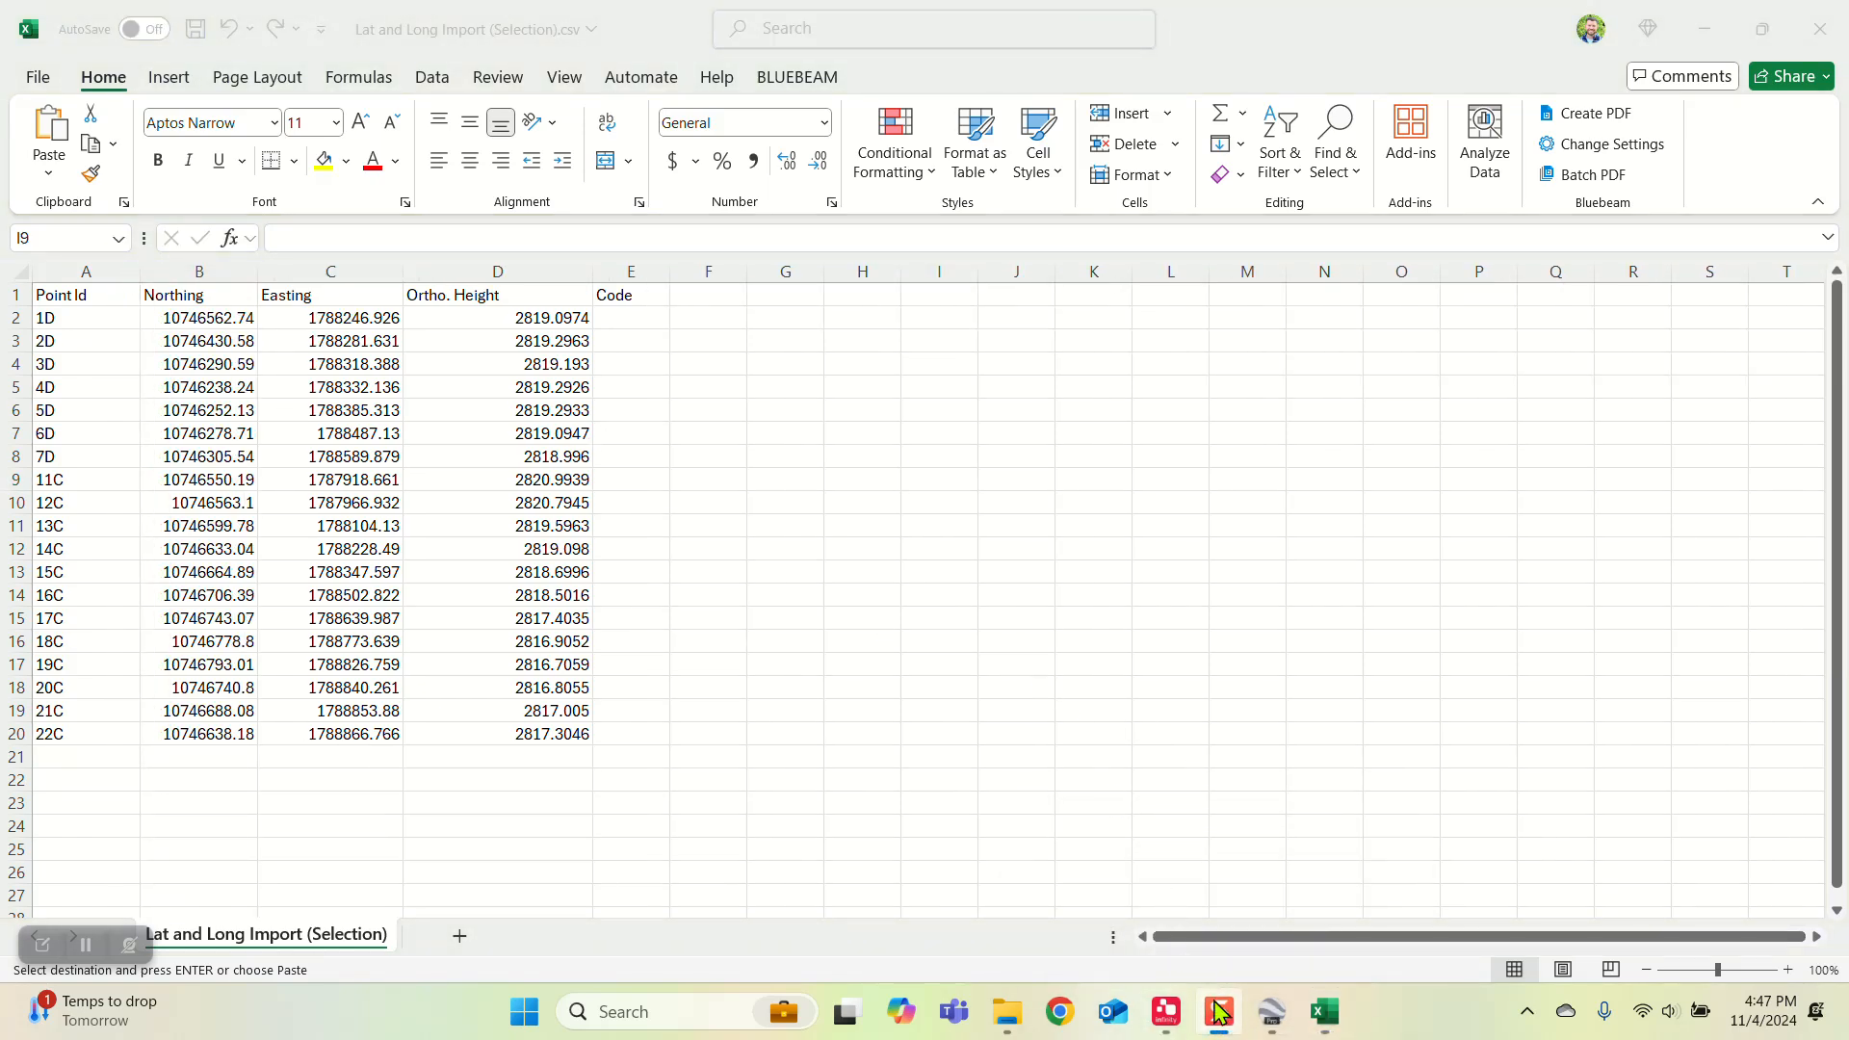